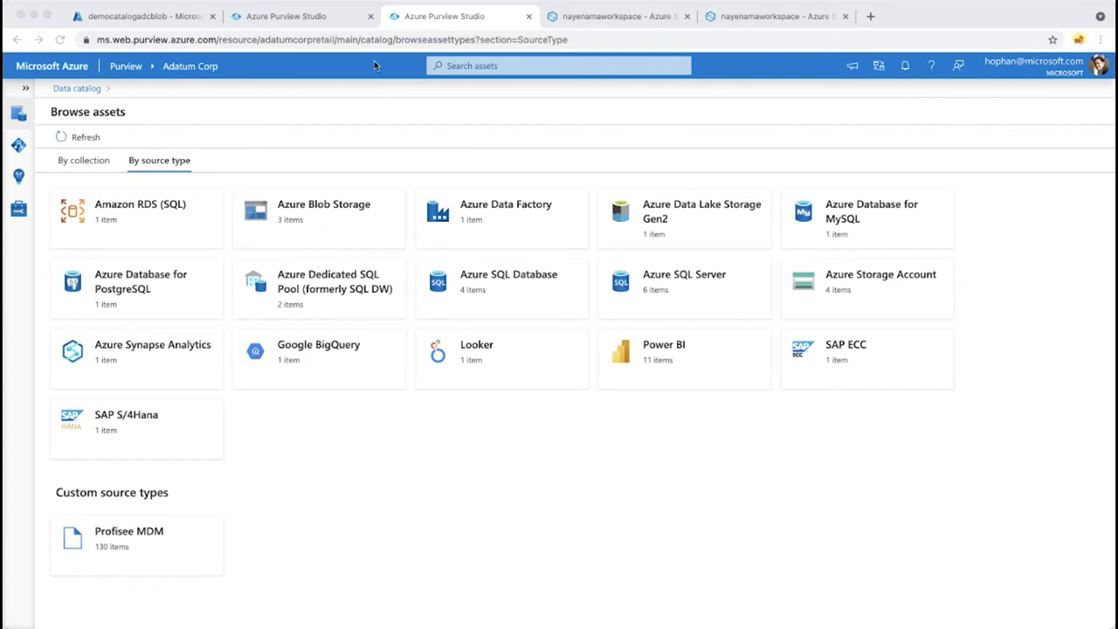
Step: Open the Sources map showing the Adatum Corp root with AmericasDataCenters and 9 collections
left_click(289, 18)
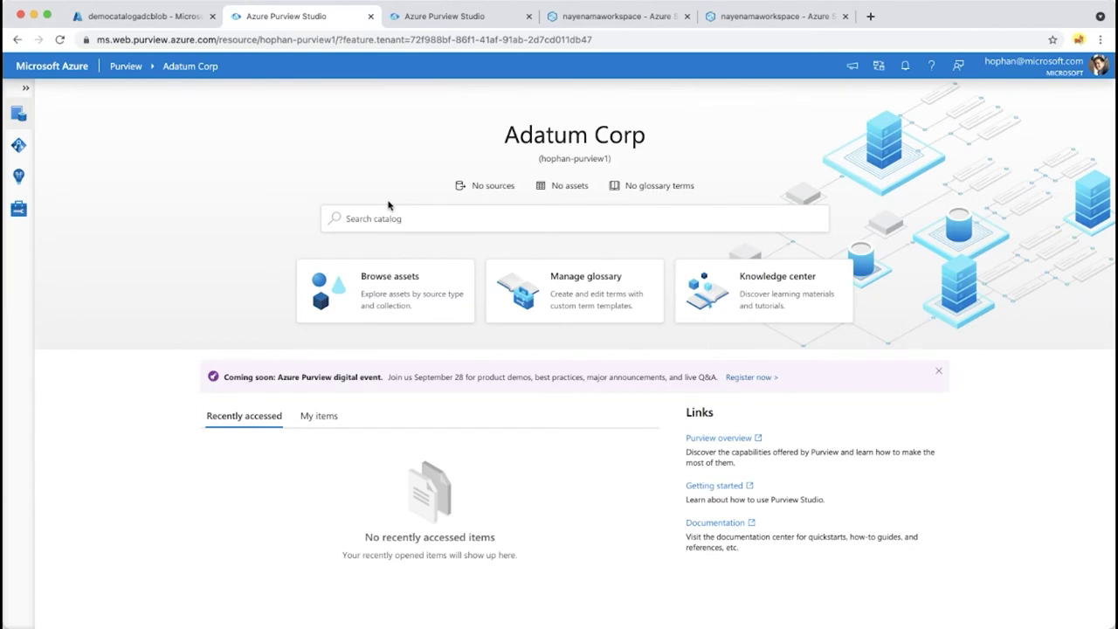
left_click(18, 149)
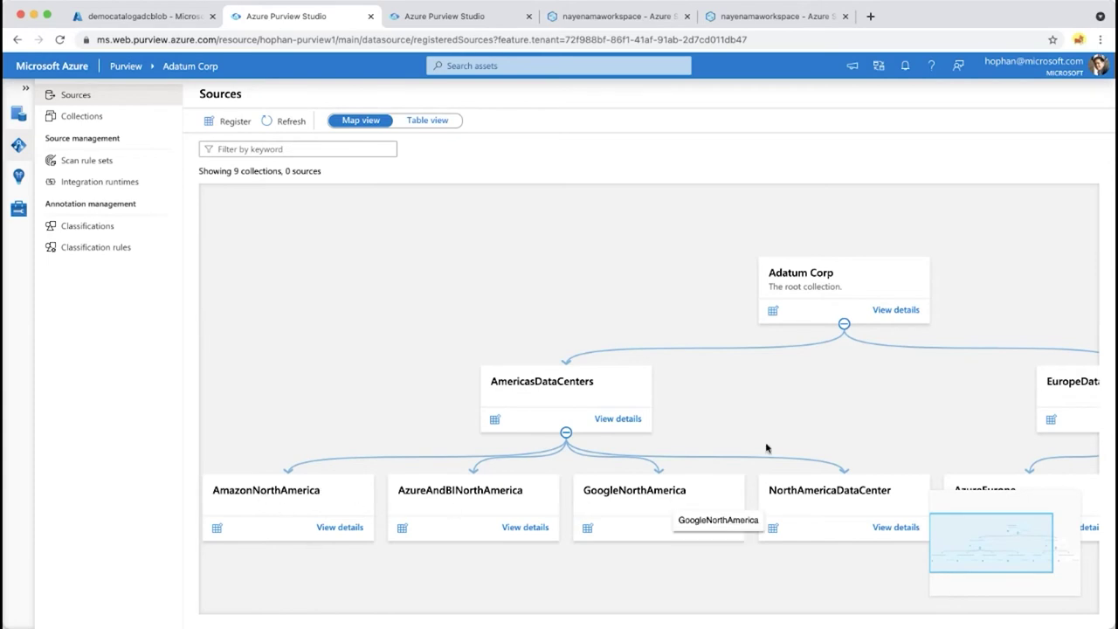
Step: Pan the map to view EuropeDataCenters and AmazonNorthAmerica, then go to the Collections page
left_click_drag(856, 425, 686, 364)
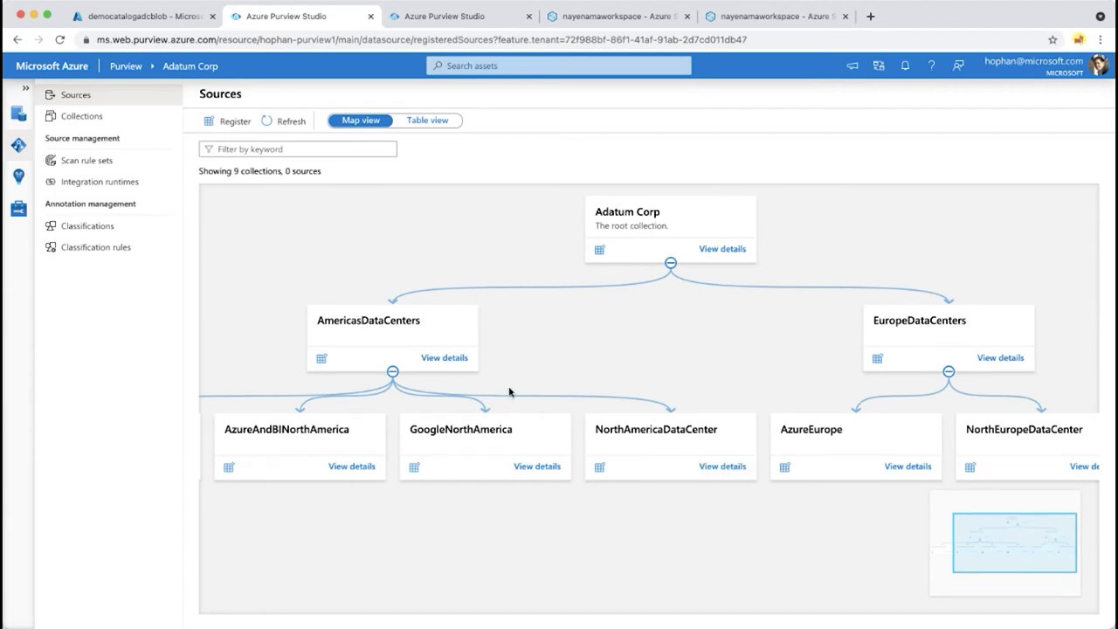
left_click_drag(551, 326, 675, 374)
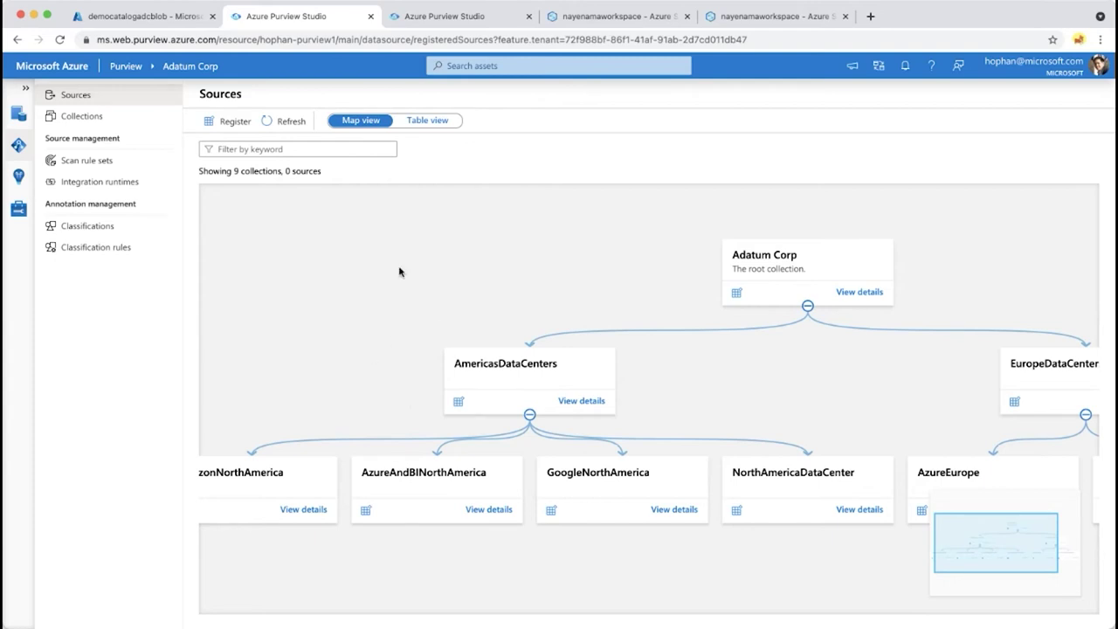
left_click(95, 124)
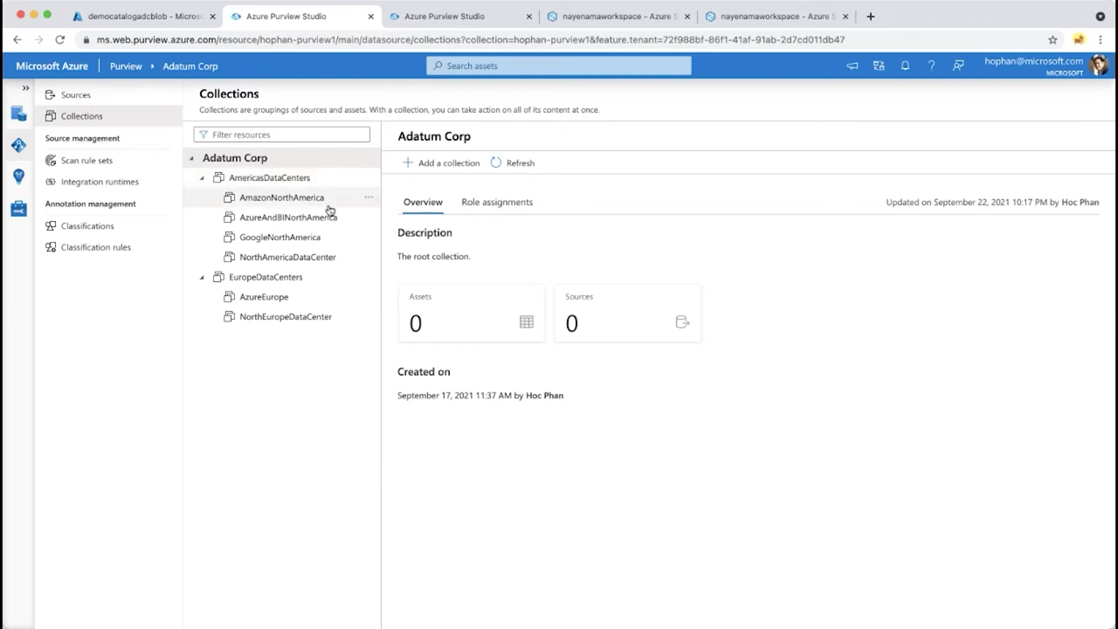
Step: Add a collection named AsiaDataCenters directly under the Adatum Corp root collection
left_click(496, 203)
scroll(572, 404, "down", 2)
scroll(572, 404, "up", 2)
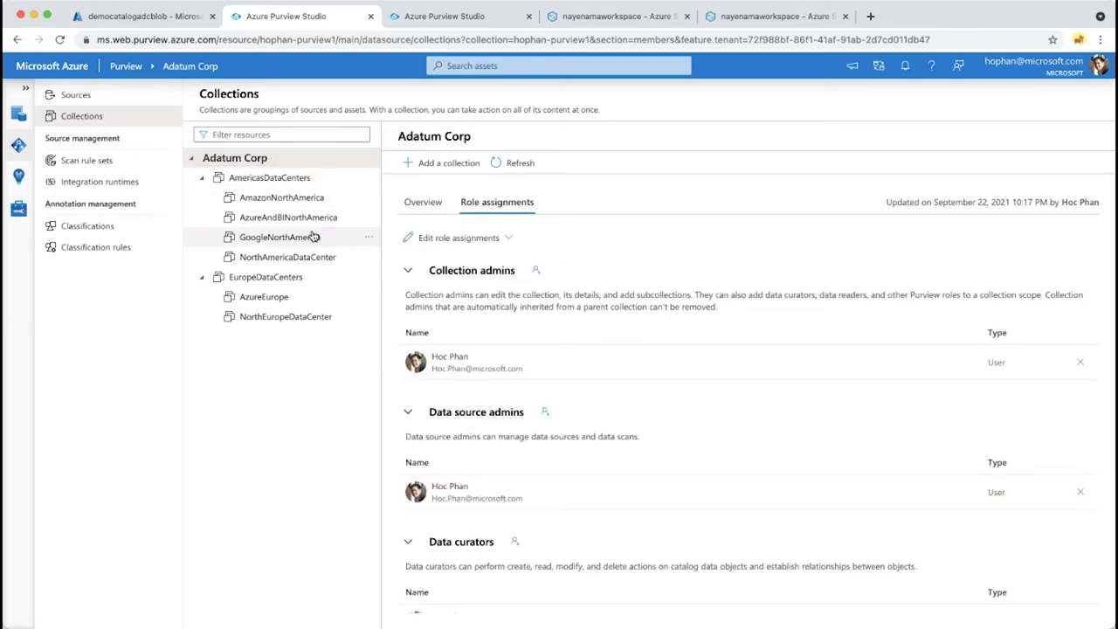
left_click(427, 164)
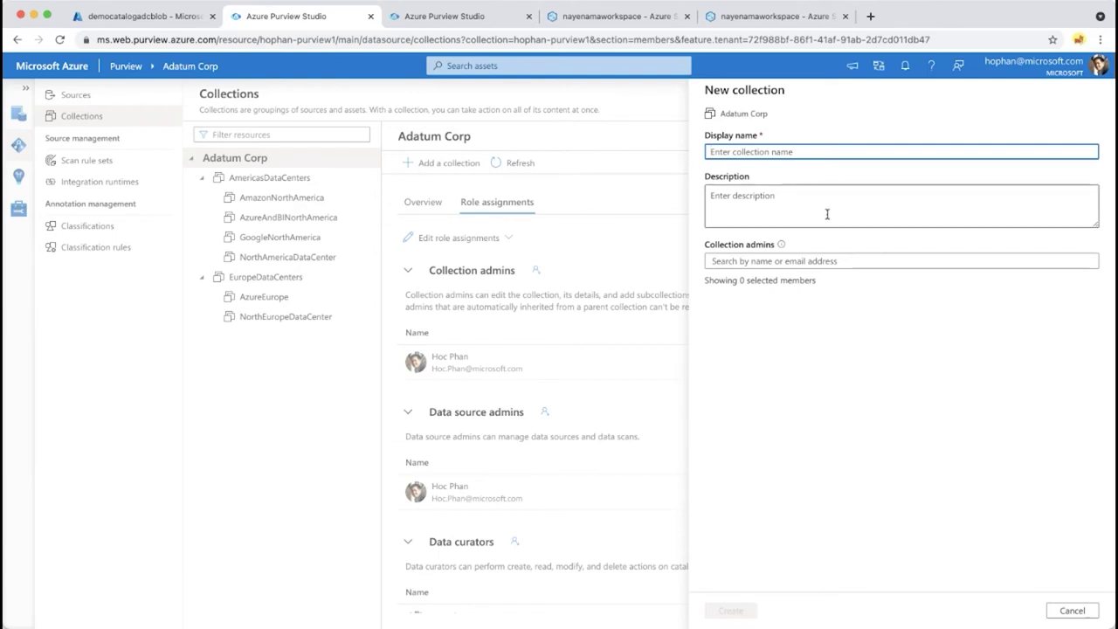
type("AsiaDataCenters")
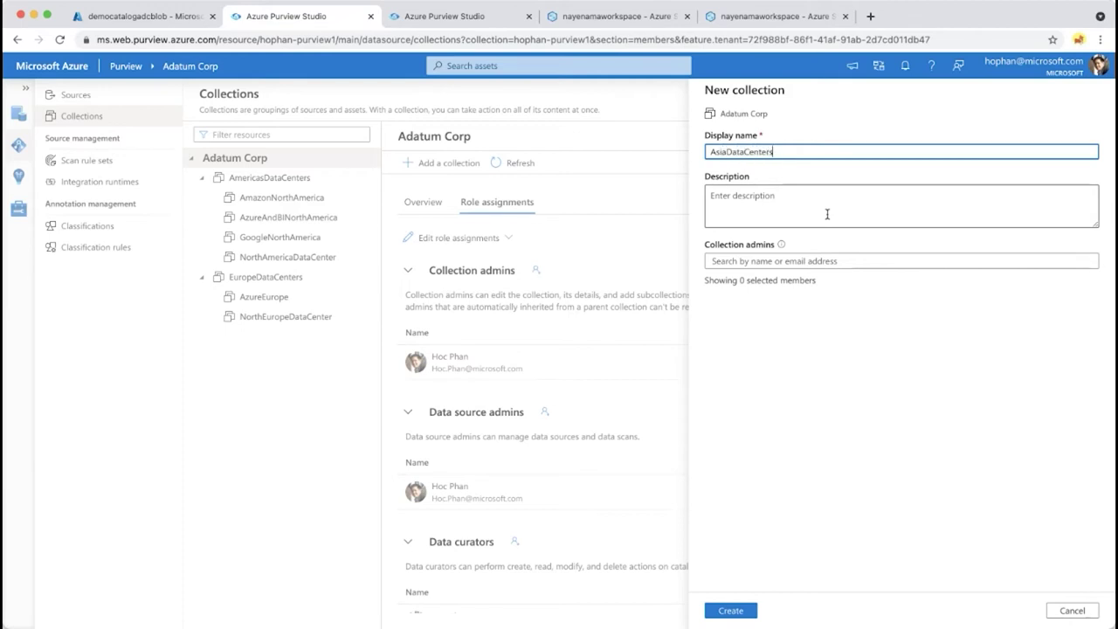
left_click(730, 610)
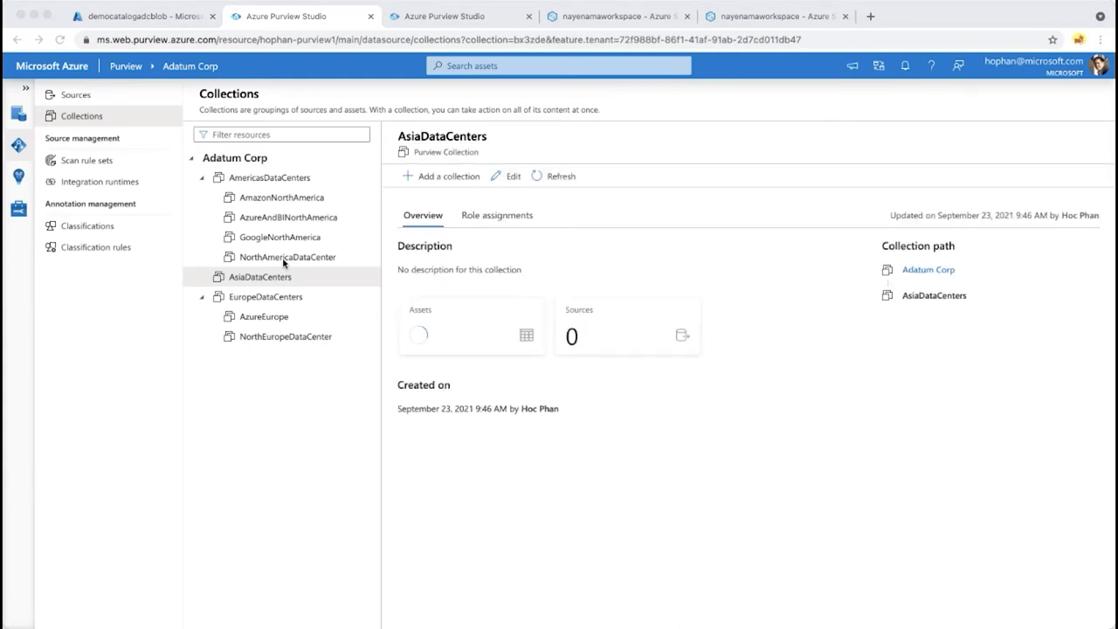
Step: From the Sources map, start registering a new data source and browse the source type tiles
left_click(82, 96)
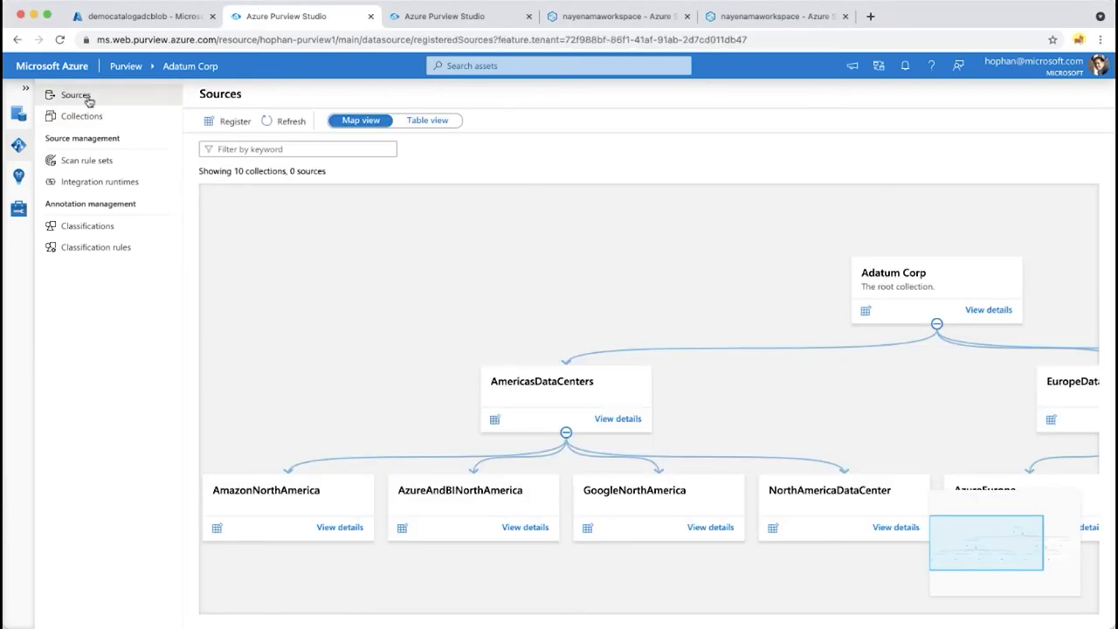
left_click(229, 122)
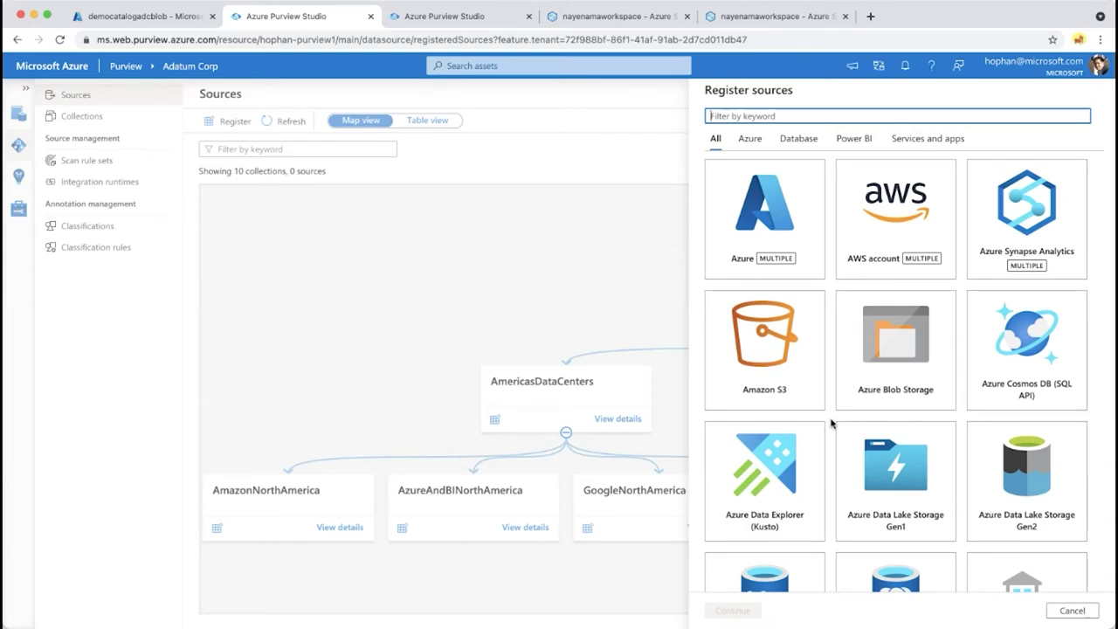
scroll(832, 423, "down", 1)
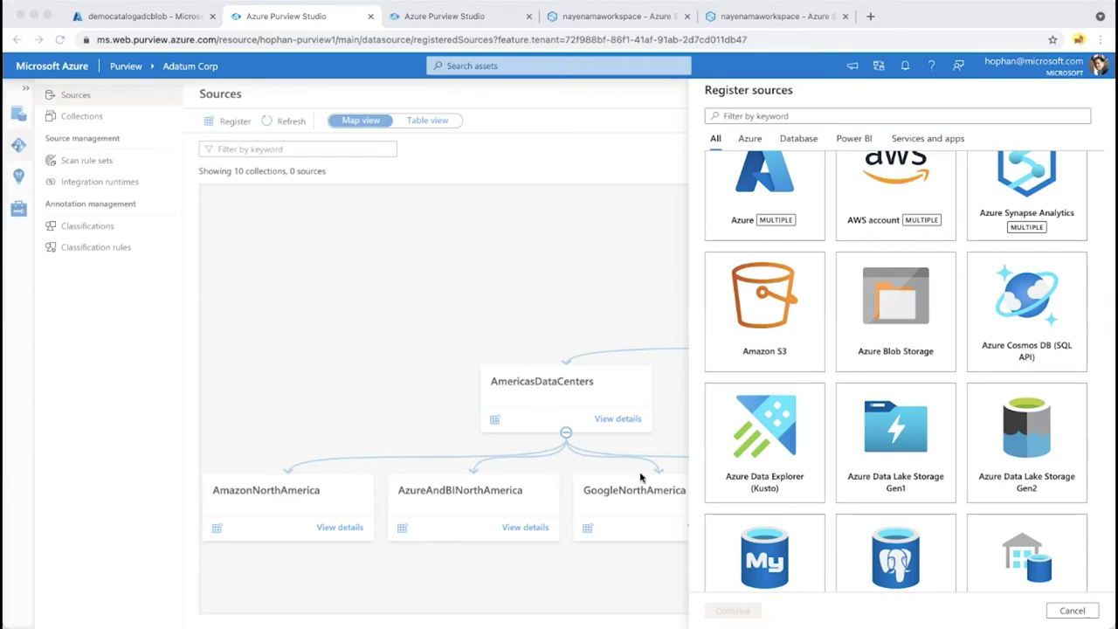
scroll(921, 387, "down", 5)
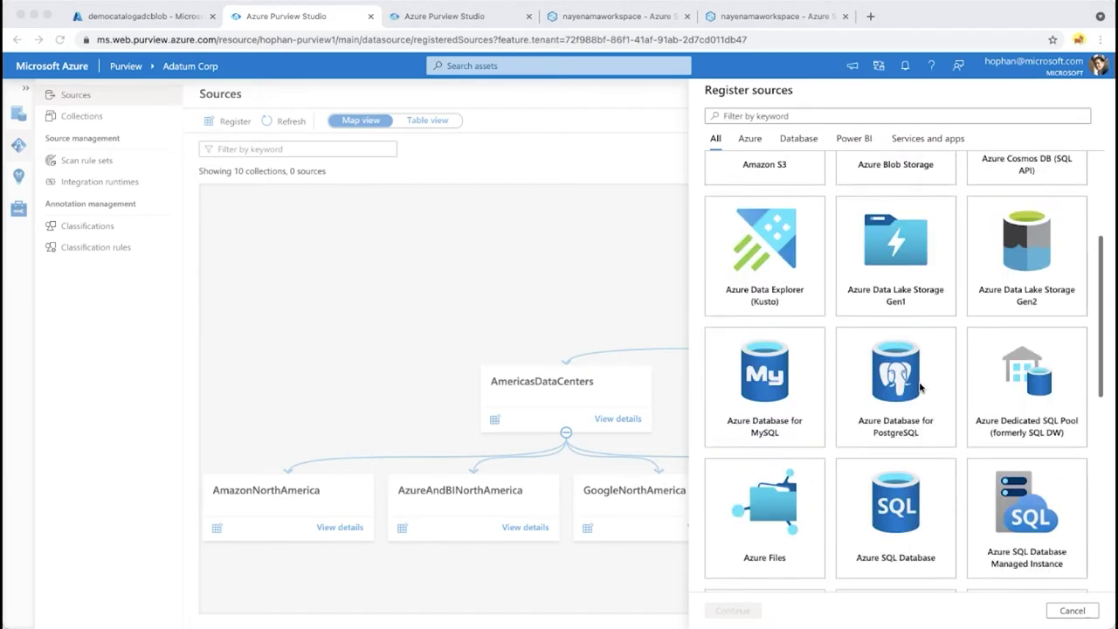
scroll(957, 267, "down", 5)
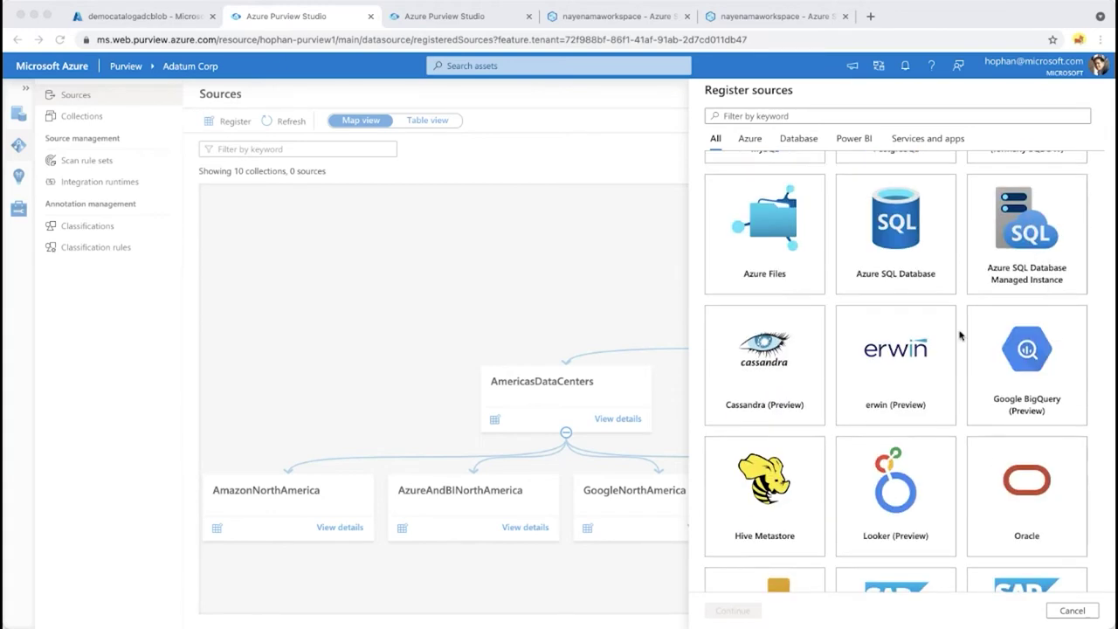
scroll(895, 369, "down", 1)
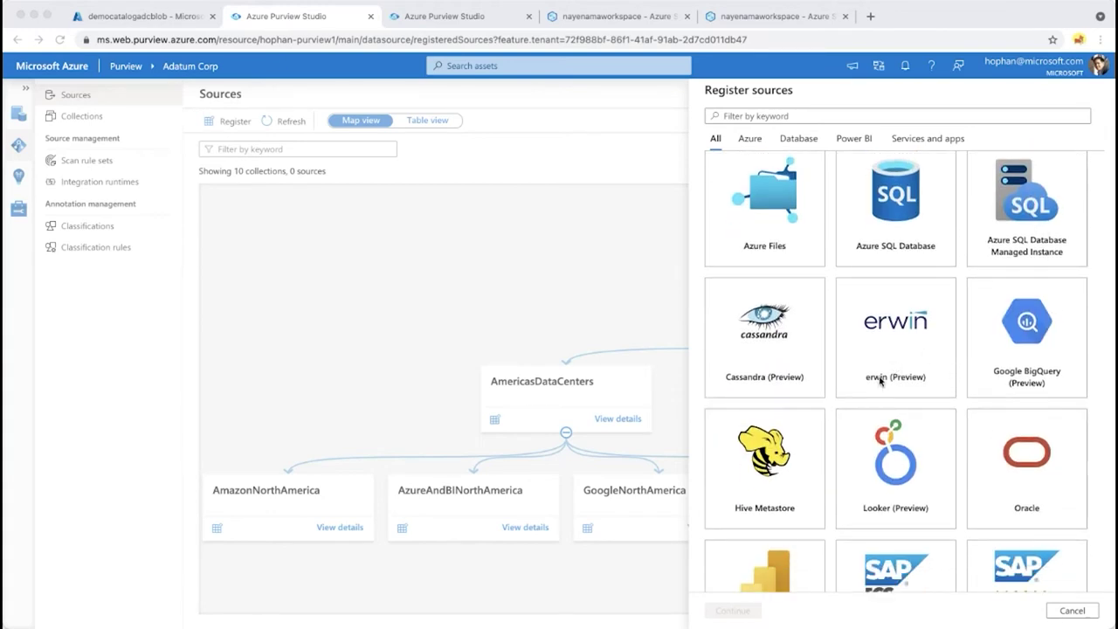
scroll(924, 407, "down", 4)
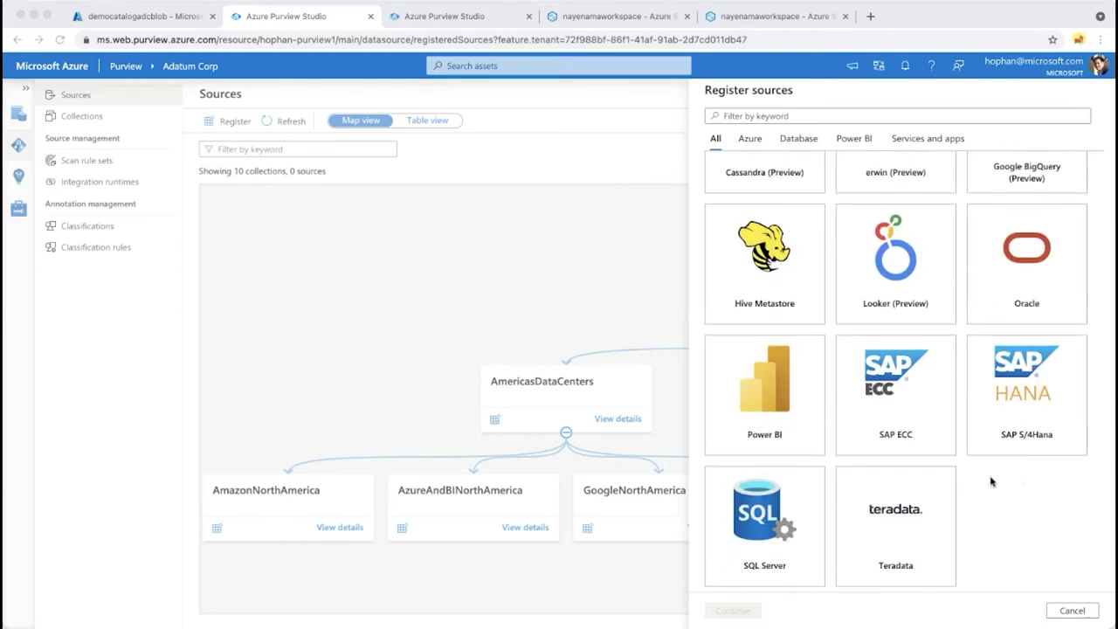
scroll(992, 480, "up", 2)
scroll(989, 411, "up", 1)
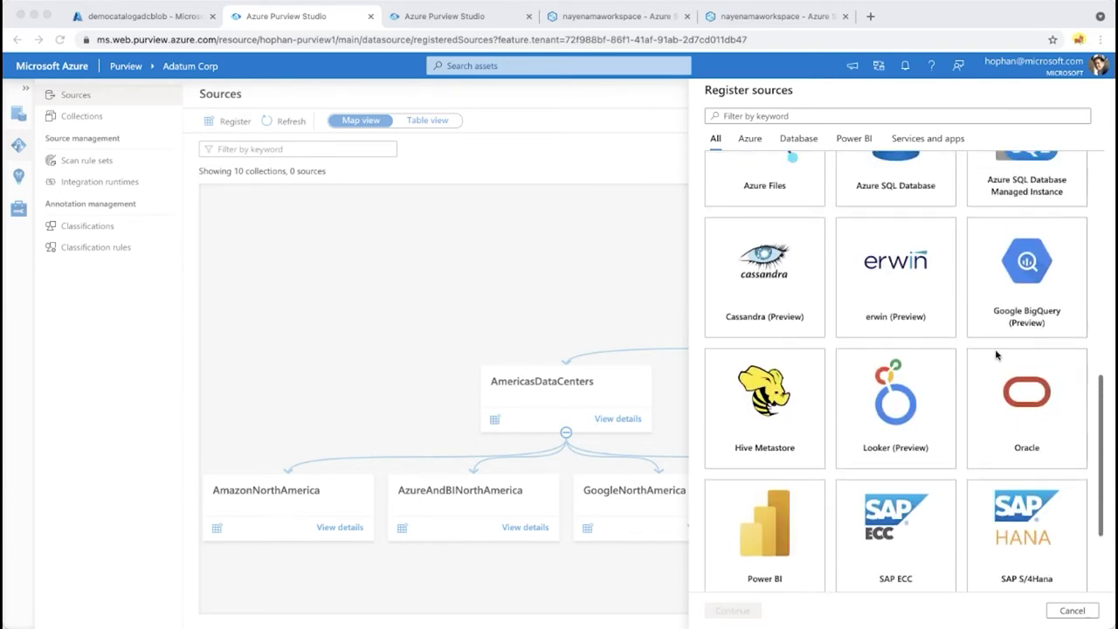
scroll(817, 425, "up", 3)
scroll(871, 234, "up", 8)
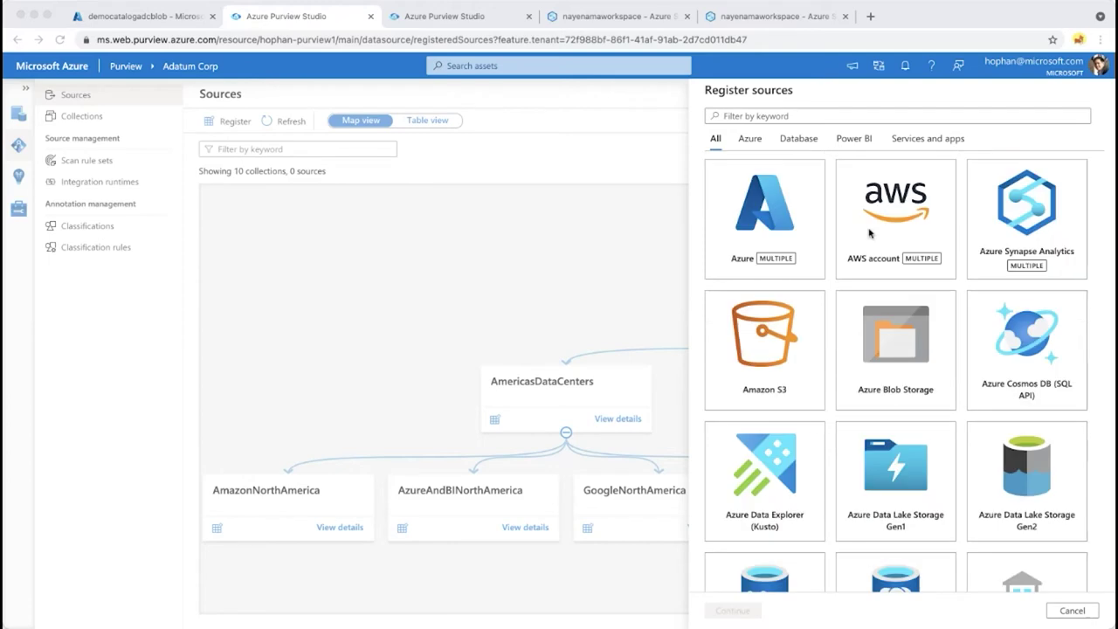
scroll(868, 216, "down", 2)
scroll(868, 216, "down", 10)
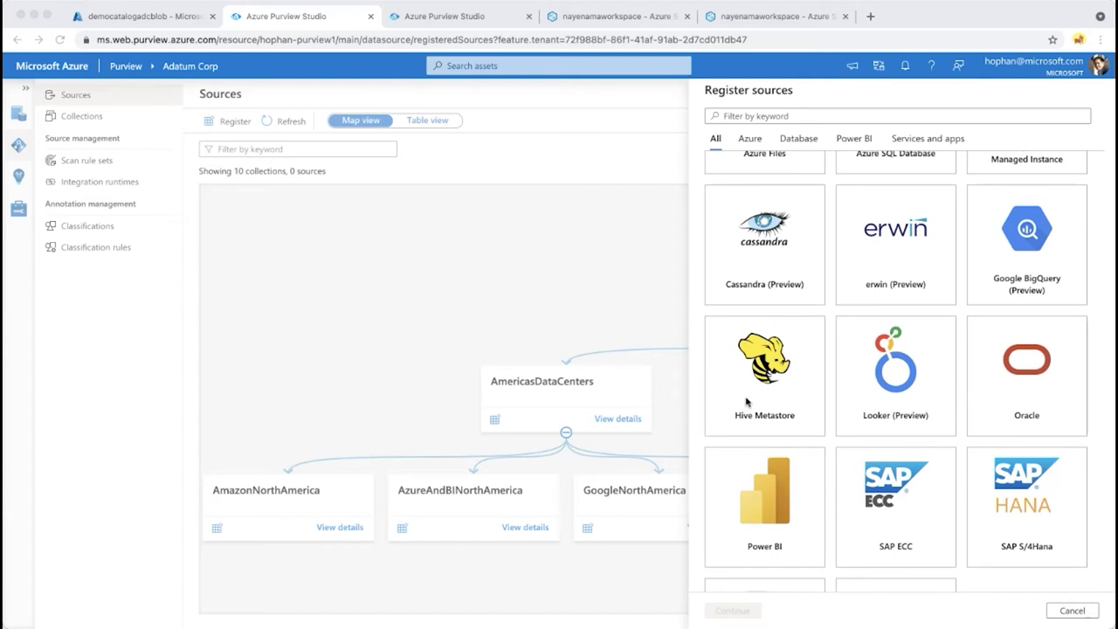
scroll(919, 367, "up", 6)
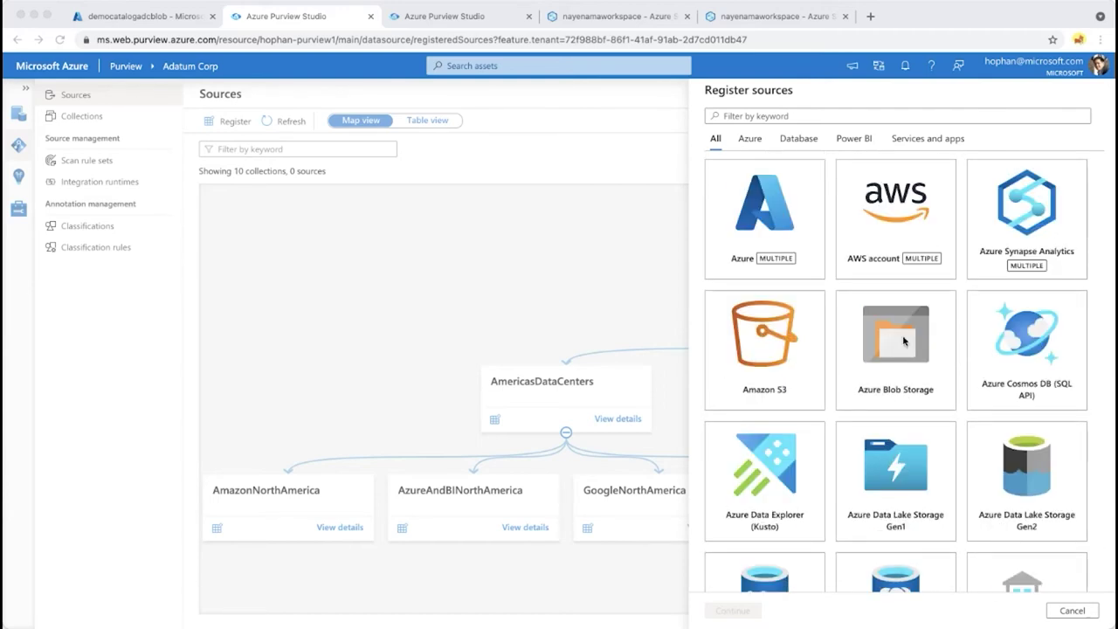
Step: Choose Azure Blob Storage for the details form, then bring up the democatalogadcblob account tab
left_click(888, 351)
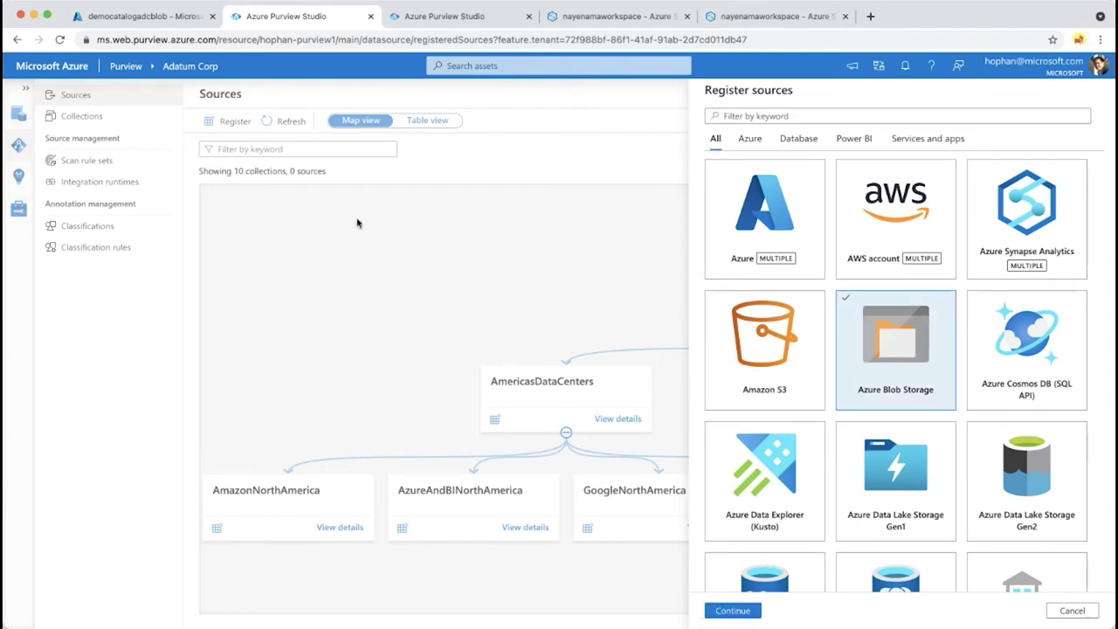
left_click(734, 610)
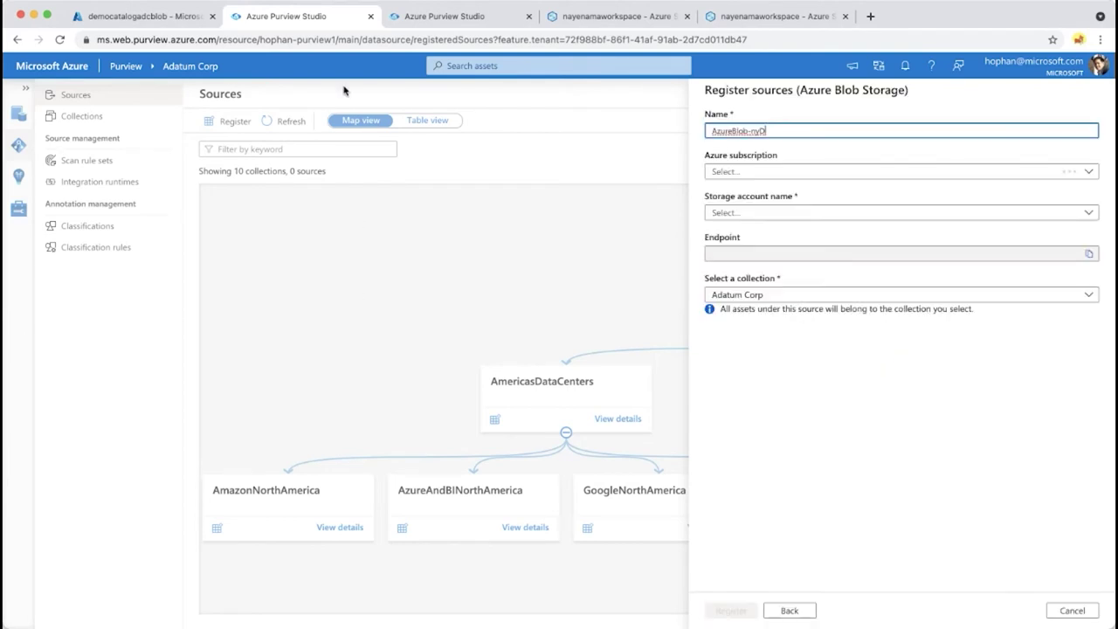
left_click(145, 16)
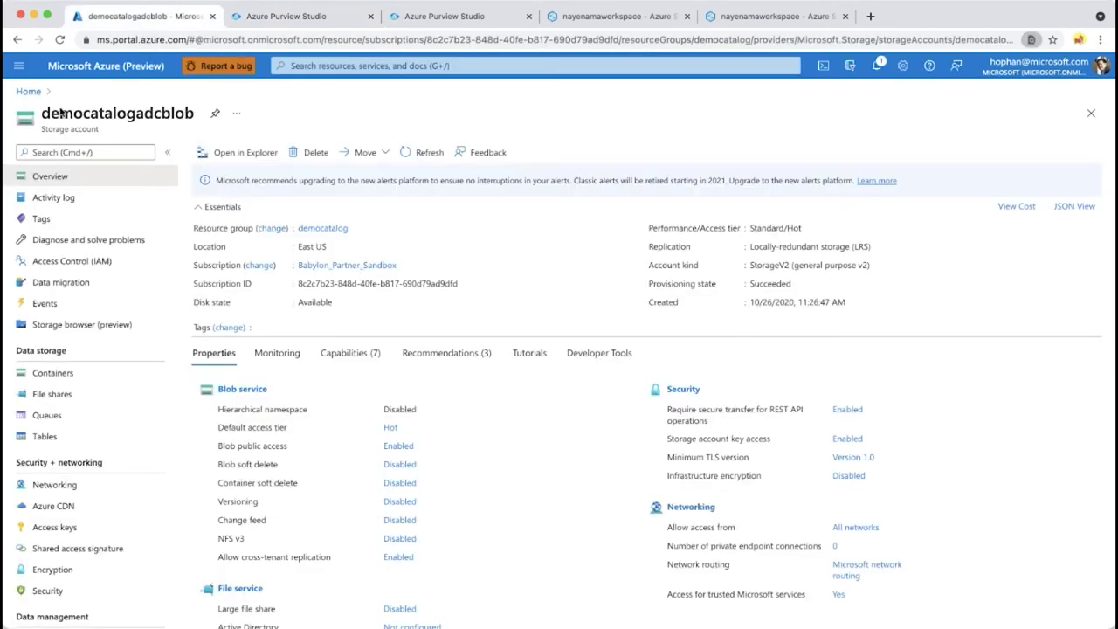
Step: Select the democatalogadcblob account name and open its Access control (IAM) settings
key("super+slash")
left_click_drag(56, 118, 175, 116)
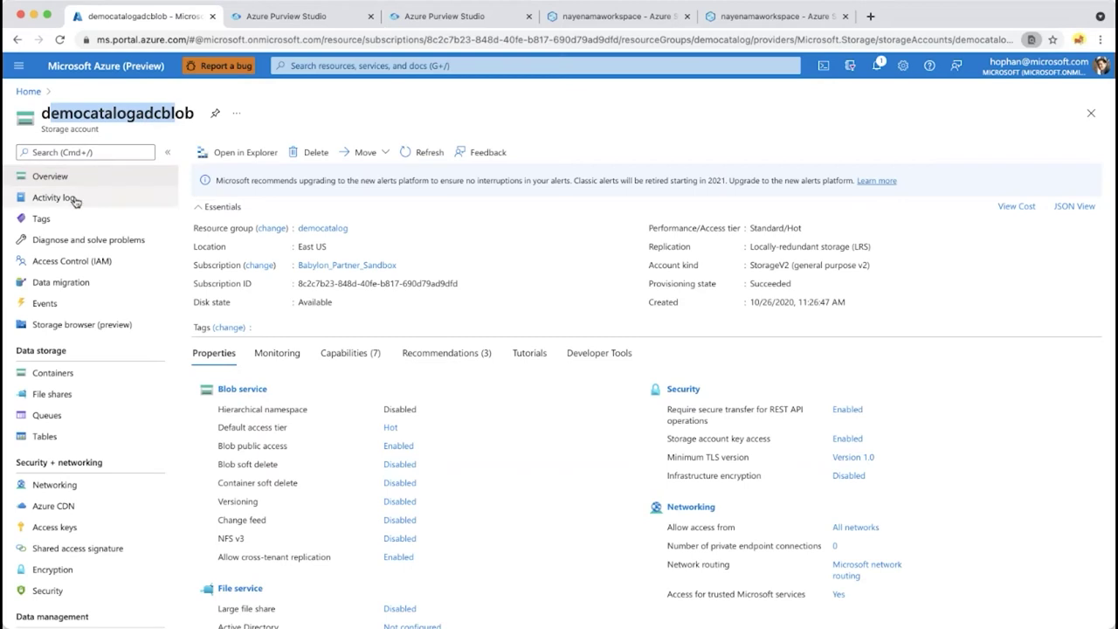
left_click(89, 272)
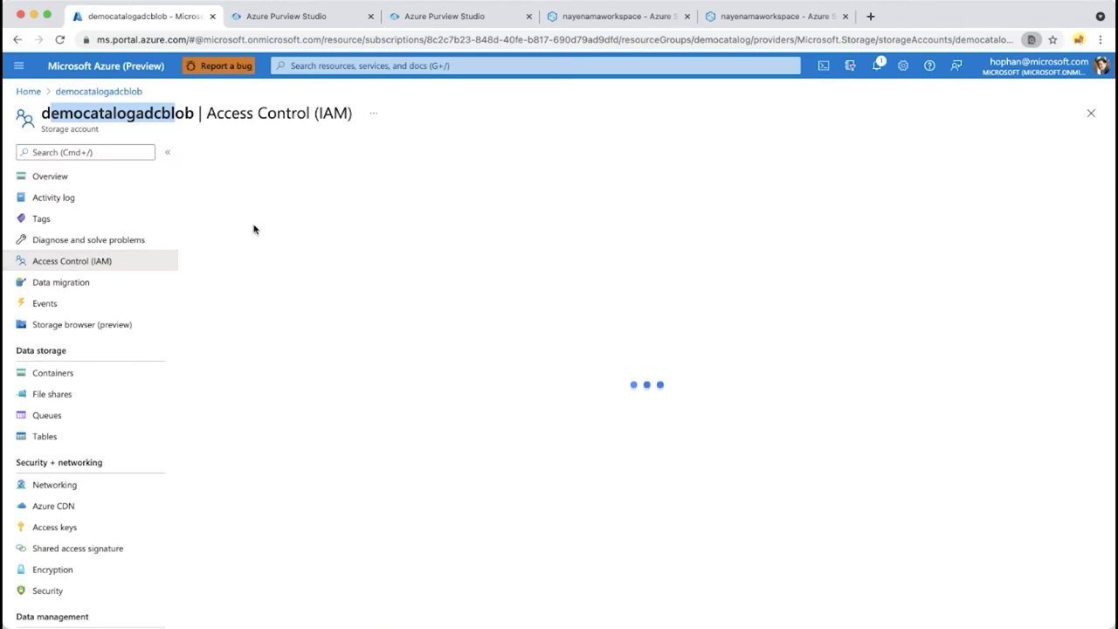
left_click(286, 16)
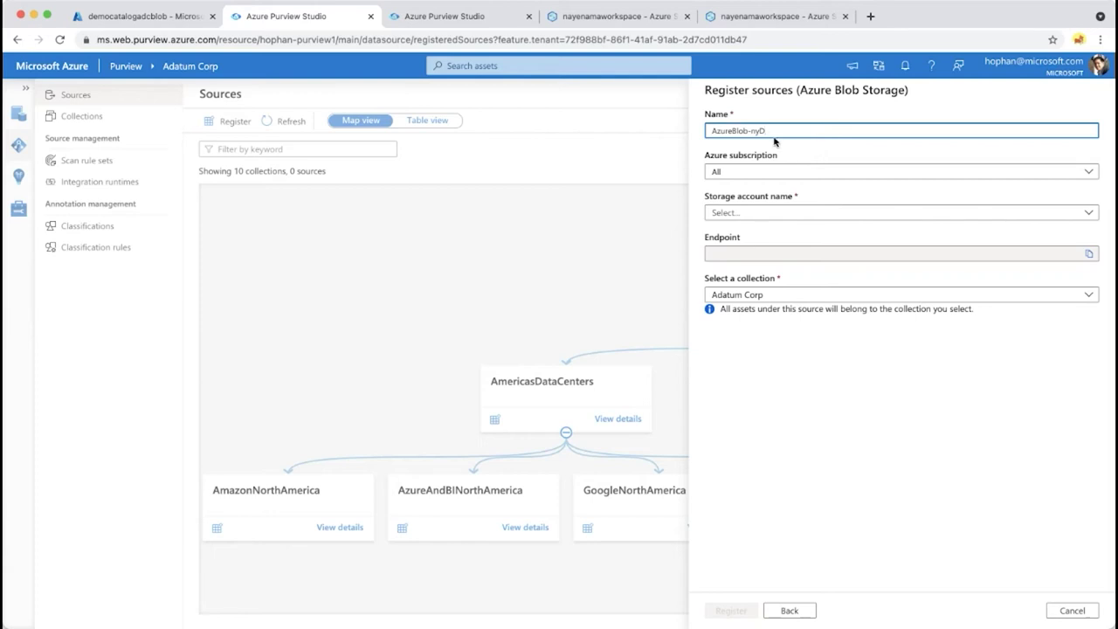
left_click(131, 17)
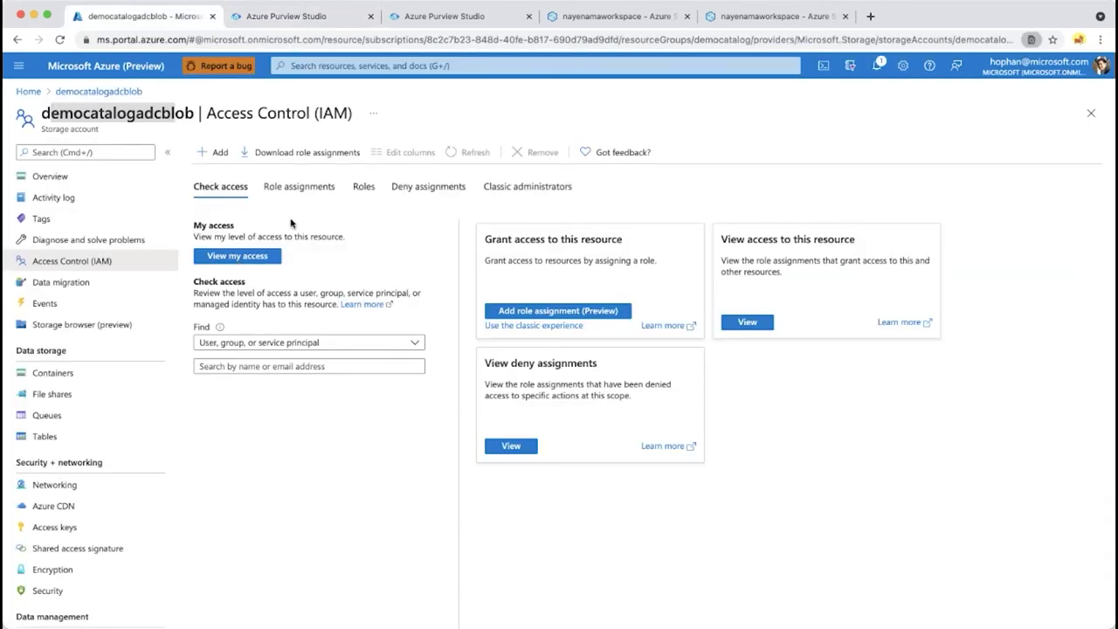
Step: Confirm in role assignments that the Purview account holds Storage Blob Data Reader
left_click(298, 190)
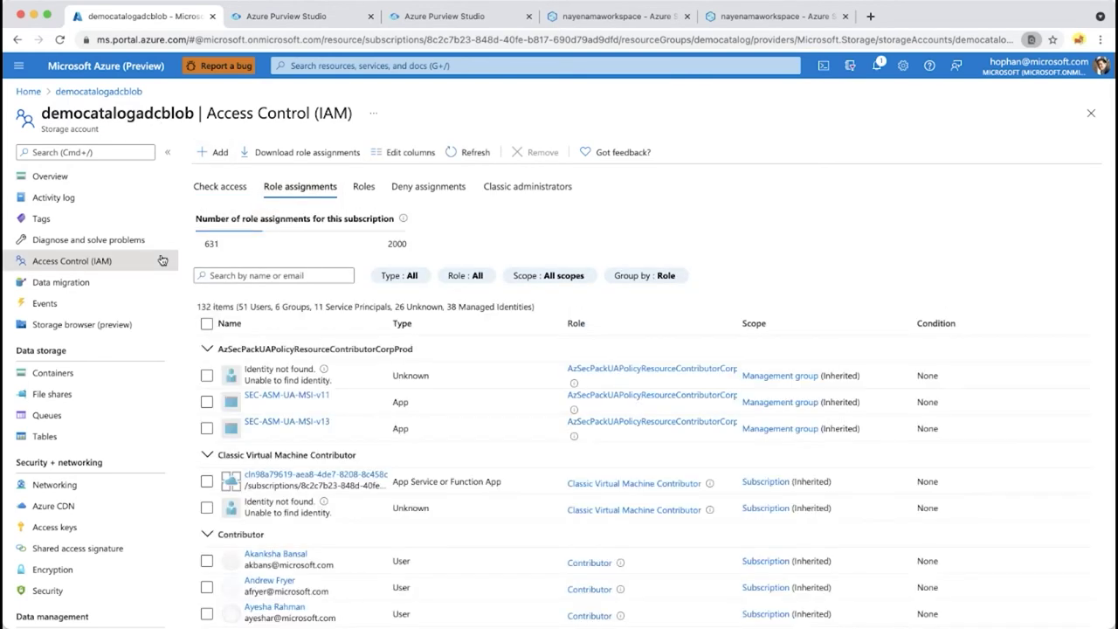
scroll(259, 382, "down", 10)
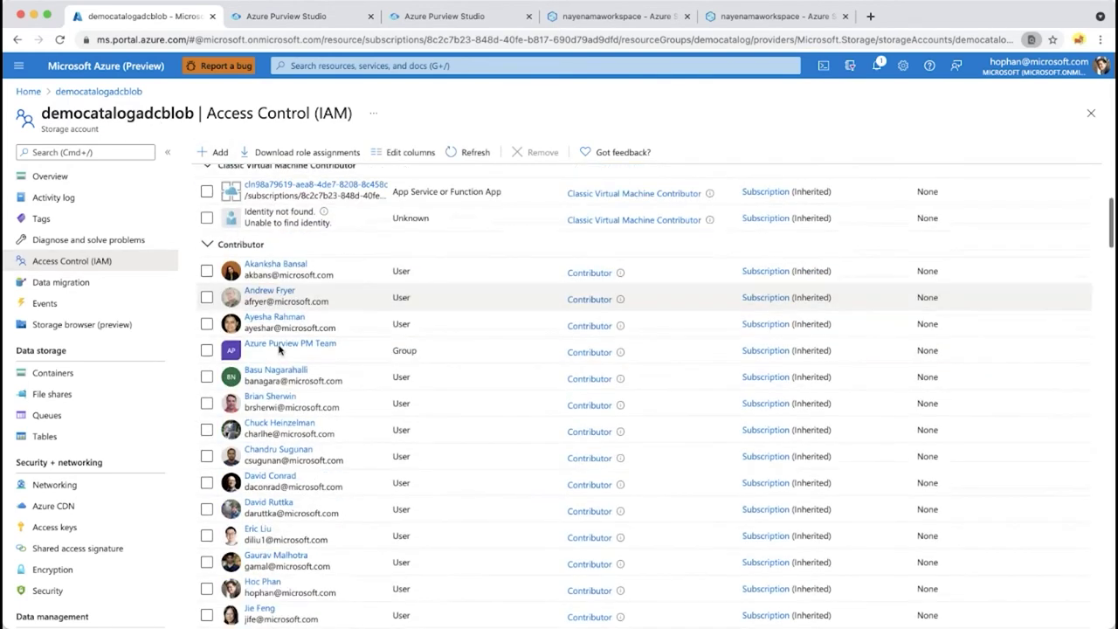
scroll(296, 434, "down", 20)
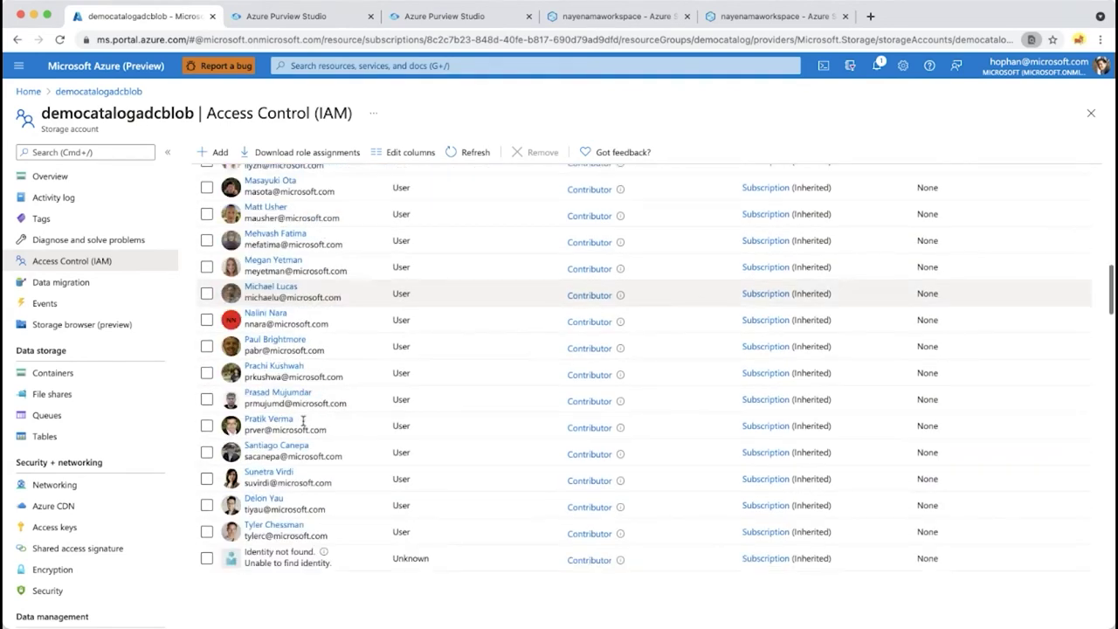
scroll(303, 420, "down", 20)
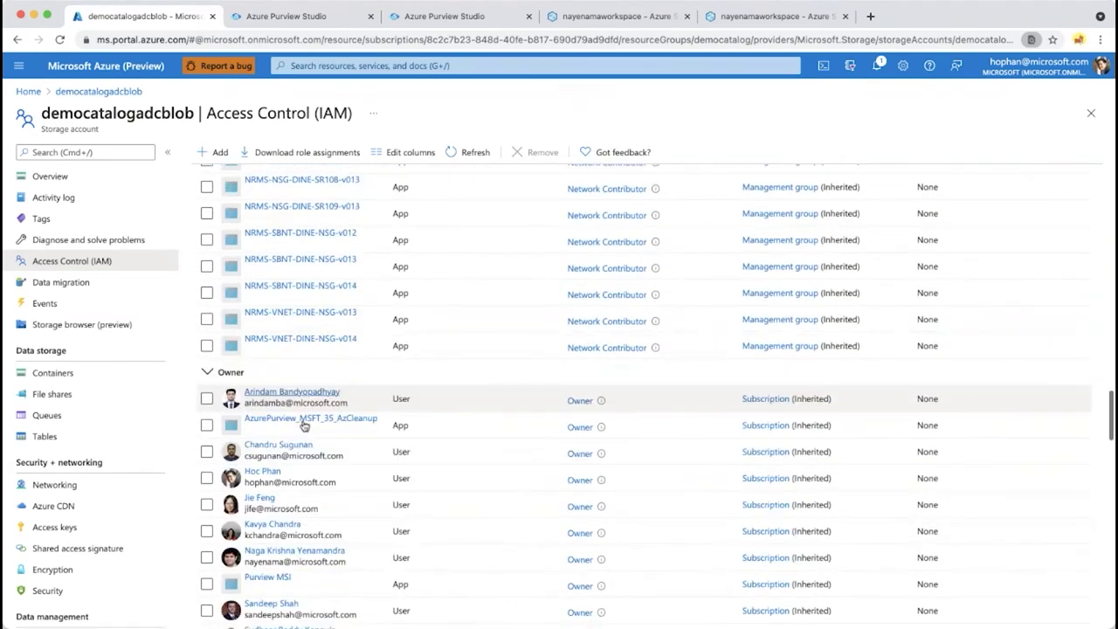
scroll(303, 425, "down", 10)
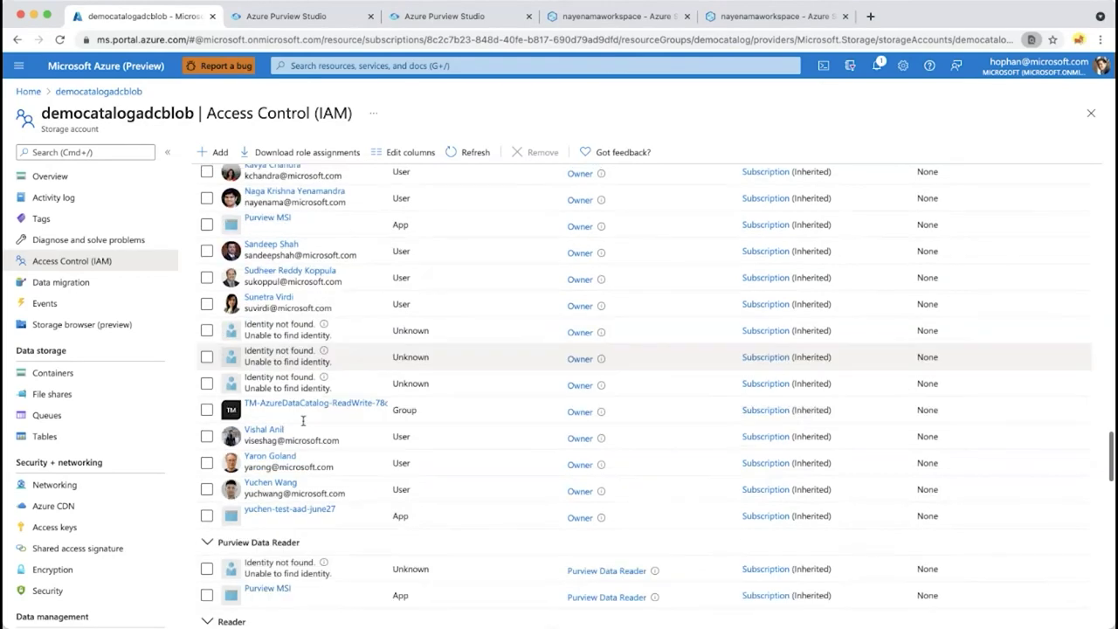
scroll(303, 425, "down", 10)
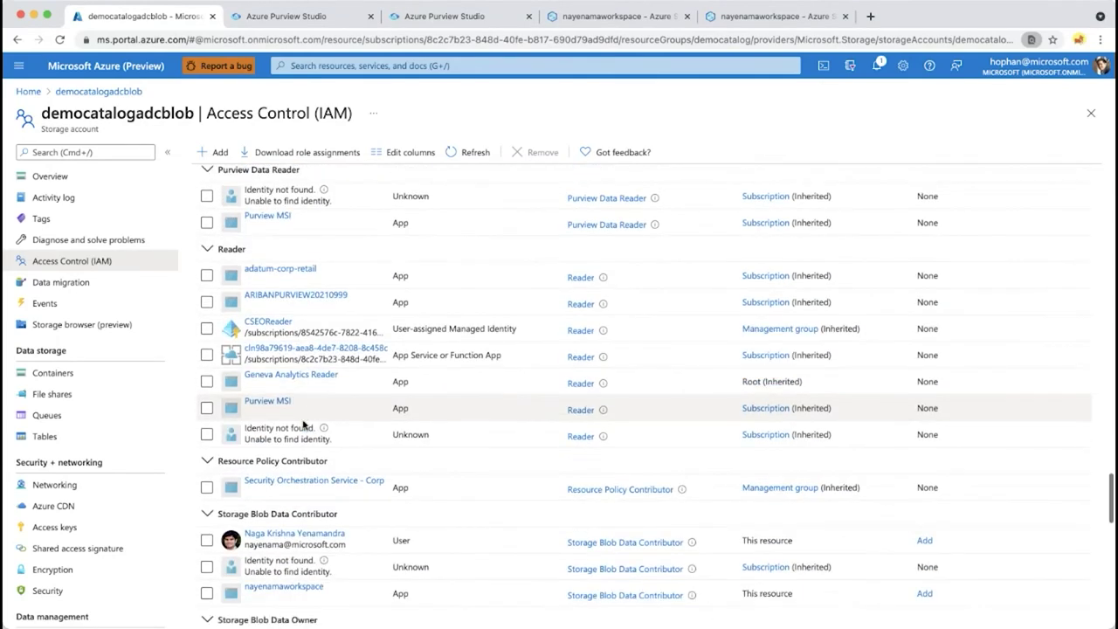
scroll(303, 420, "down", 3)
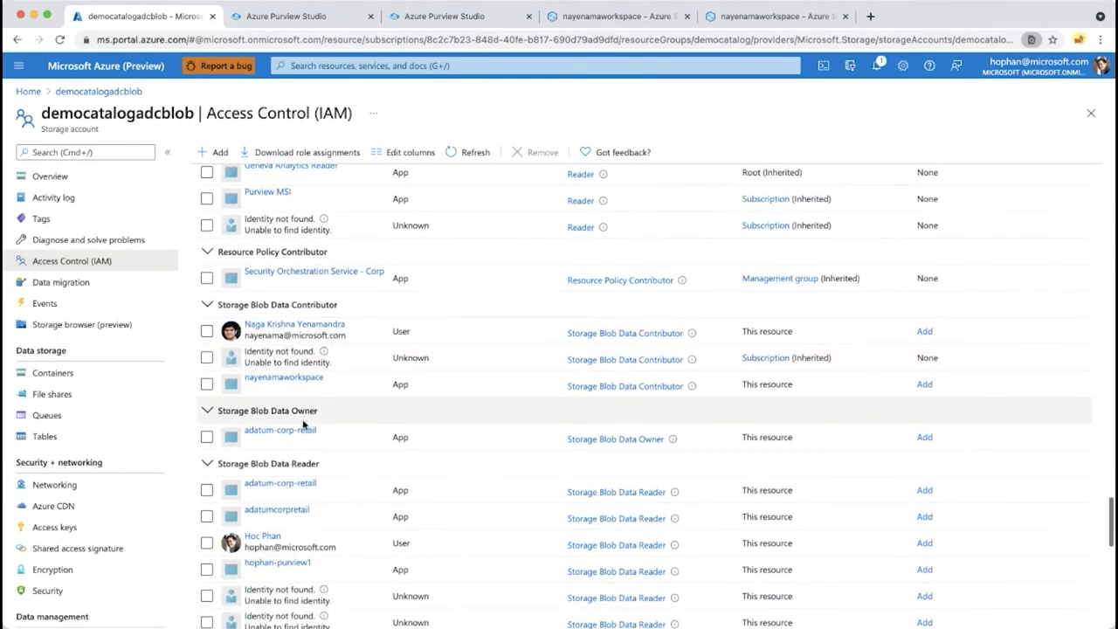
scroll(304, 425, "down", 5)
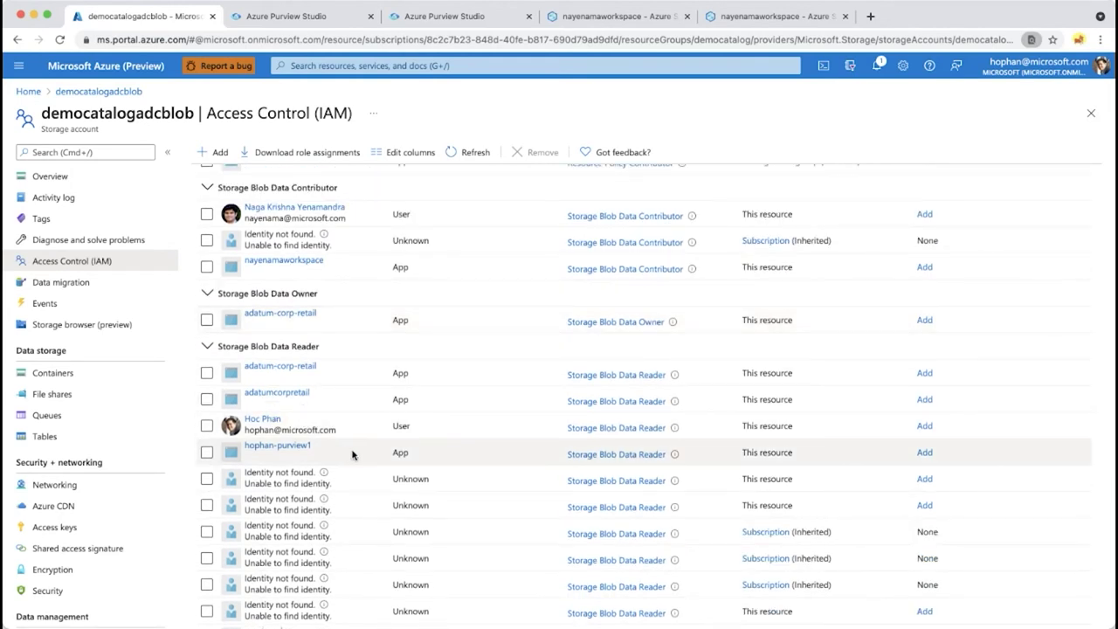
left_click_drag(352, 452, 236, 454)
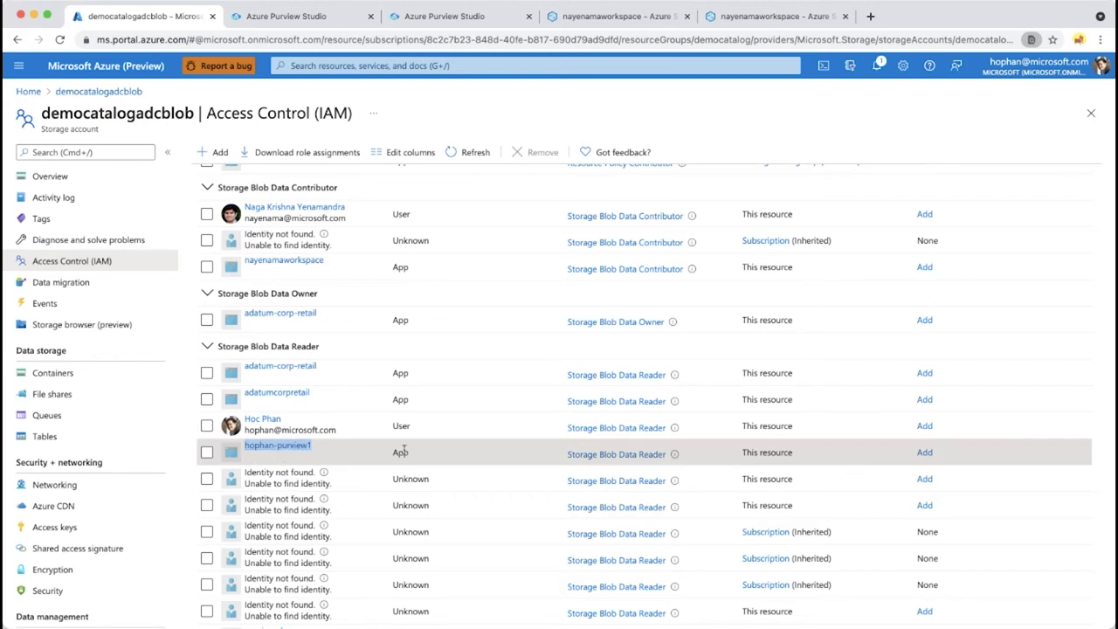
left_click_drag(217, 346, 329, 349)
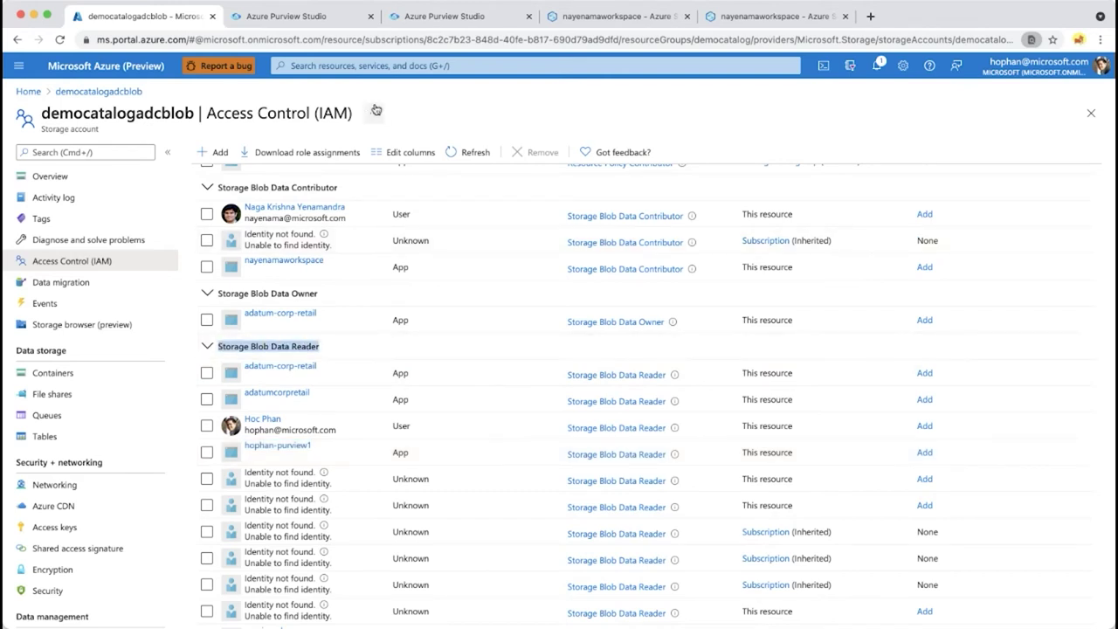
left_click(288, 16)
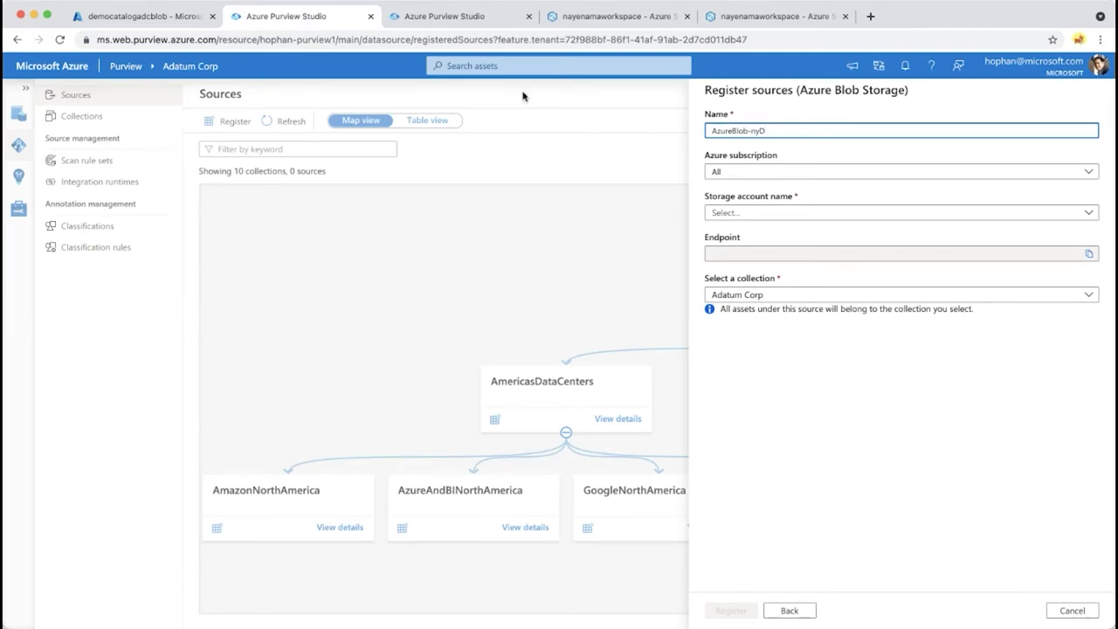
Step: Copy democatalogadcblob from the portal and paste it as the source name
triple_click(765, 130)
left_click(101, 13)
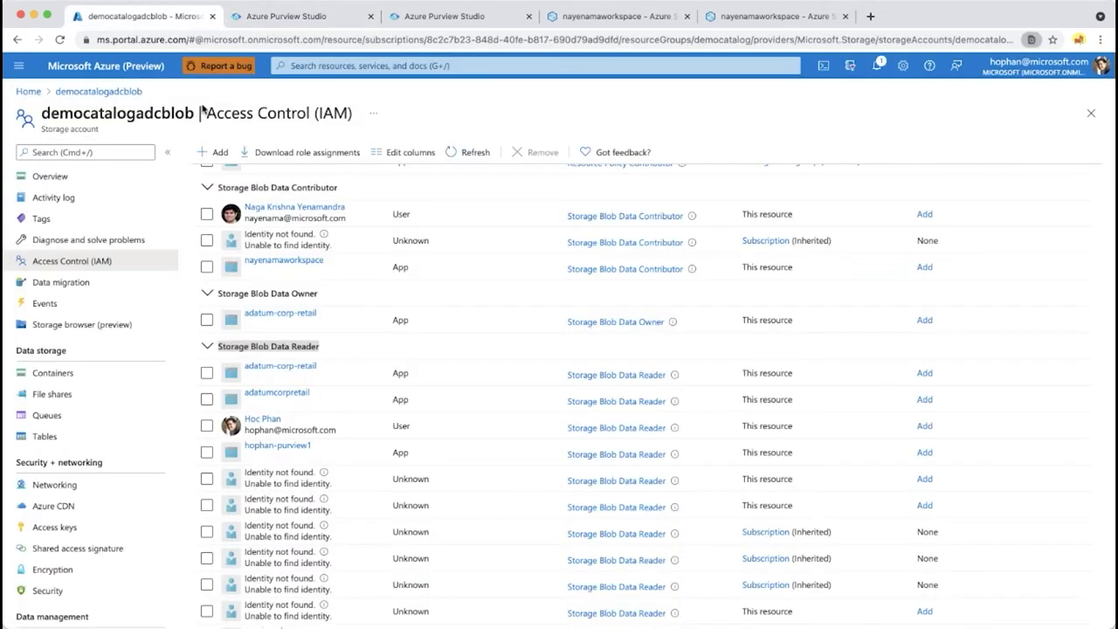
double_click(139, 116)
key("super+c")
left_click(312, 19)
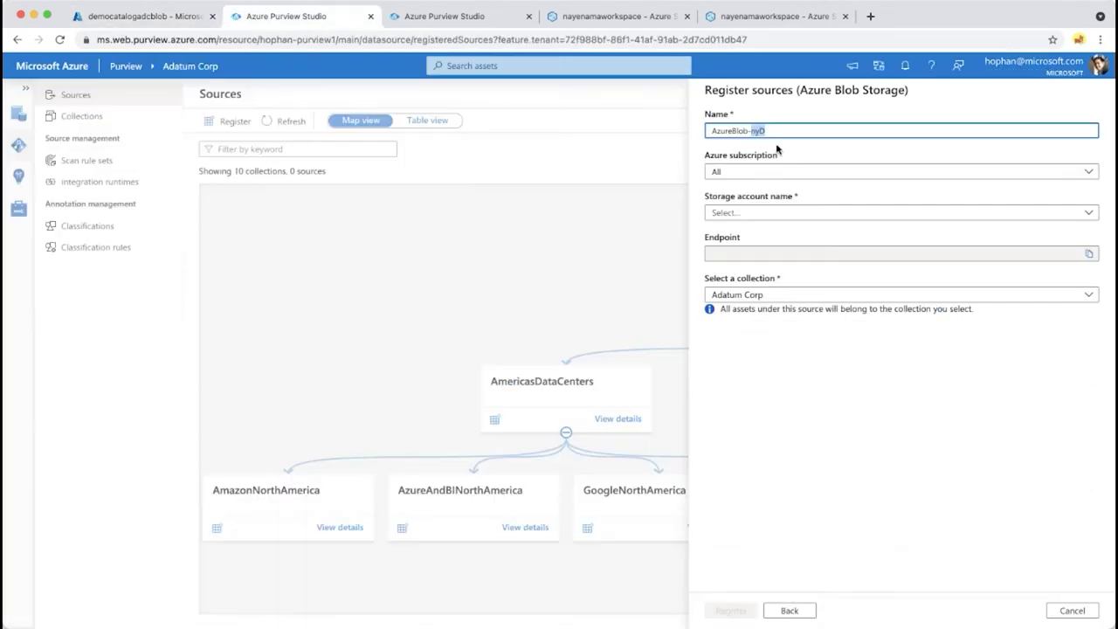
key("super+v")
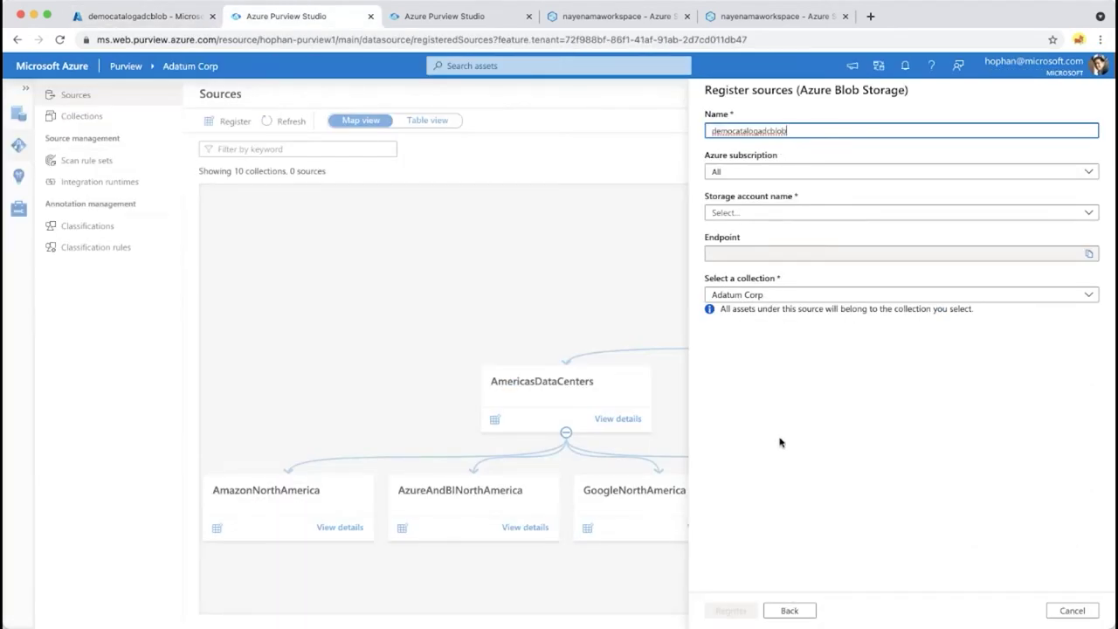
Step: Pick subscription Babylon_Partner_Sandbox and storage account demoreportingblob, then register the source
left_click(818, 177)
scroll(811, 275, "down", 10)
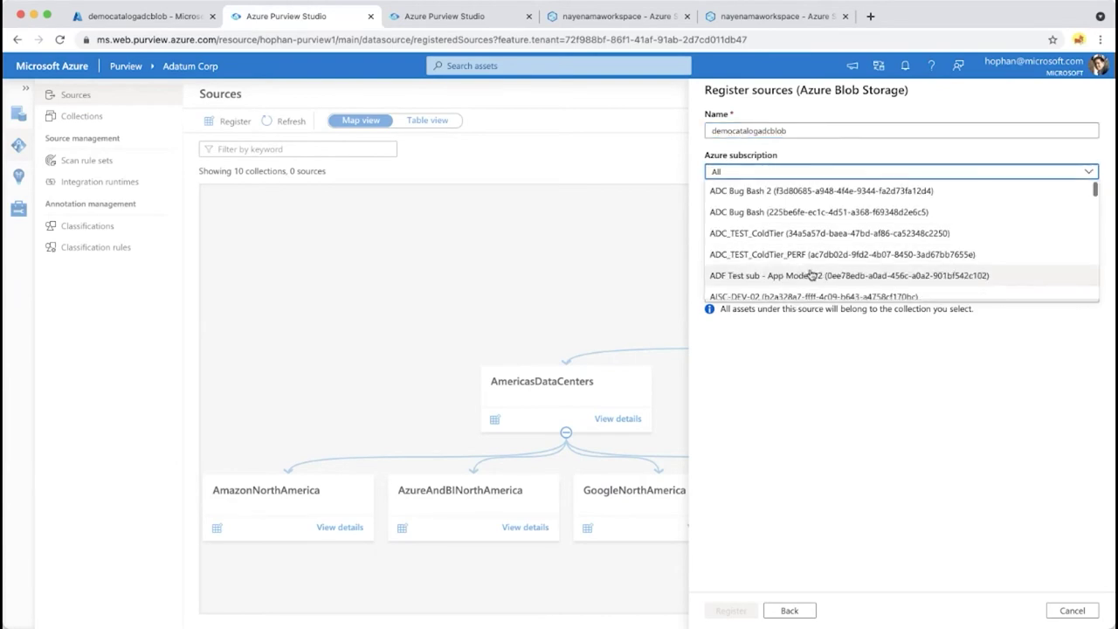
scroll(811, 274, "down", 5)
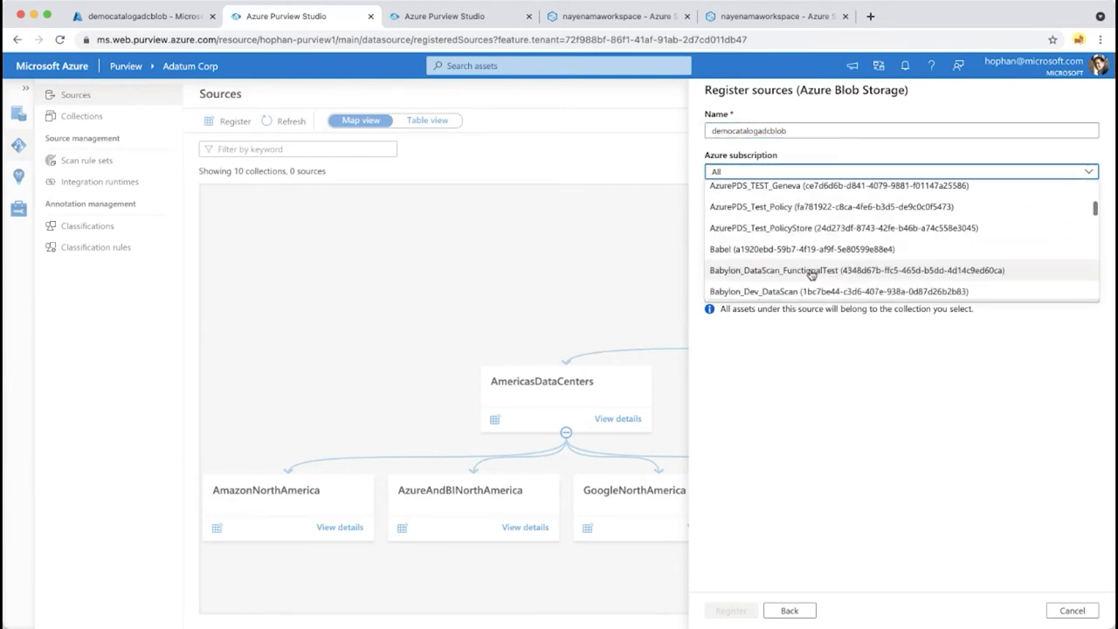
left_click(787, 193)
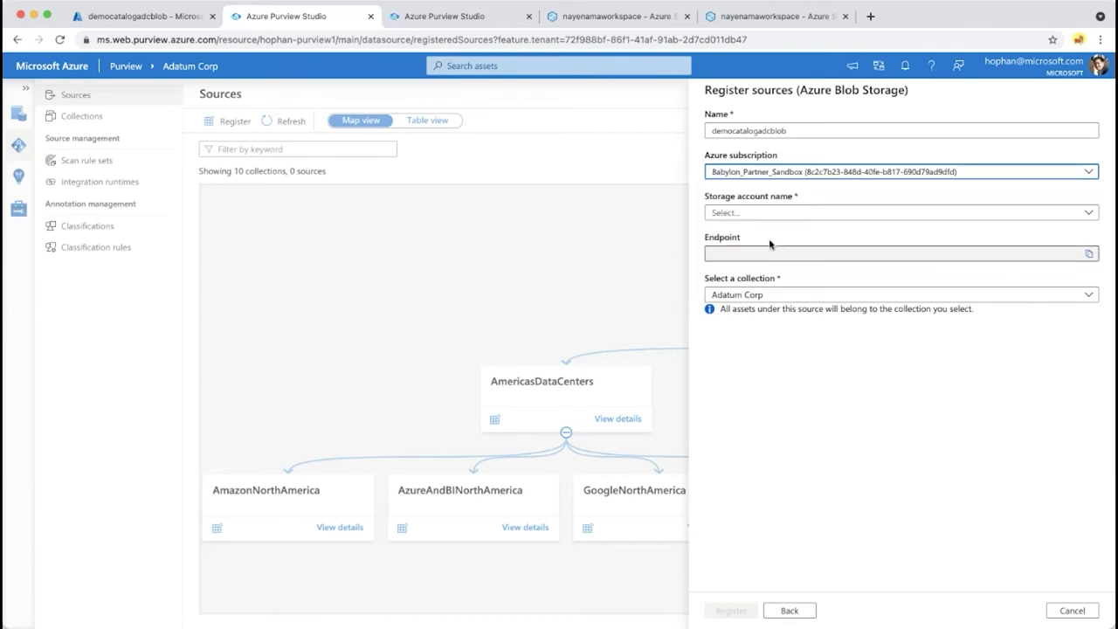
left_click(786, 217)
type("demo")
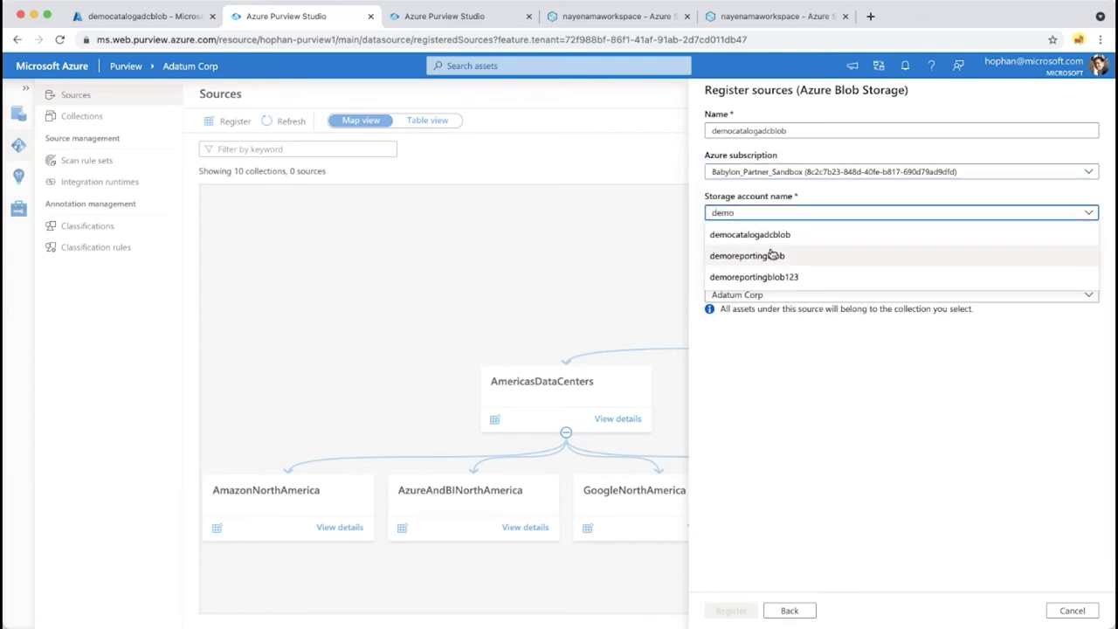
left_click(773, 255)
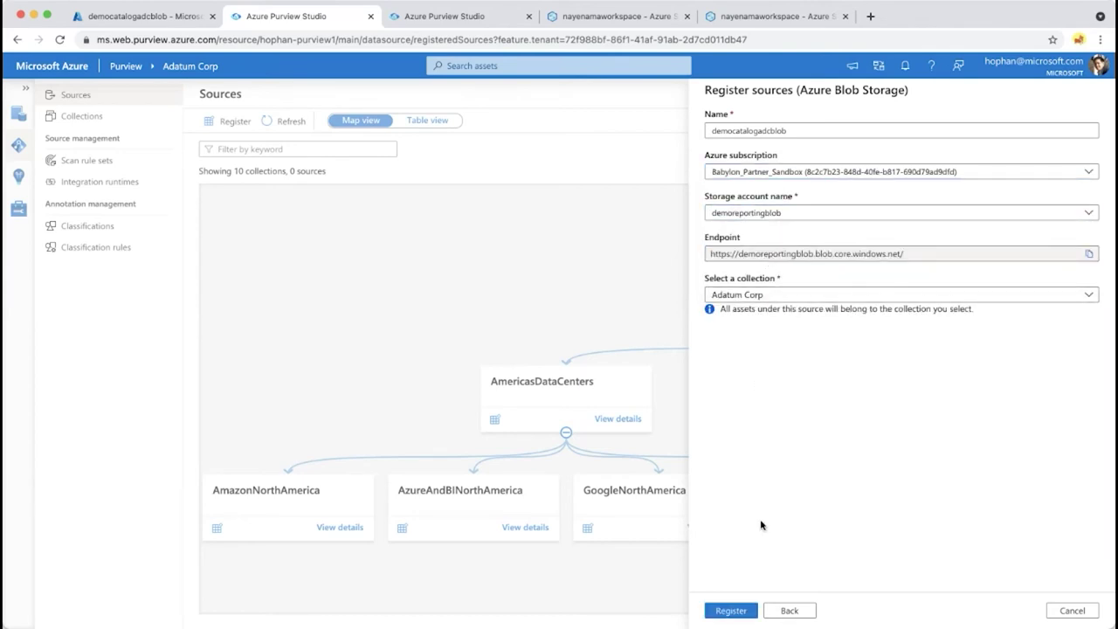
left_click(732, 610)
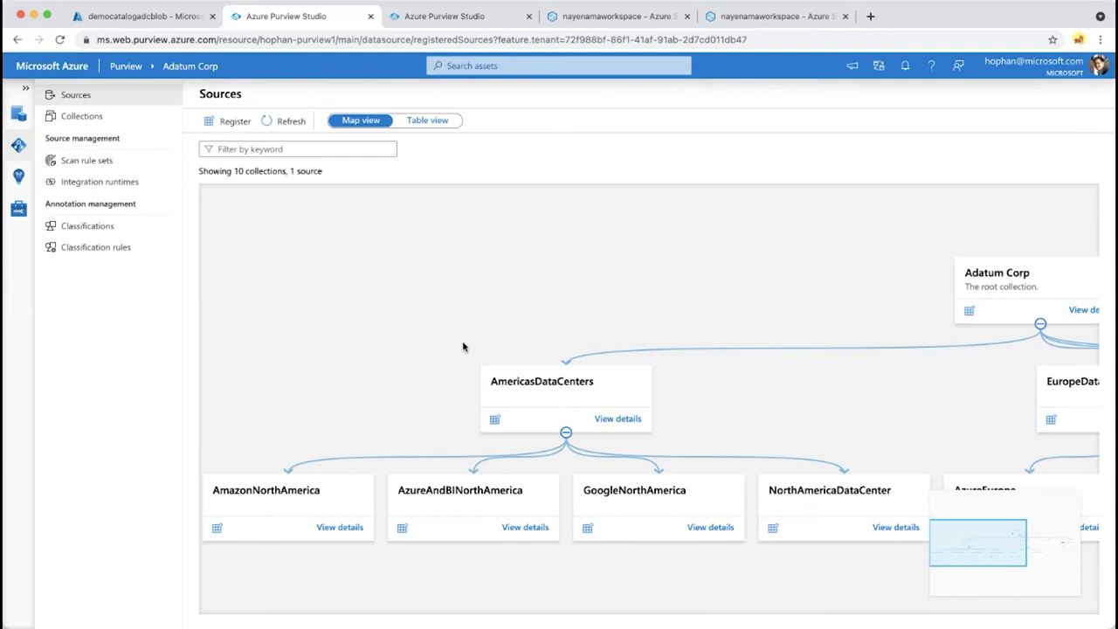
Step: Pan to the democatalogadcblob source card and confirm its deletion
left_click_drag(393, 358, 385, 250)
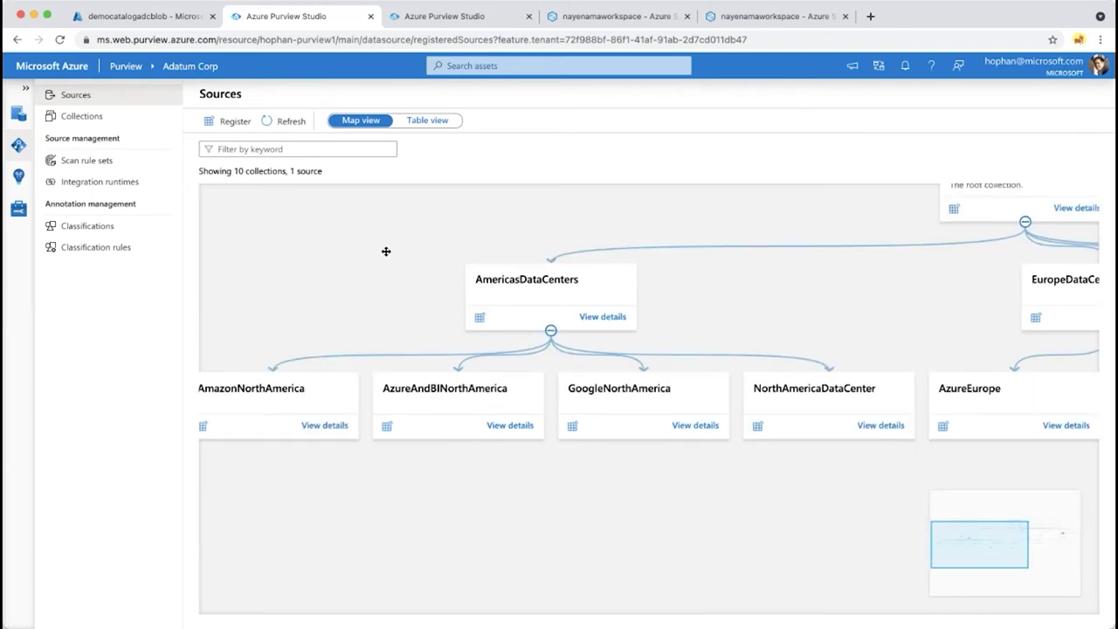
left_click_drag(658, 282, 365, 372)
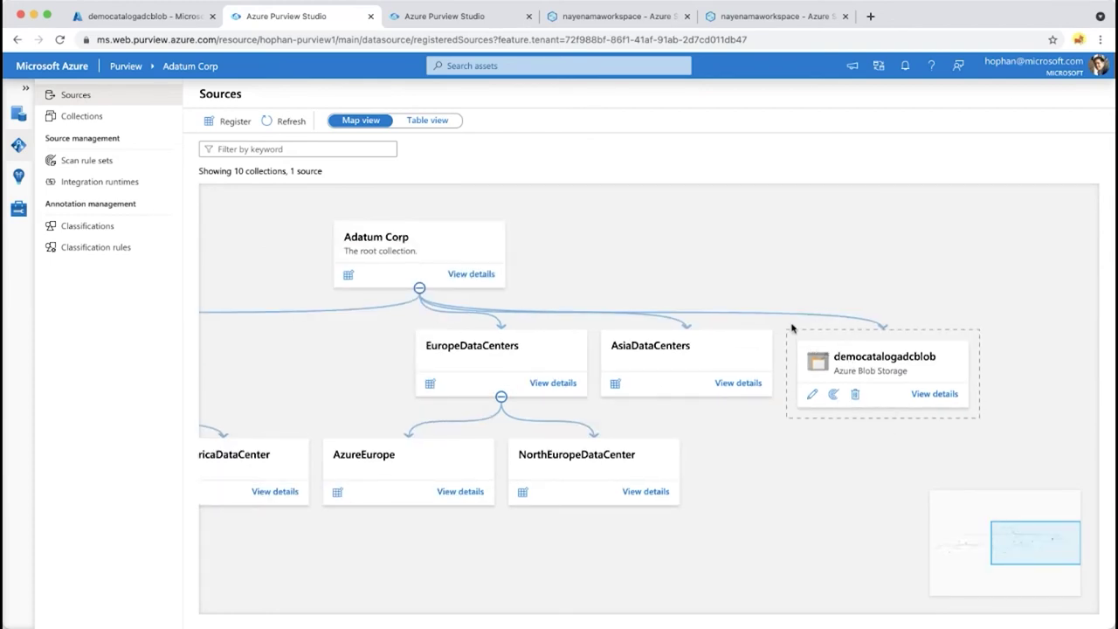
left_click(856, 396)
left_click(490, 387)
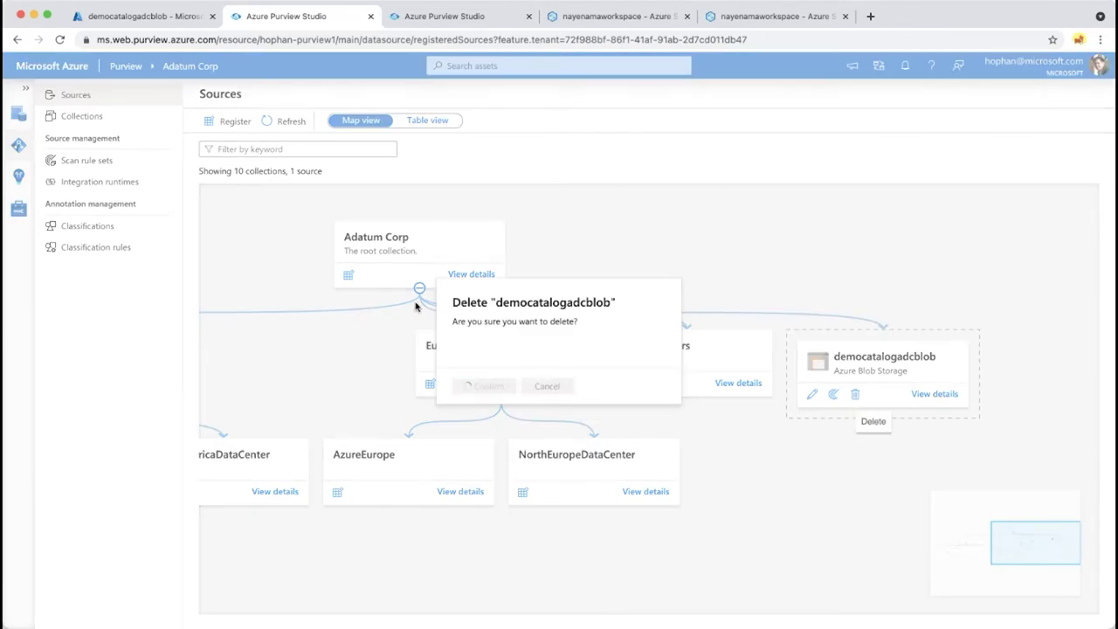
Step: Start a new Azure Blob Storage registration named democatalogadcblob
left_click(229, 121)
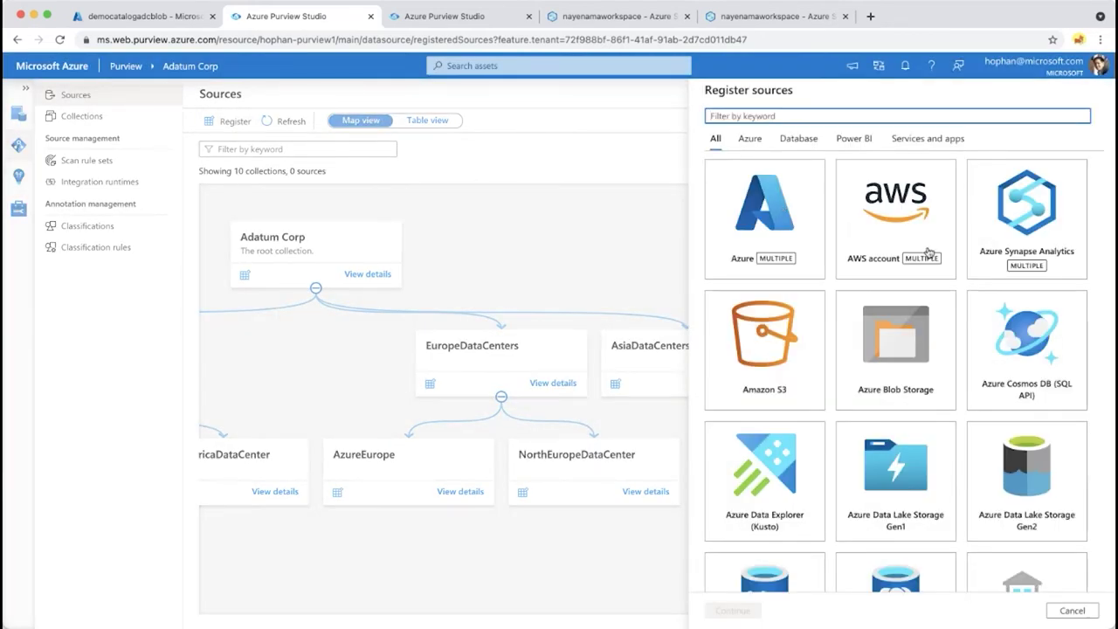
left_click(884, 383)
left_click(738, 610)
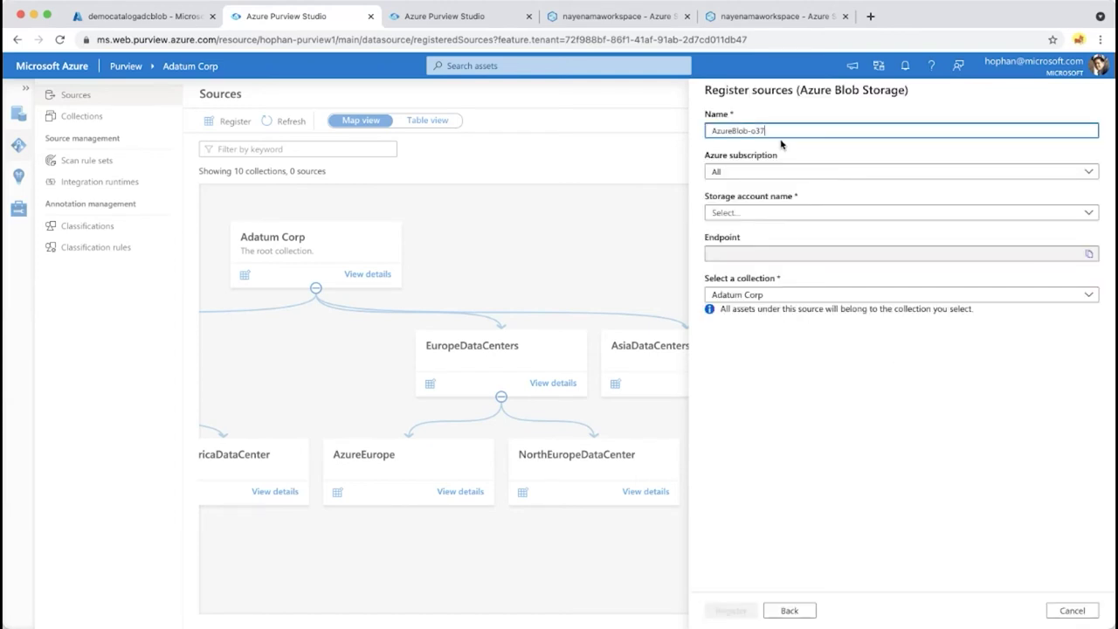
triple_click(768, 131)
key("ctrl+v")
Step: Set subscription Babylon_Partner_Sandbox, account democatalogadcblob, collection AzureAndBINorthAmerica, and register
left_click(756, 172)
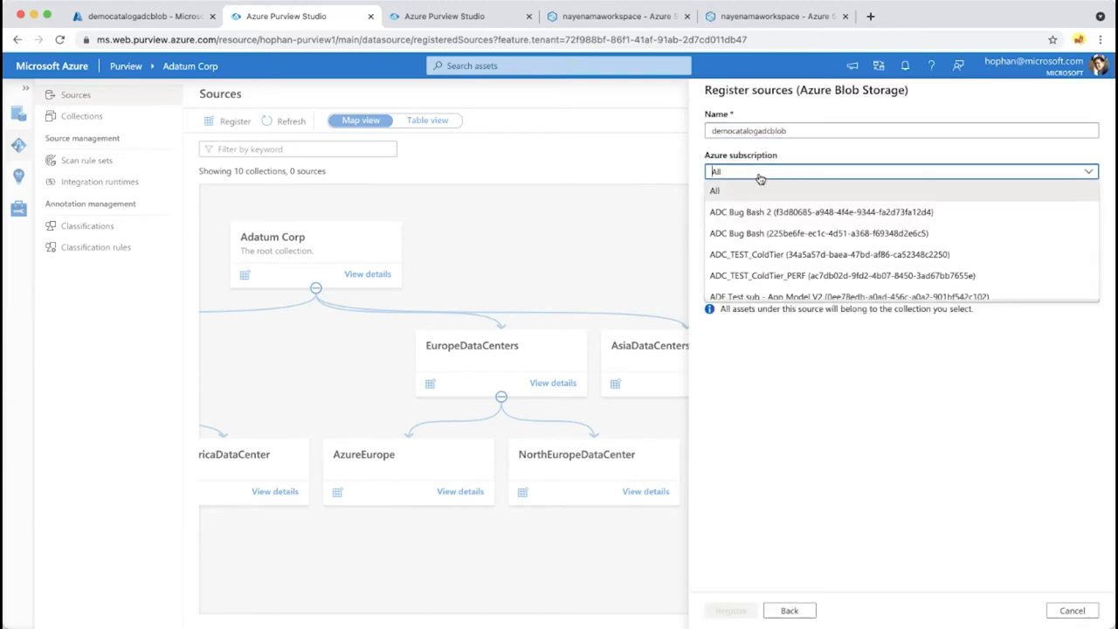
scroll(789, 286, "down", 1)
scroll(789, 287, "down", 8)
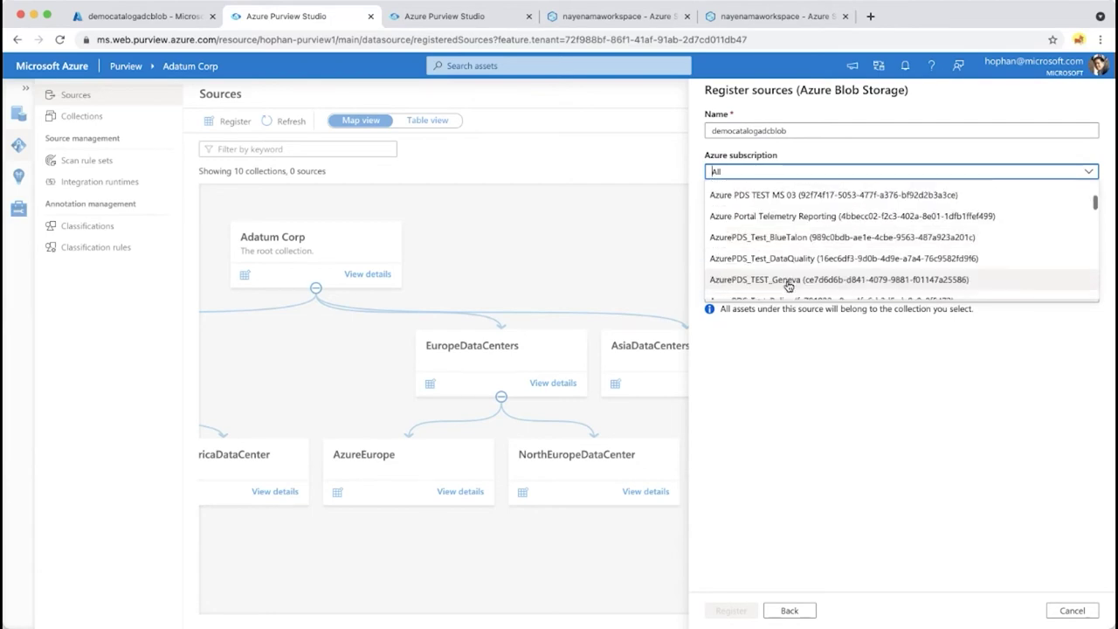
scroll(789, 286, "down", 4)
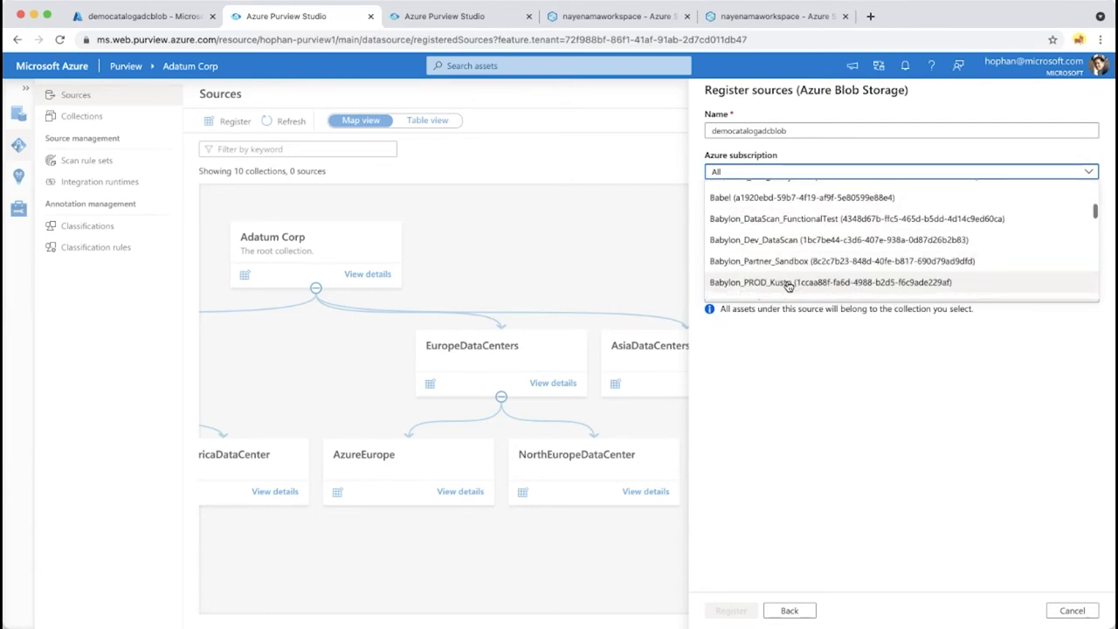
left_click(793, 213)
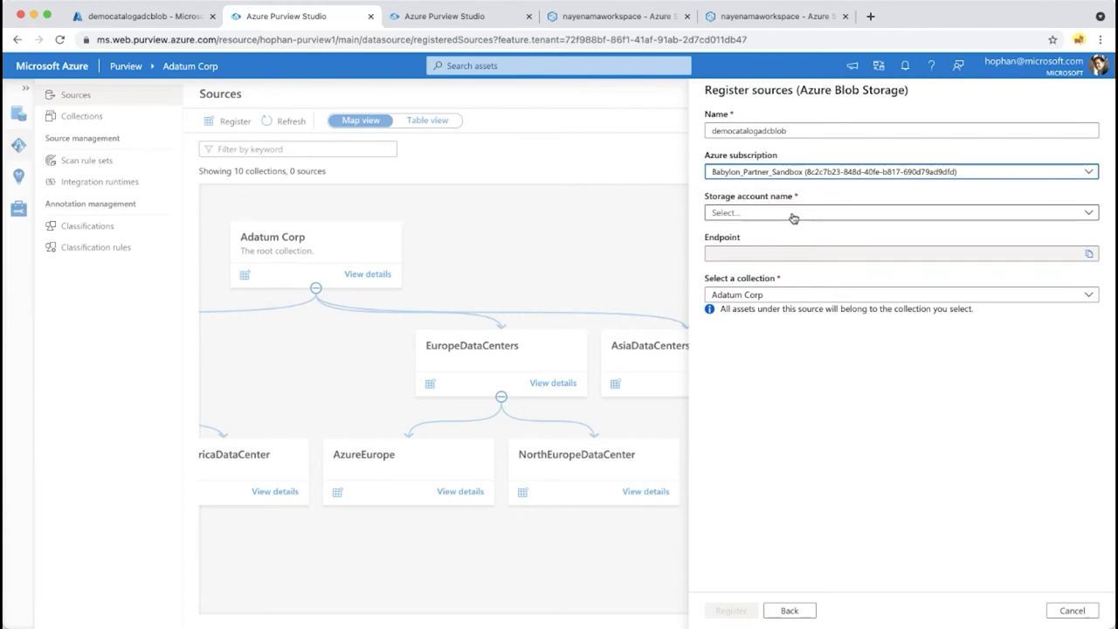
type("demo")
left_click(774, 236)
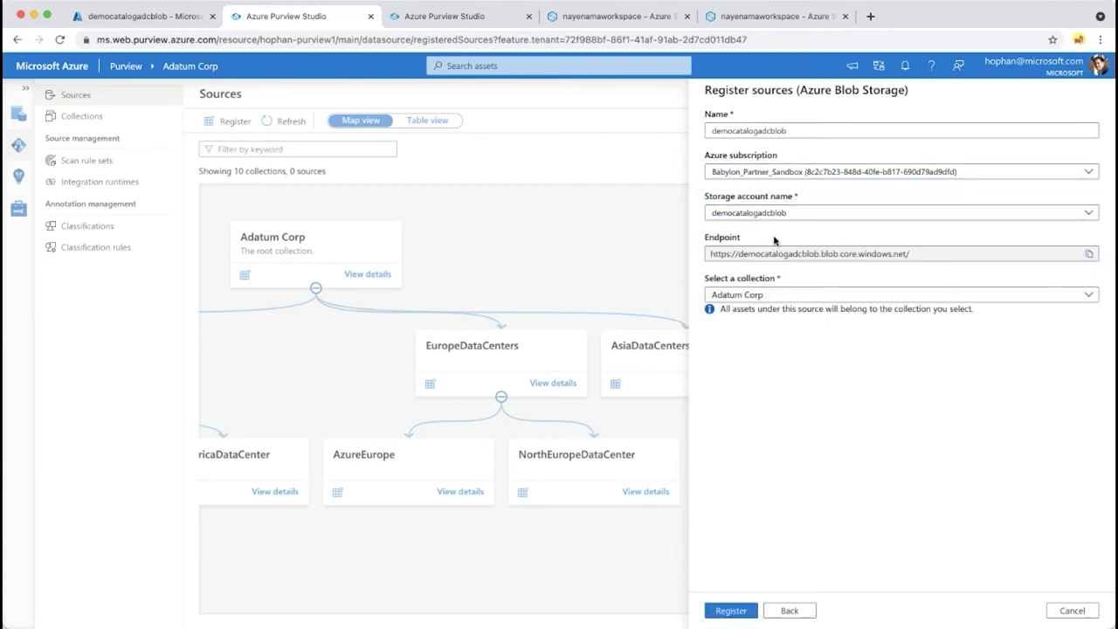
left_click(772, 298)
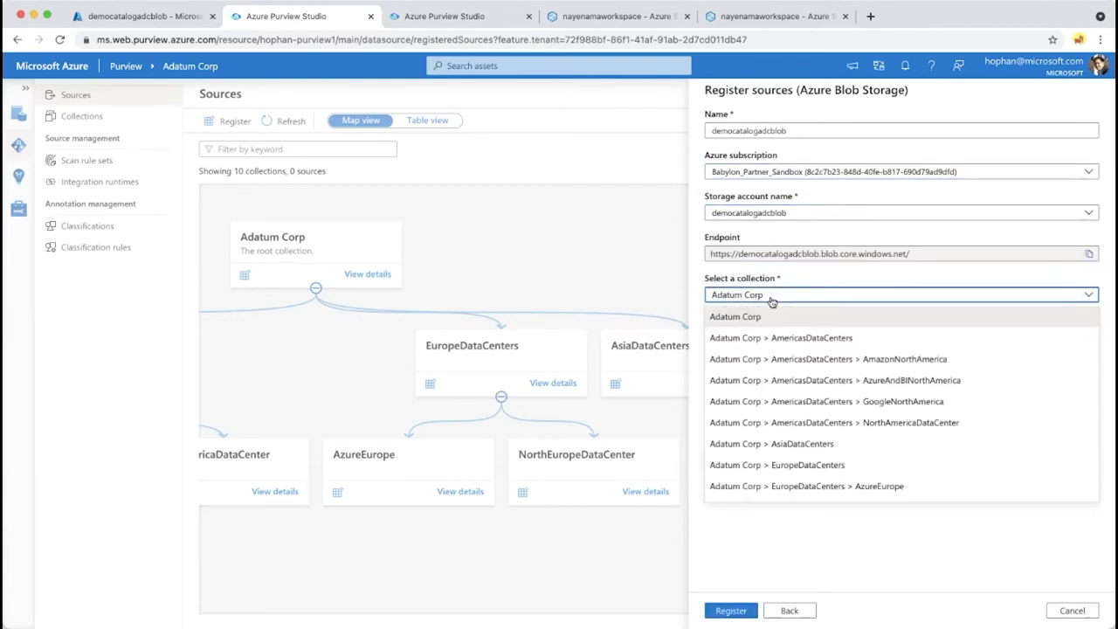
left_click(914, 390)
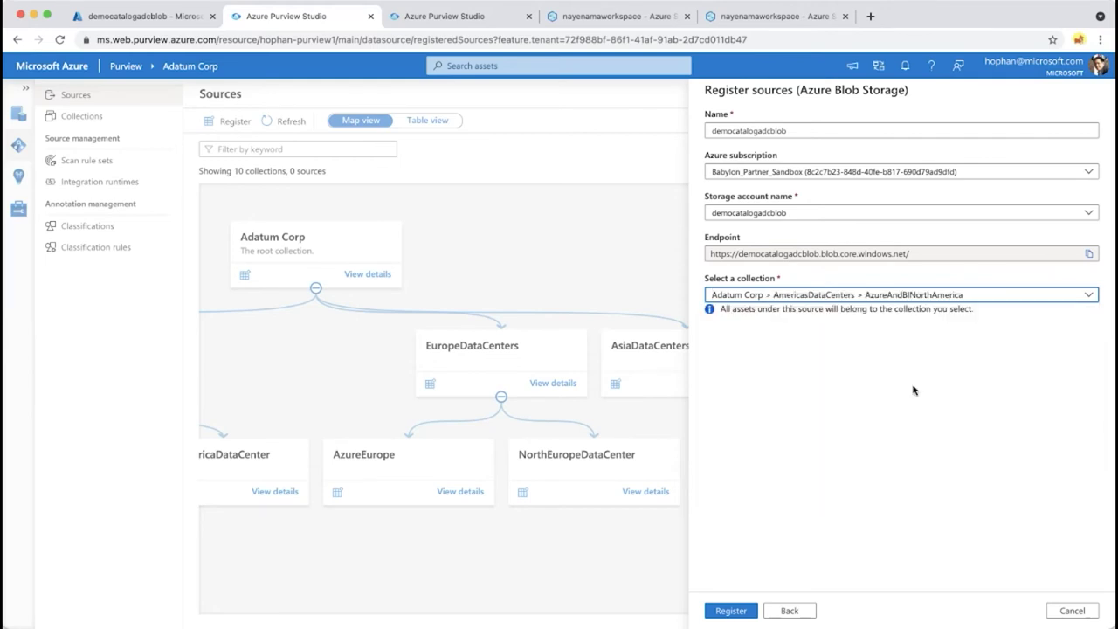
left_click(732, 609)
left_click_drag(326, 539, 798, 324)
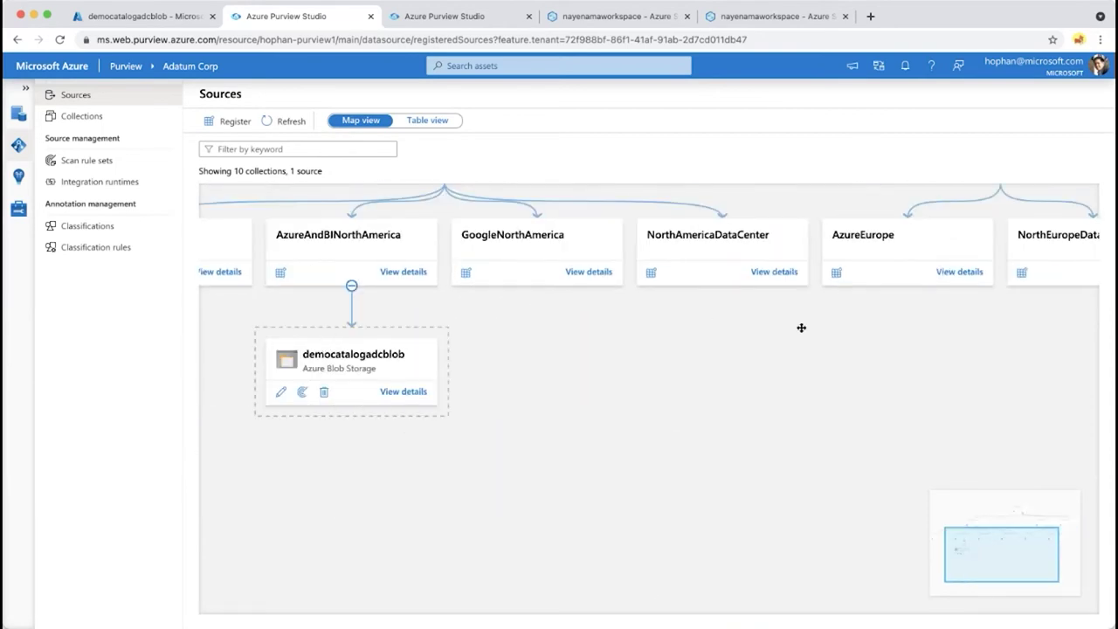
left_click_drag(614, 354, 739, 359)
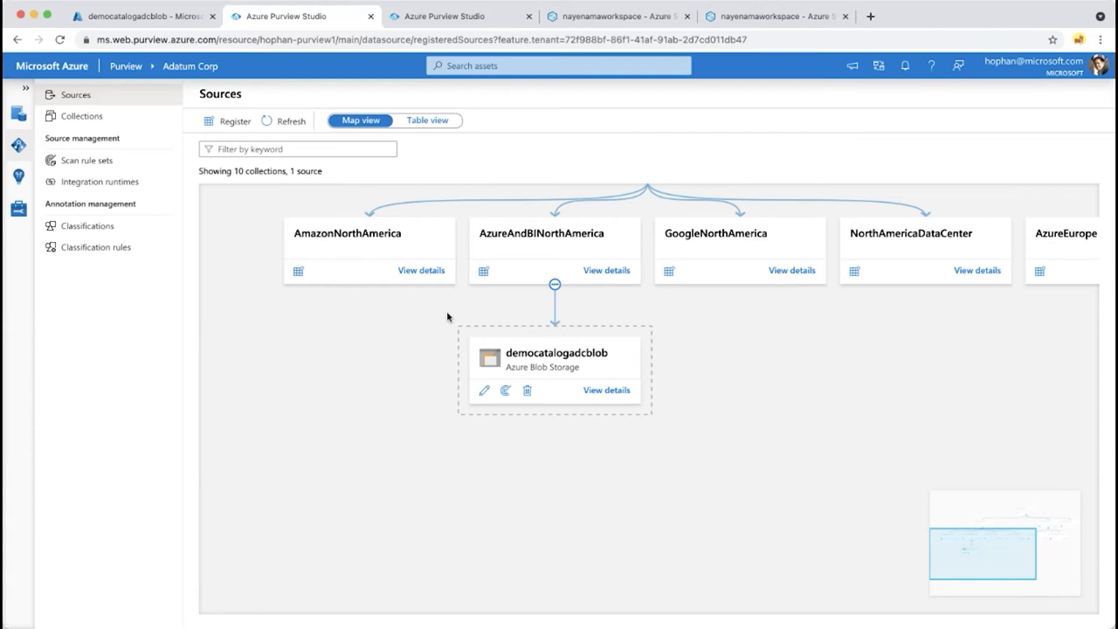
left_click_drag(452, 317, 406, 302)
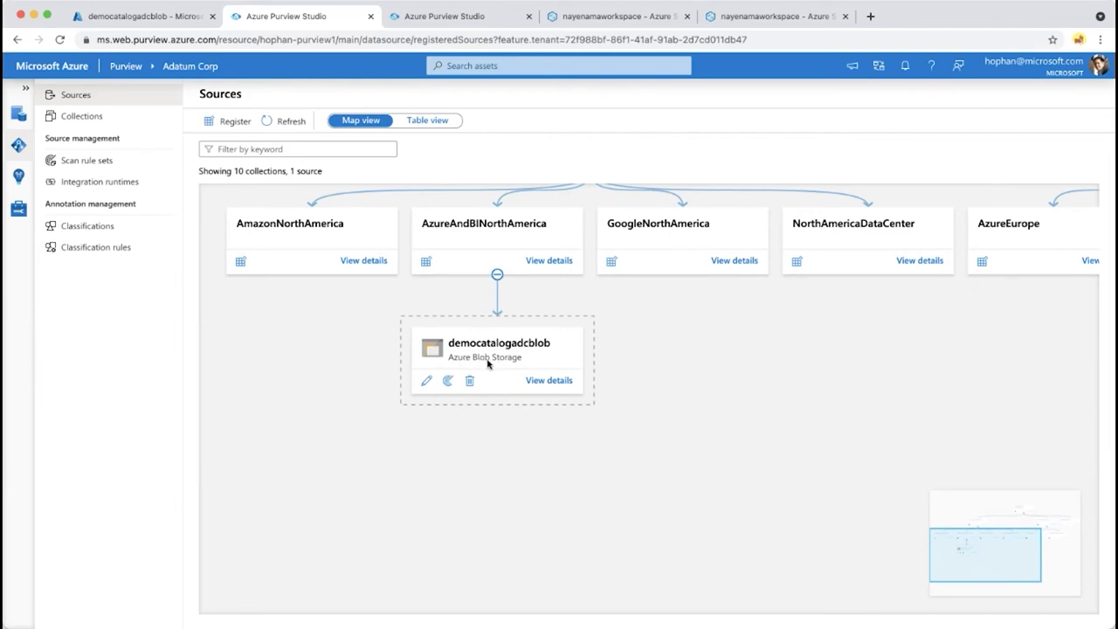
Step: Start a new scan on the democatalogadcblob source and name it Init
left_click(448, 382)
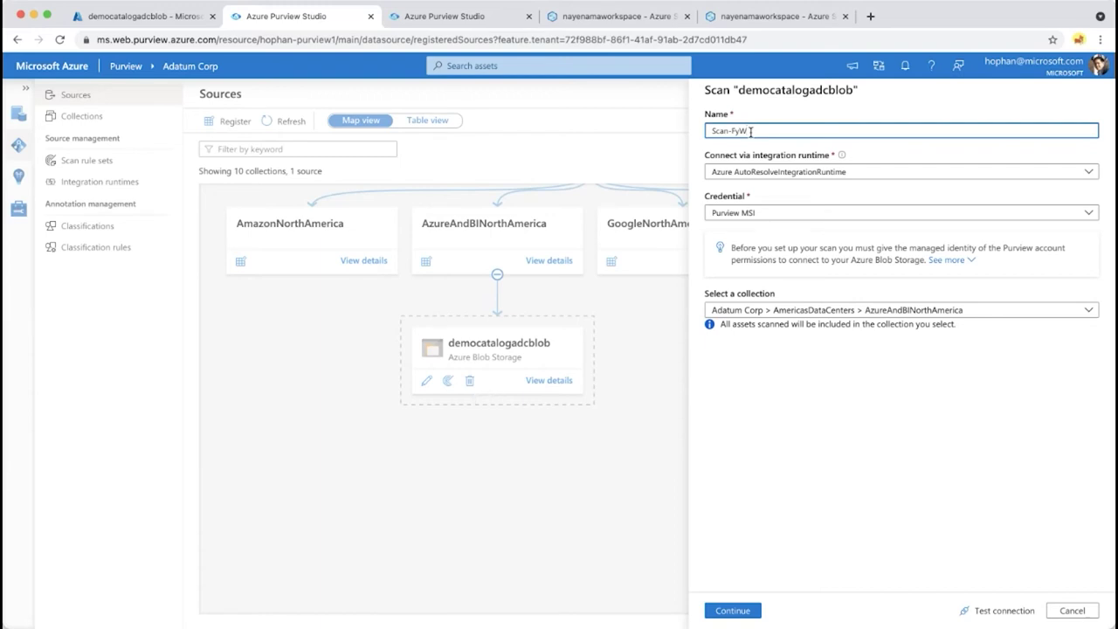
left_click_drag(770, 129, 695, 132)
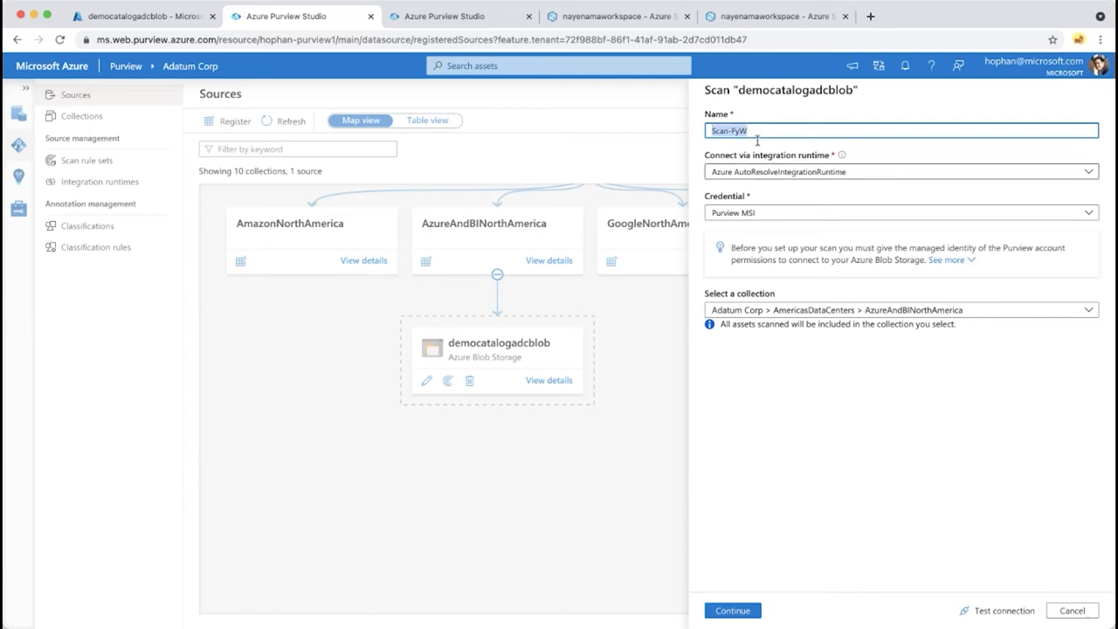
type("Inis")
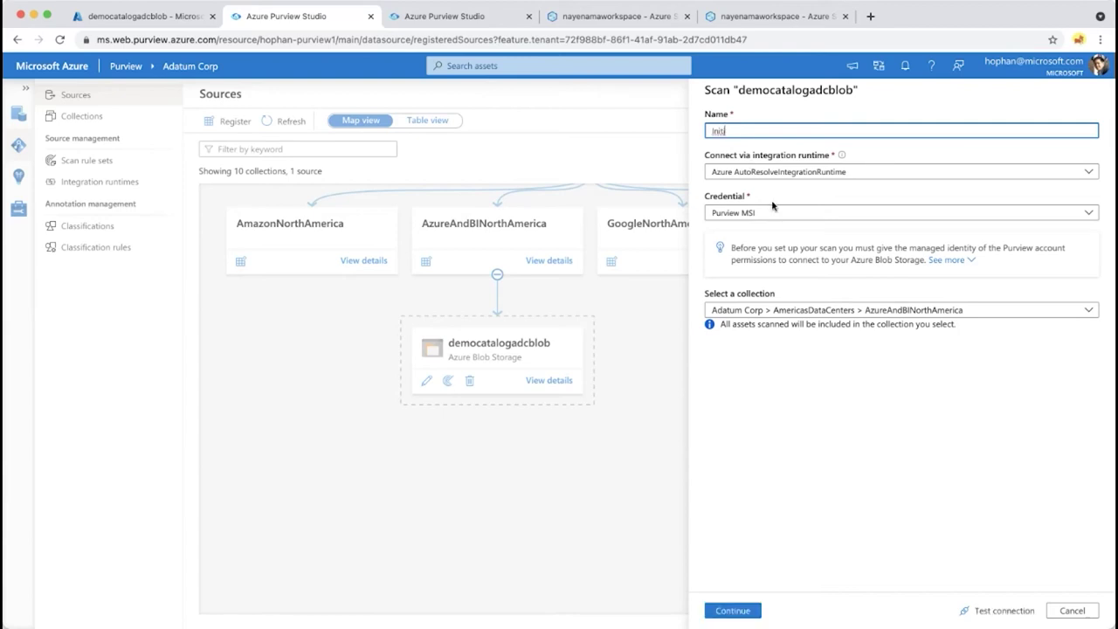
key("BackSpace")
type("t")
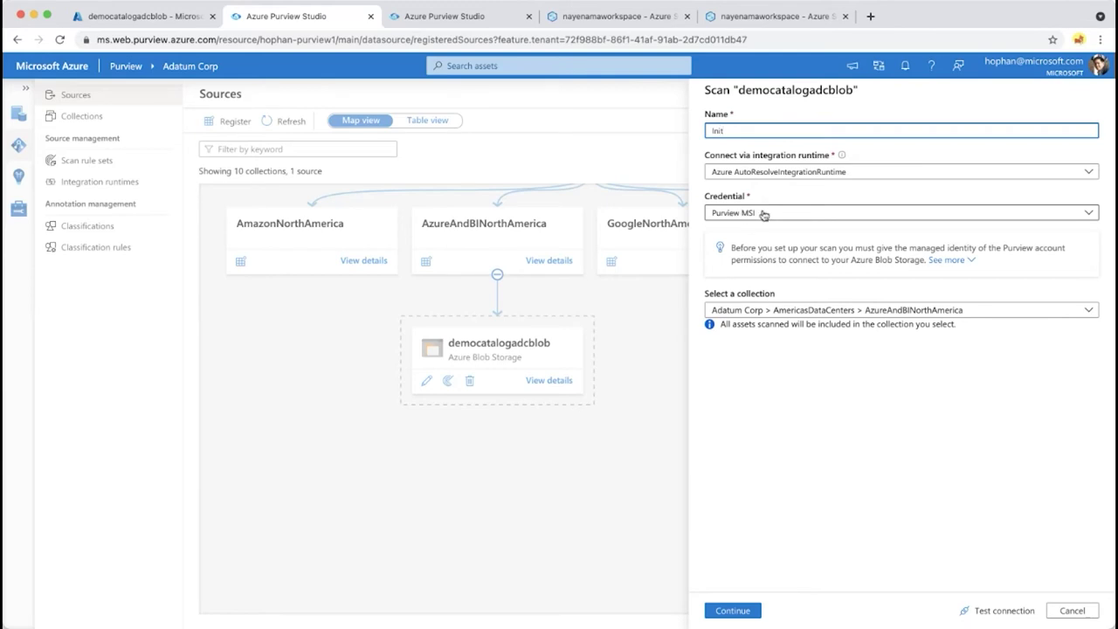
Step: Copy the Purview account name and review the storage account's access permissions in the portal
left_click_drag(260, 40, 339, 39)
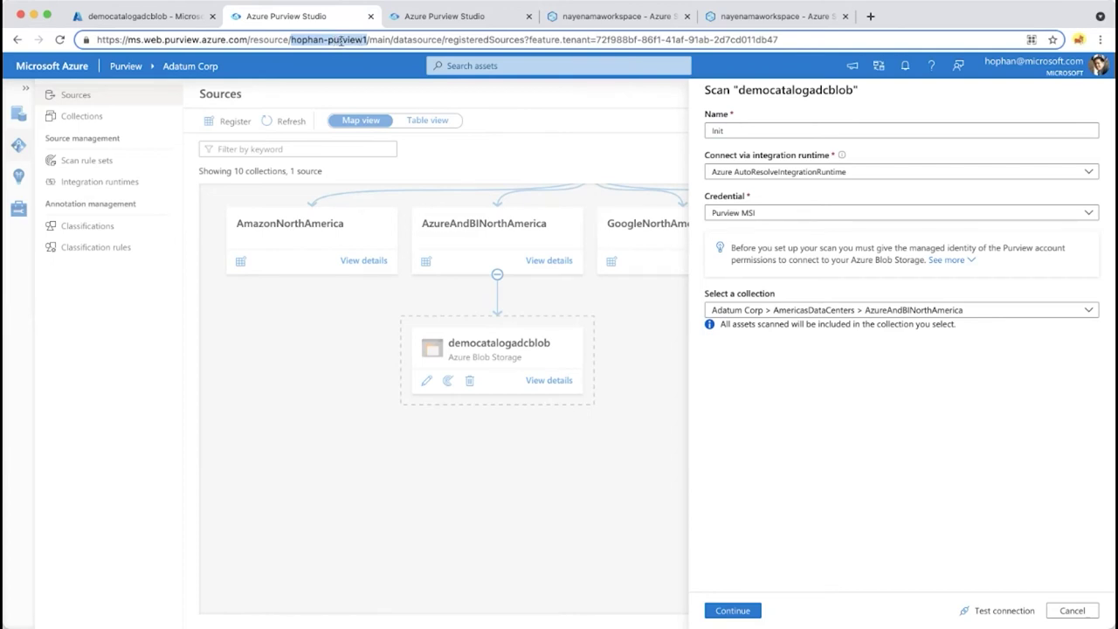
left_click(141, 18)
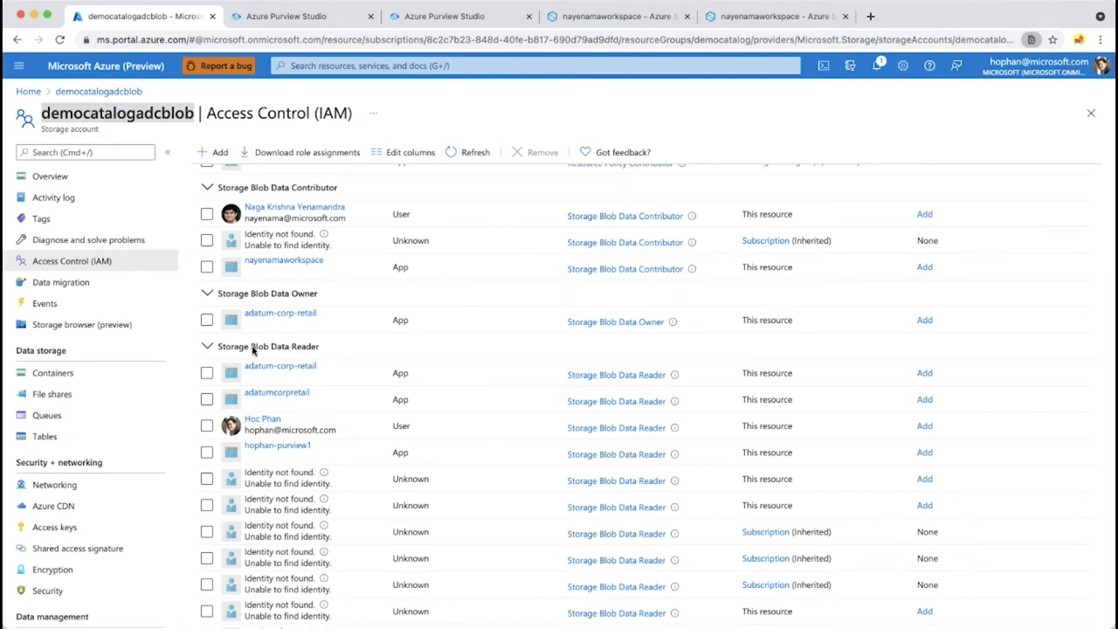
left_click(319, 16)
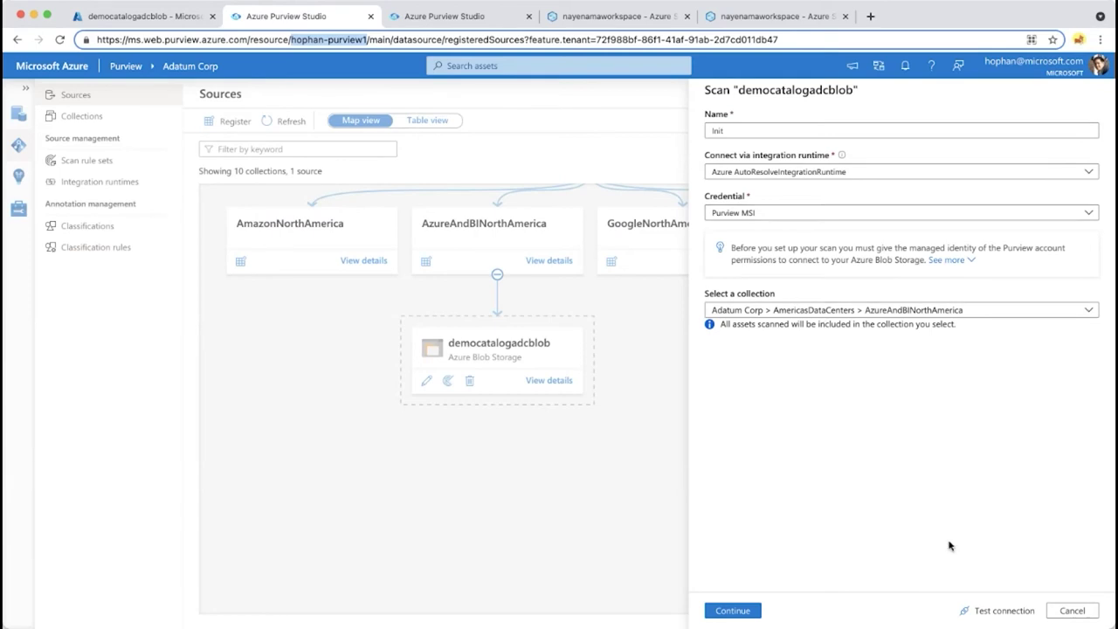
Step: Test the Init scan's connection to democatalogadcblob and continue to the Scope your scan step
left_click(1000, 609)
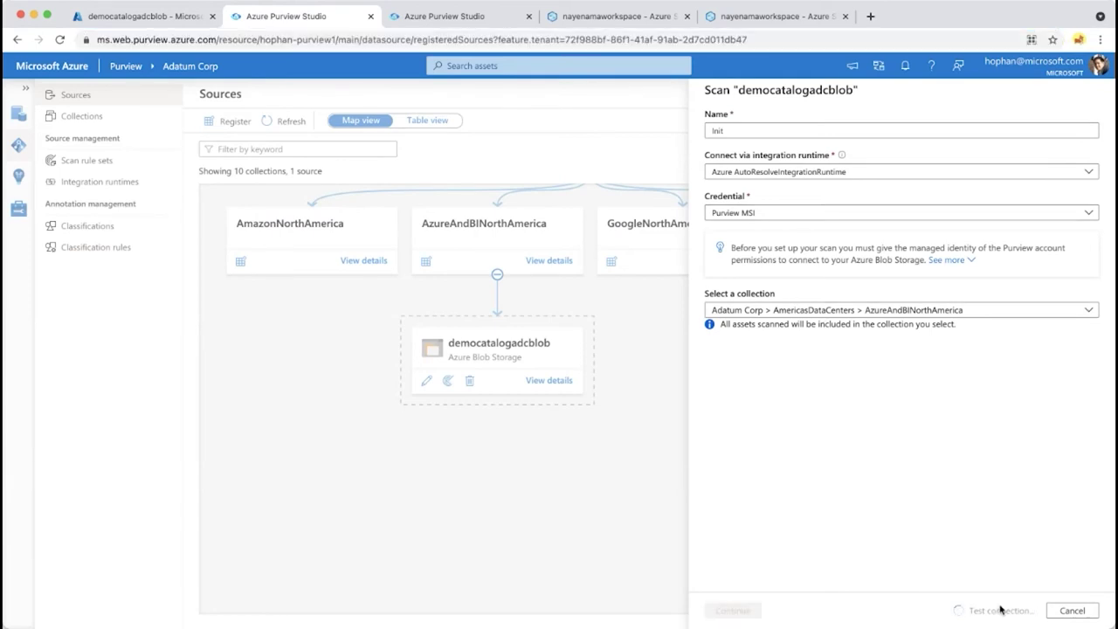
left_click(733, 611)
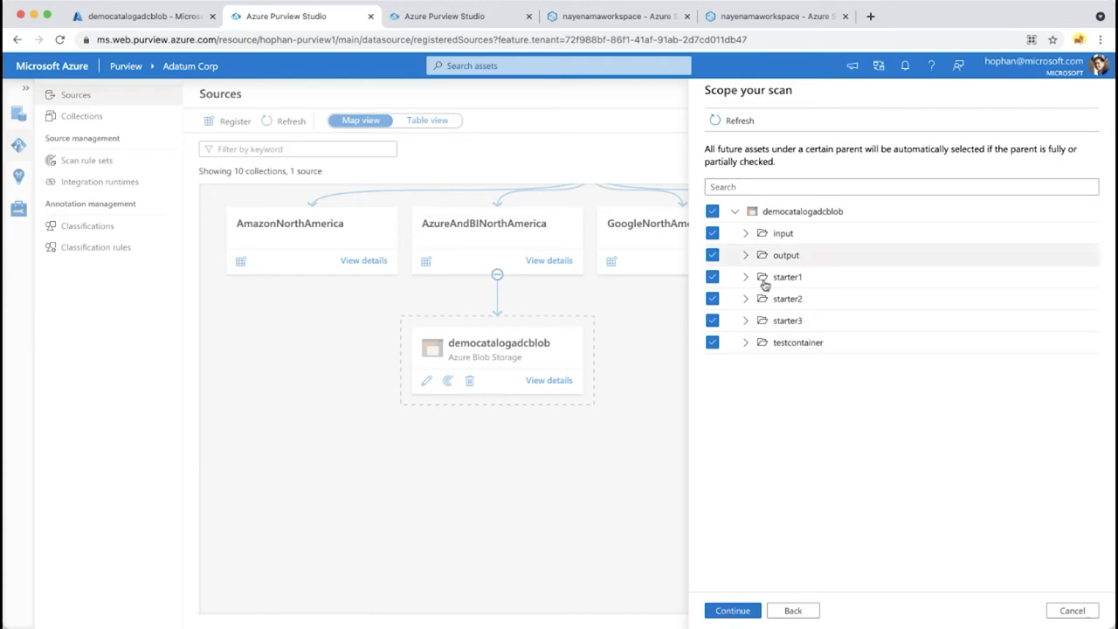
Step: Keep the full scope and review the AzureStorage default rule set's 206 classification rules
left_click(733, 611)
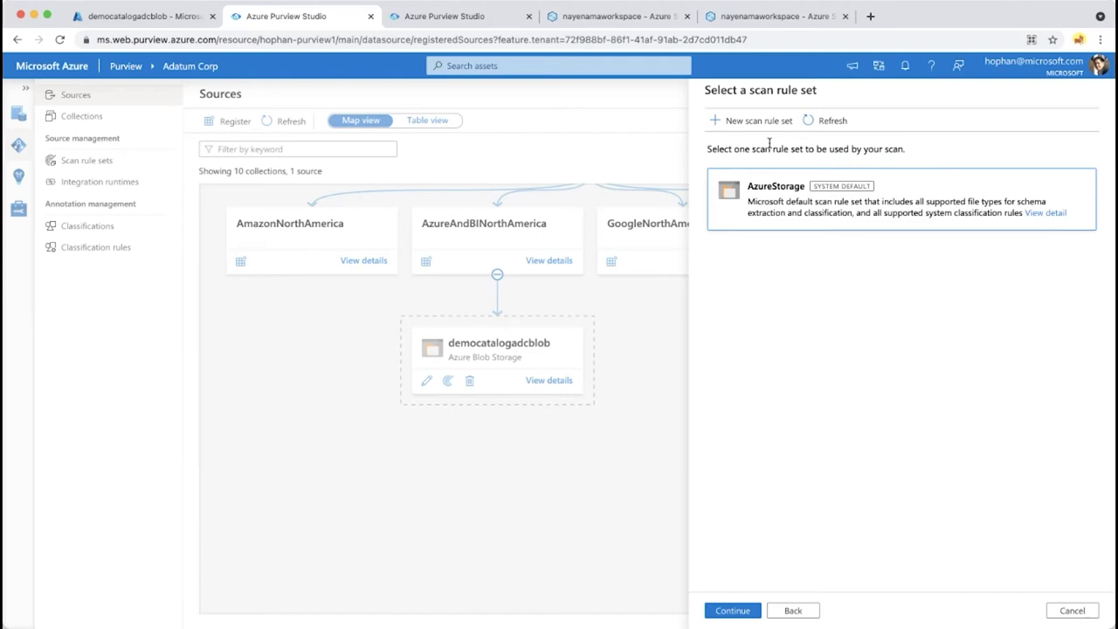
left_click_drag(749, 90, 817, 90)
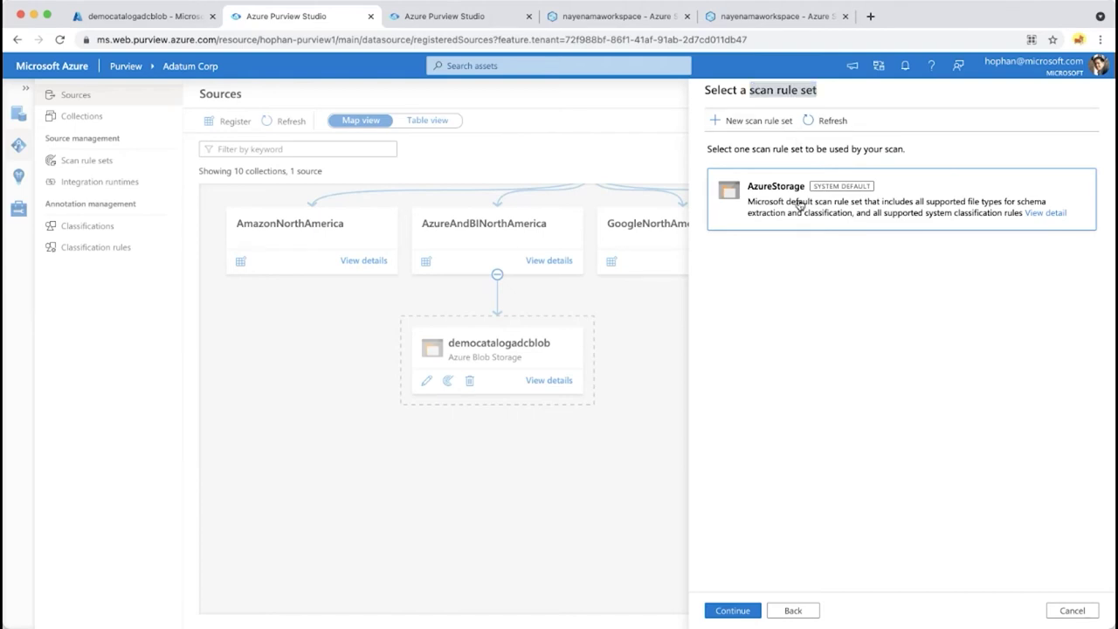
left_click(1046, 213)
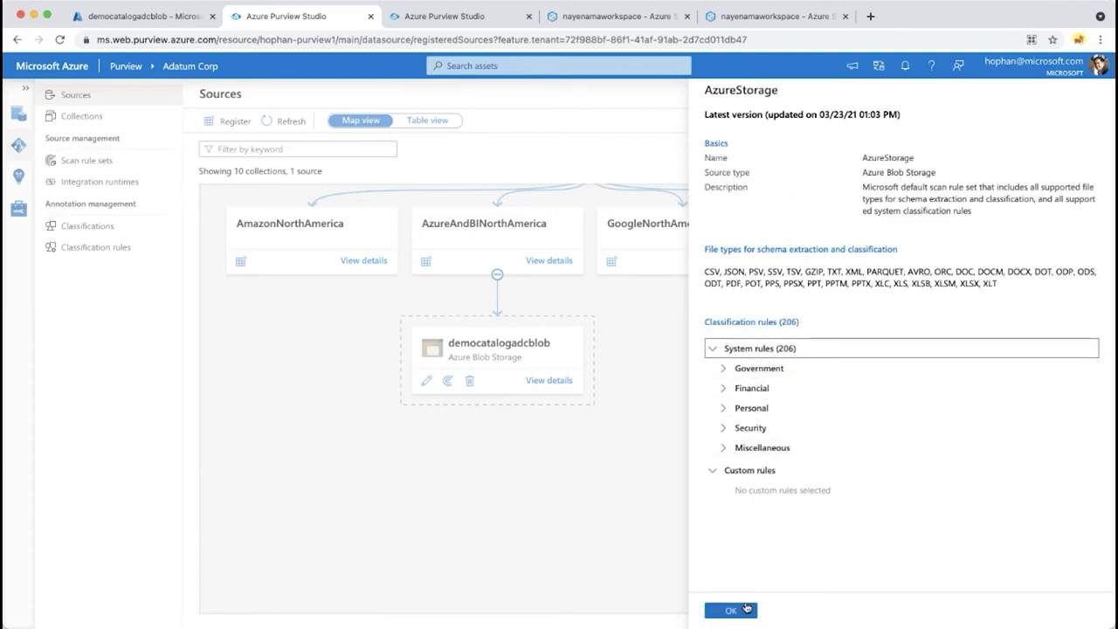
left_click(746, 609)
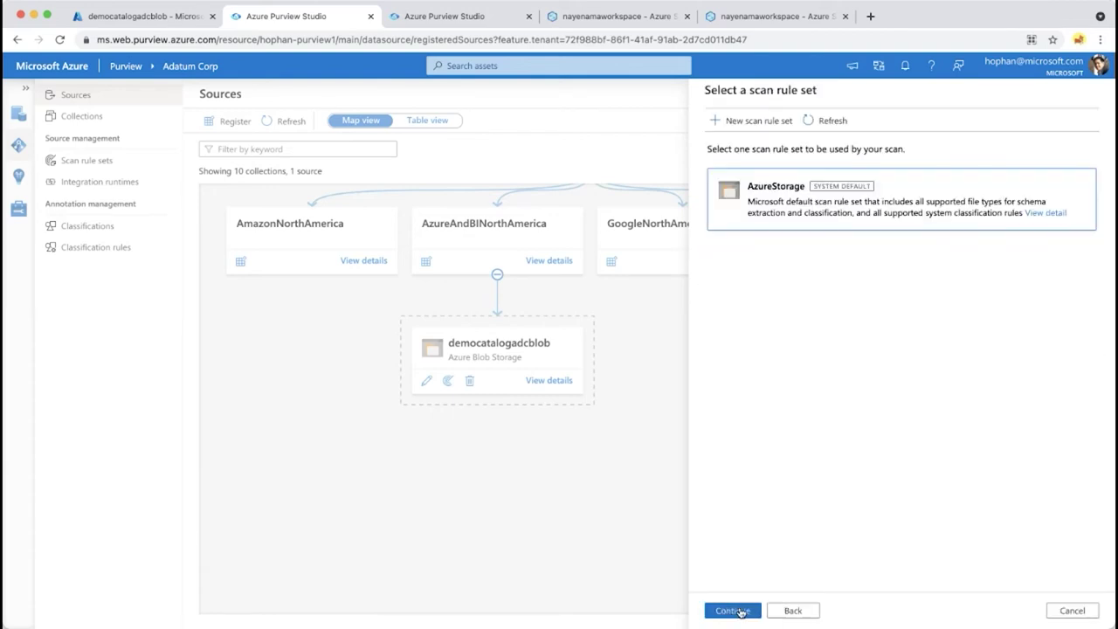
Step: Start a new scan rule set named 'Test1' and reach its file types, all checked
left_click(760, 121)
type("Test1")
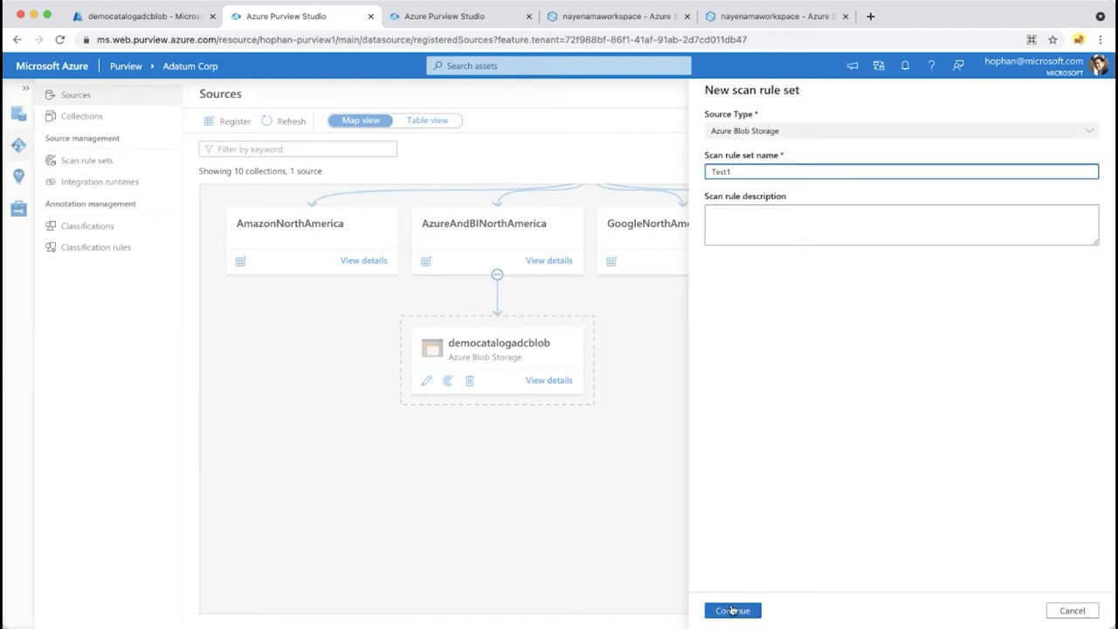
left_click(732, 610)
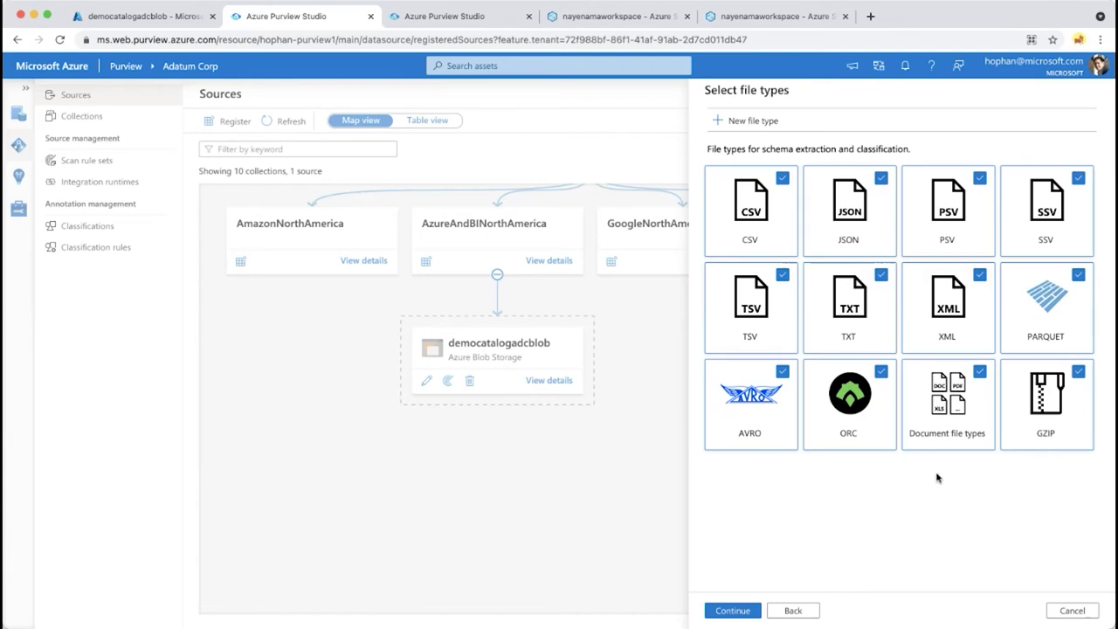
mouse_move(952, 449)
Step: Review the Personal classification rules, then create Test1 with all 206 system rules
left_click(732, 611)
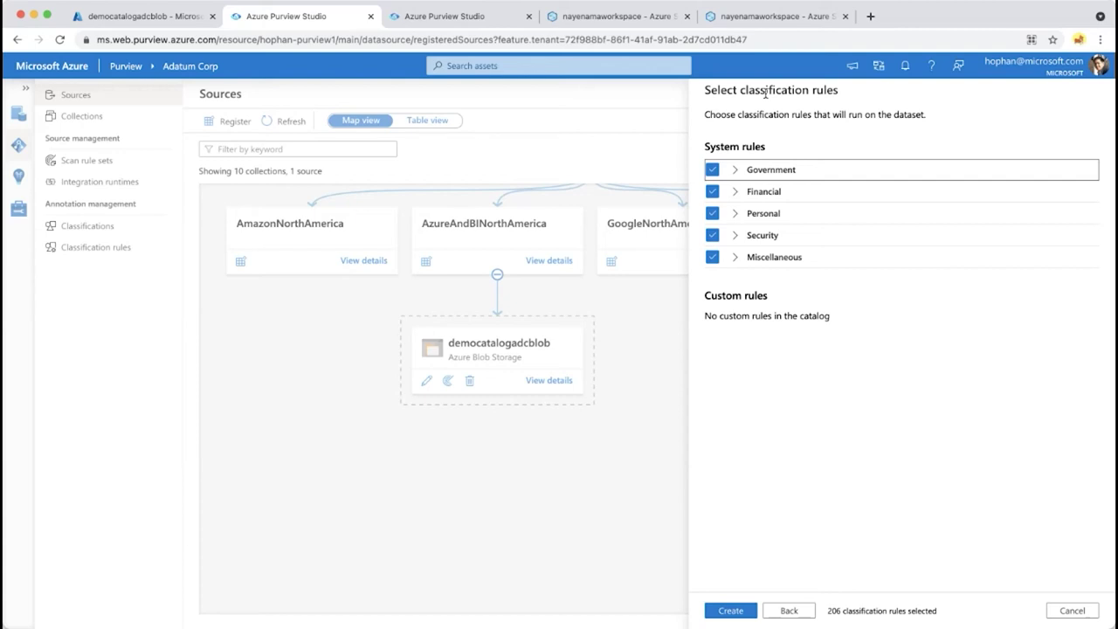
left_click(734, 213)
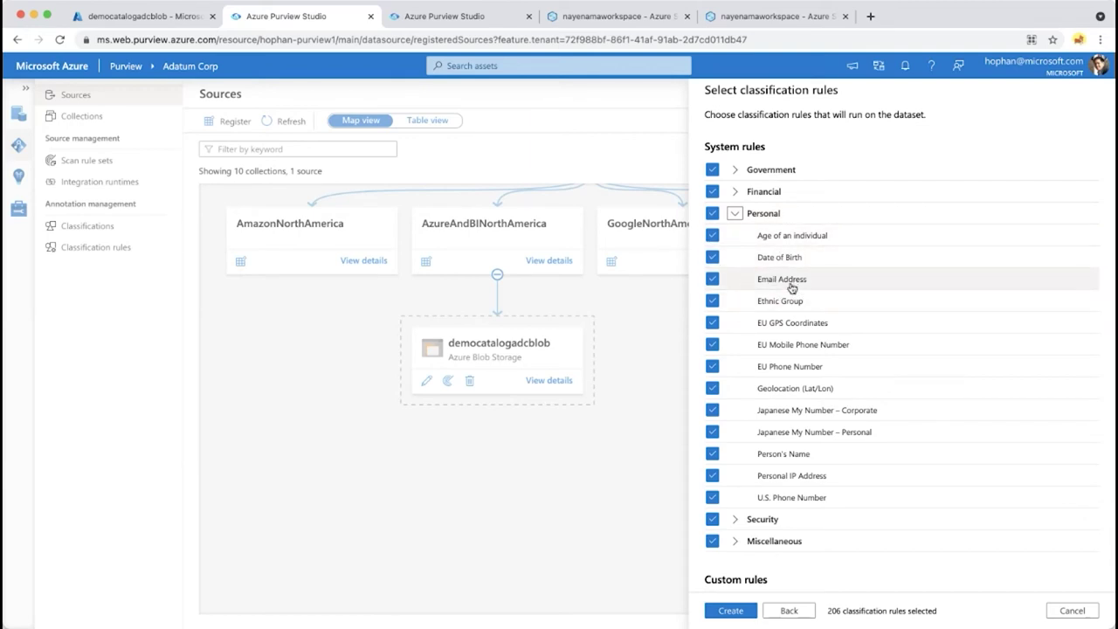
left_click(736, 214)
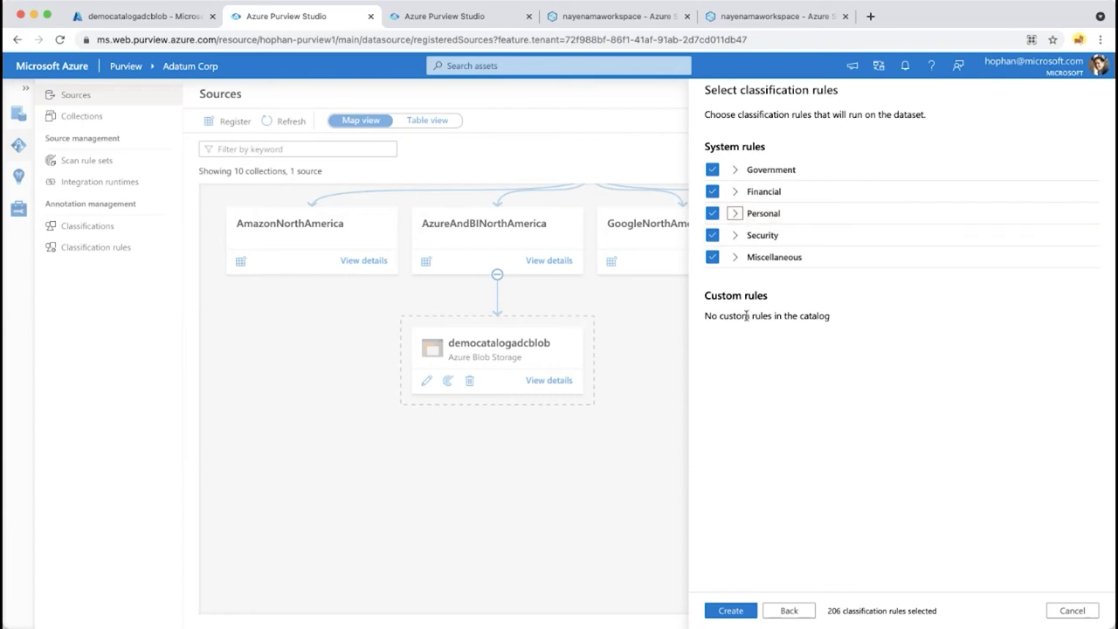
left_click_drag(706, 297, 781, 297)
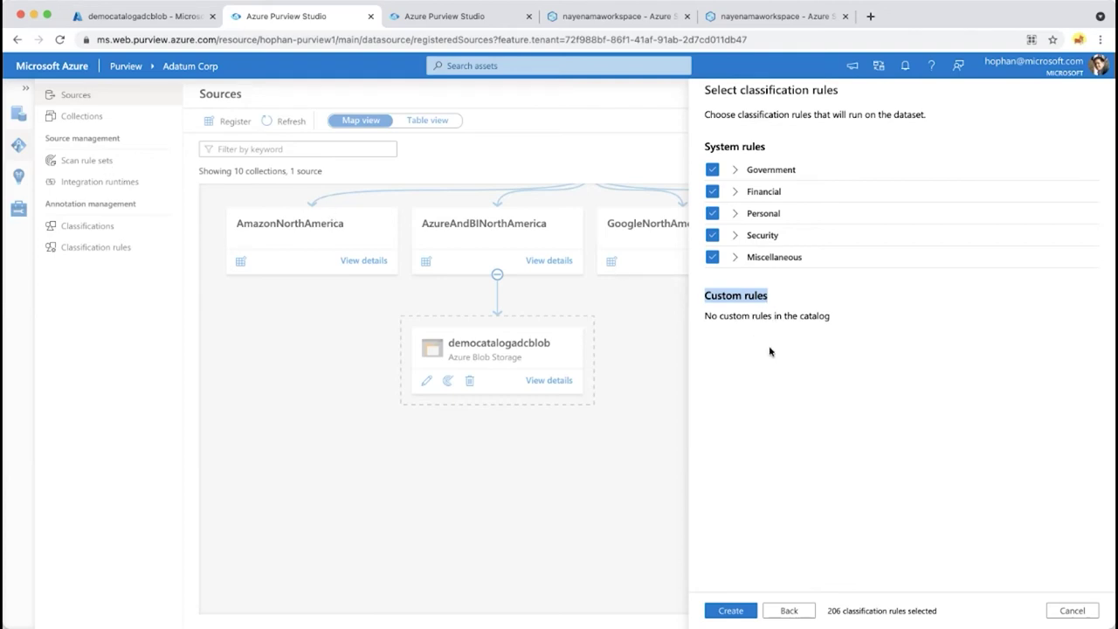
left_click(744, 611)
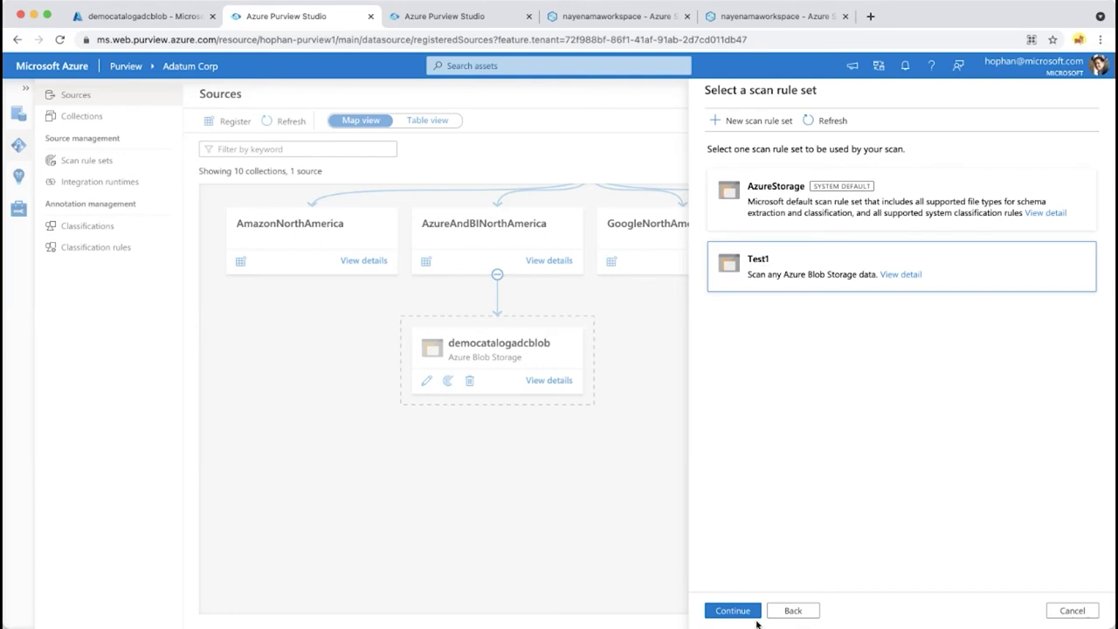
Step: Keep Test1 as the scan rule set and continue to the scan trigger
left_click(734, 611)
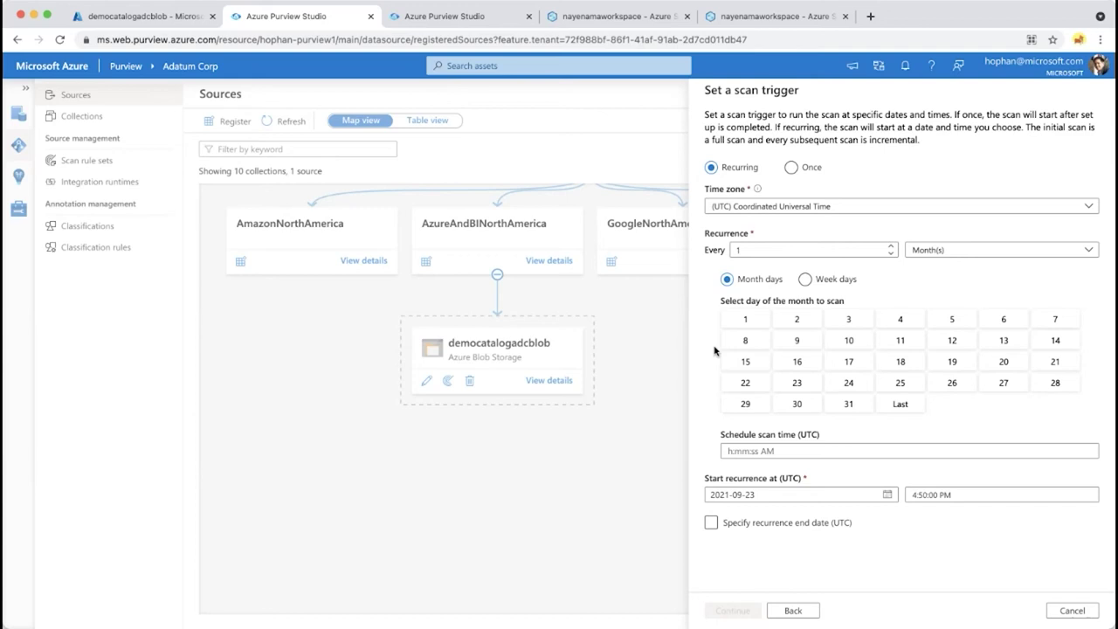
Step: Set the Init scan to run once, review it, then save and run it
left_click(793, 172)
left_click(733, 611)
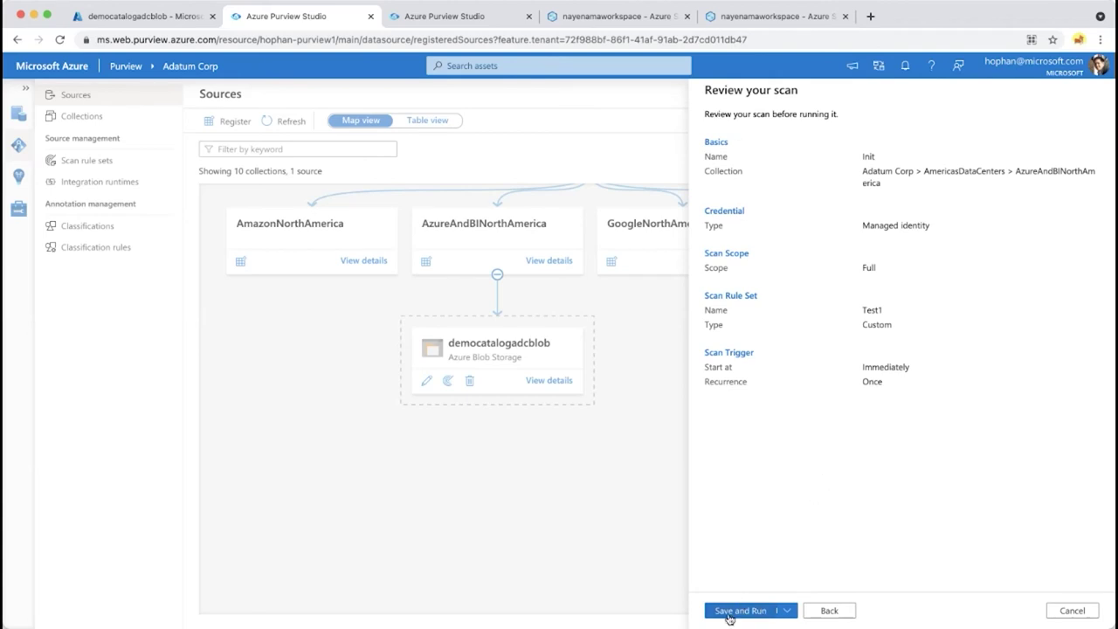
left_click(729, 611)
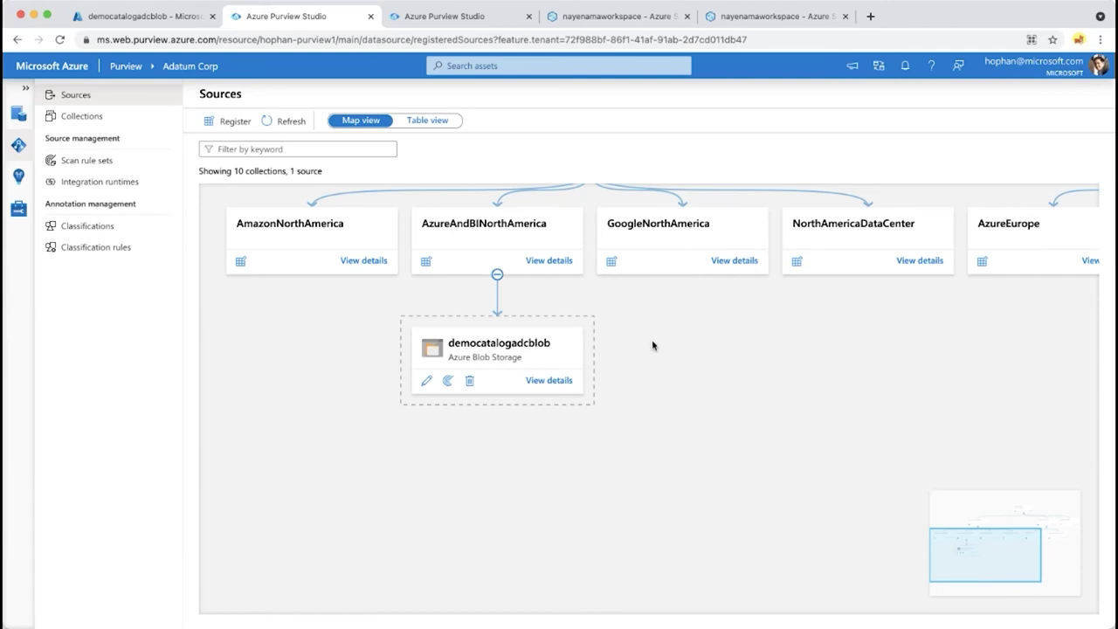
Step: Pan the sources map to the parent collection, then switch to the other Purview account
left_click_drag(553, 292, 531, 395)
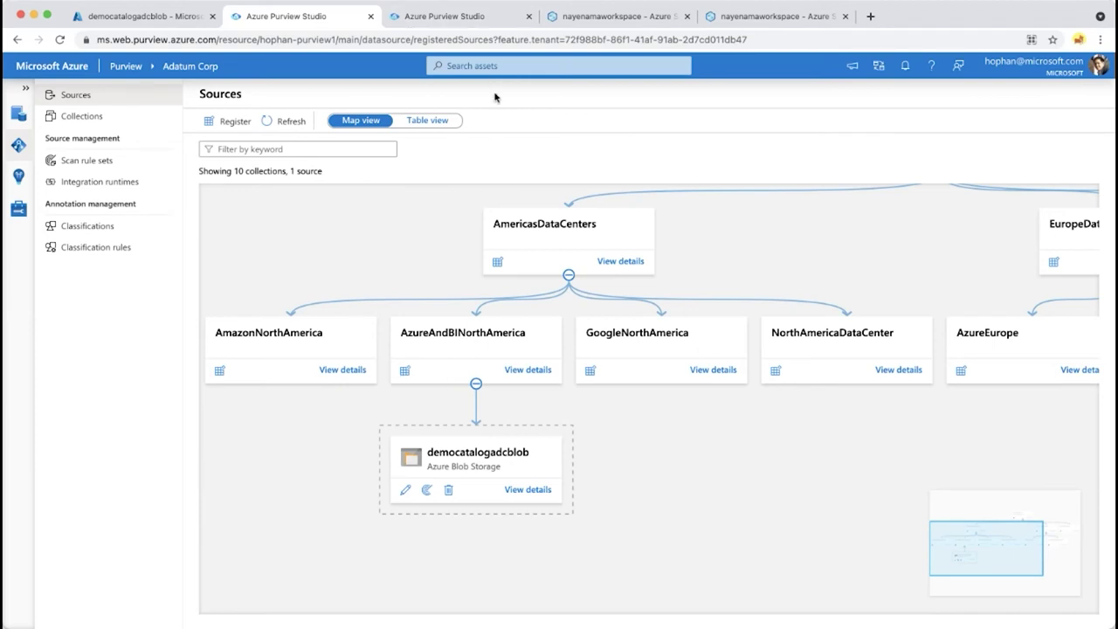
left_click(472, 23)
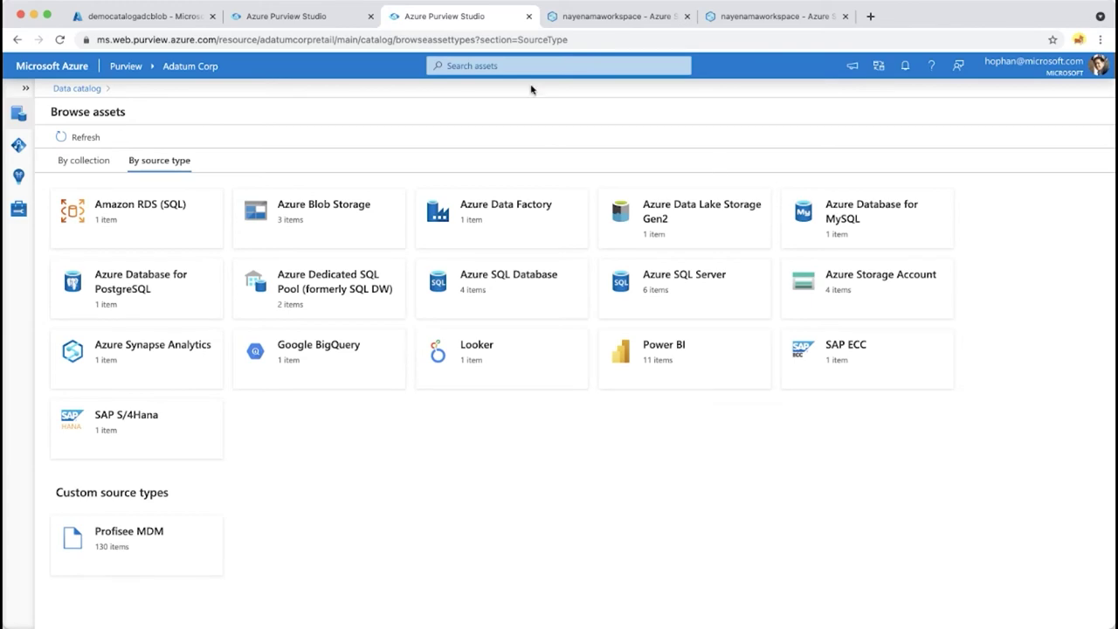
Step: Search the Adatum Corp catalog for 'Customer', returning 16534 matches
left_click(14, 114)
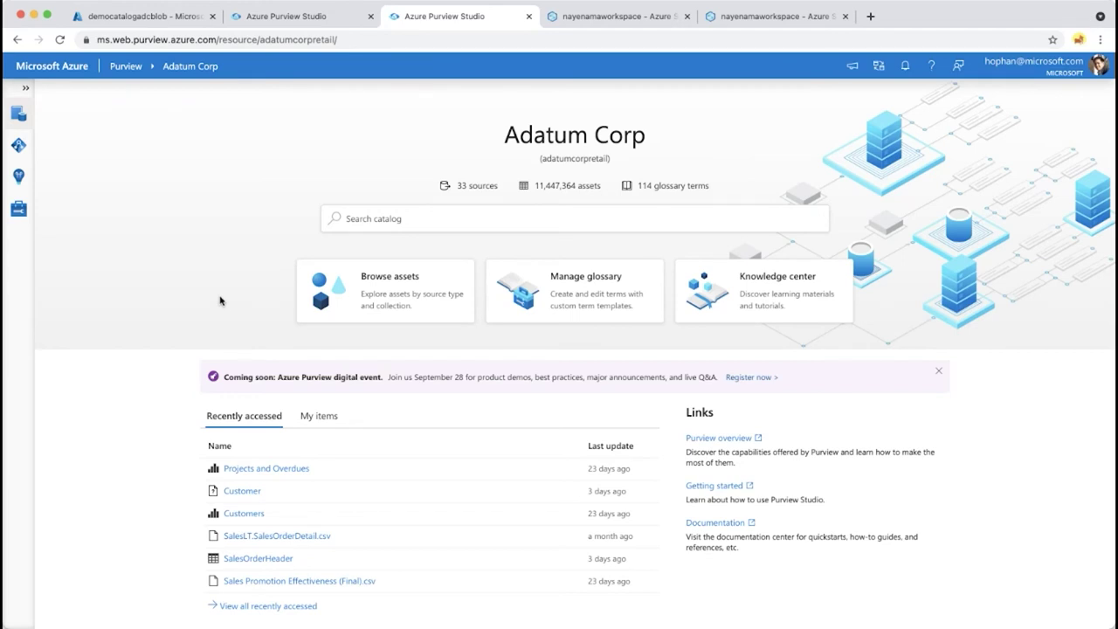
left_click(499, 213)
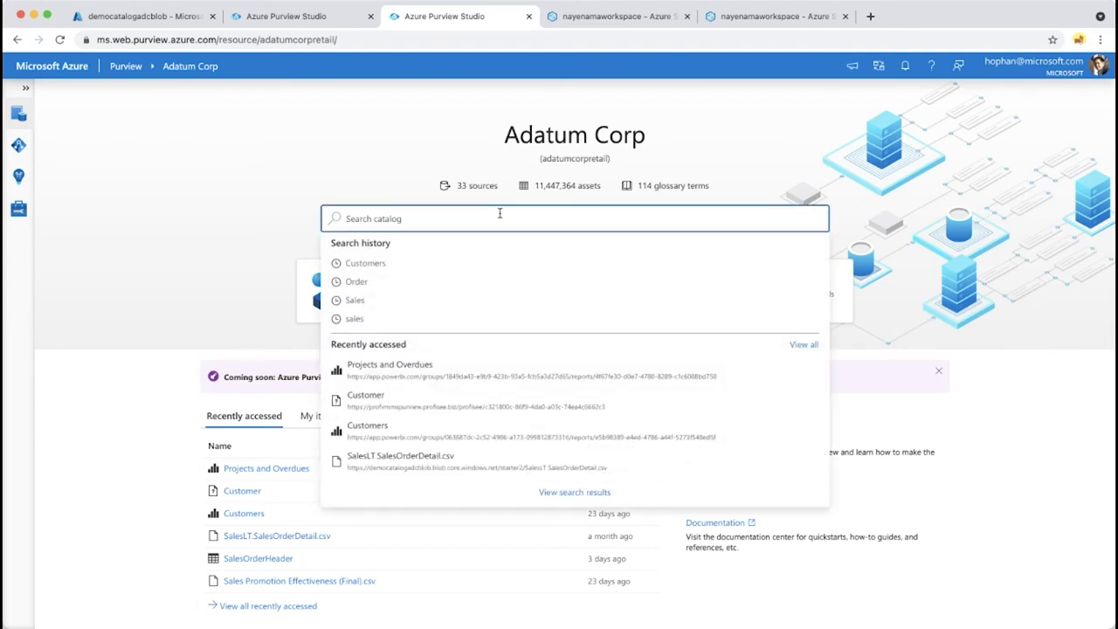
type("Customer")
key("Return")
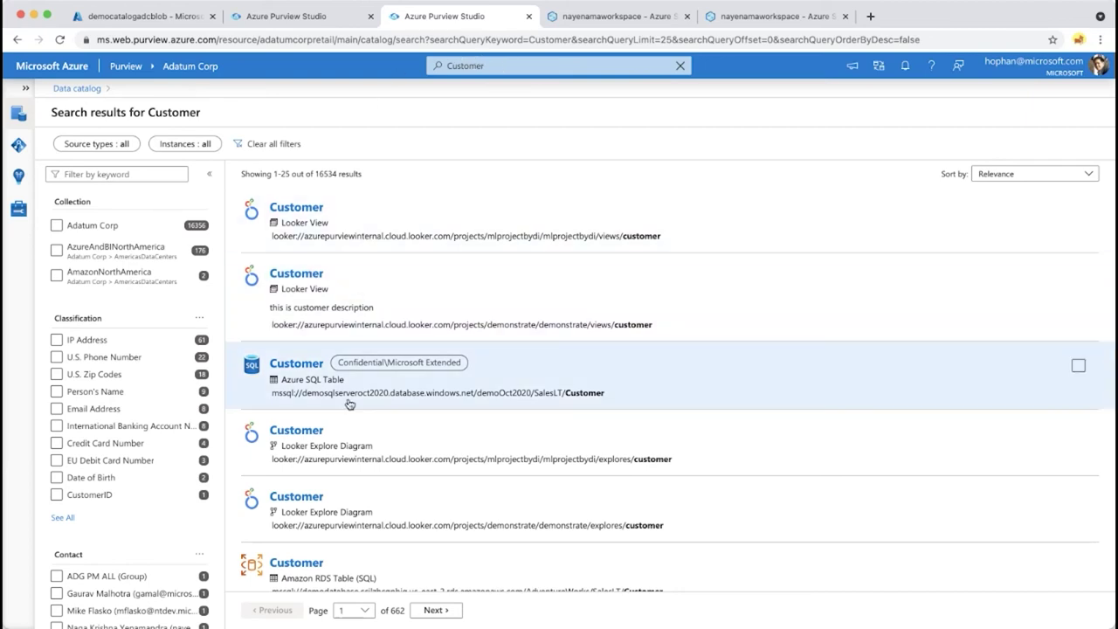
left_click(516, 66)
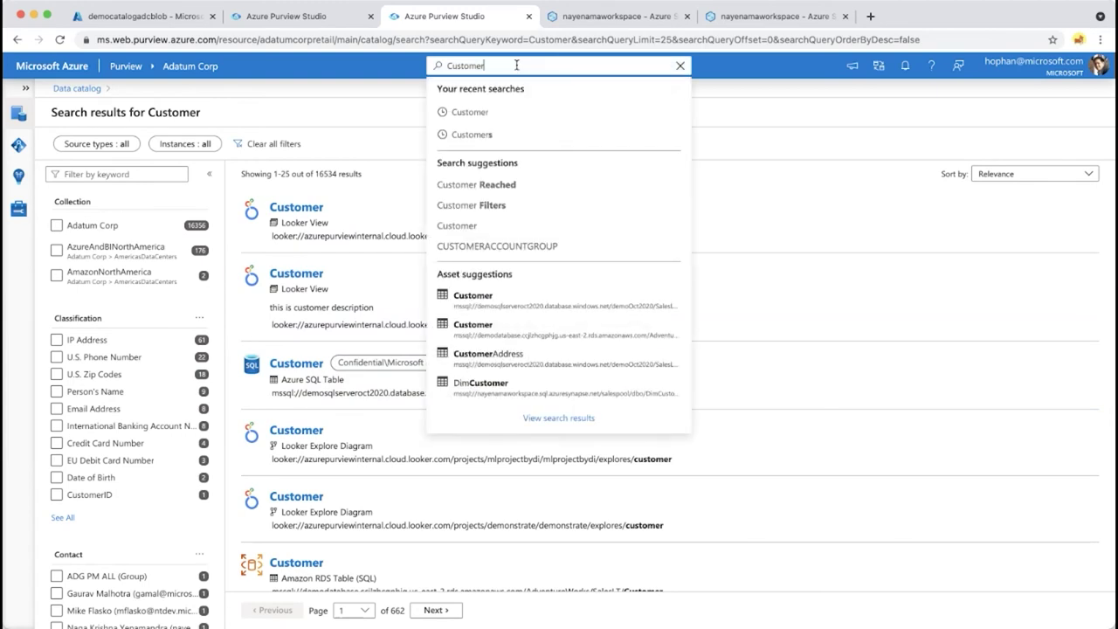
type("*")
key("Return")
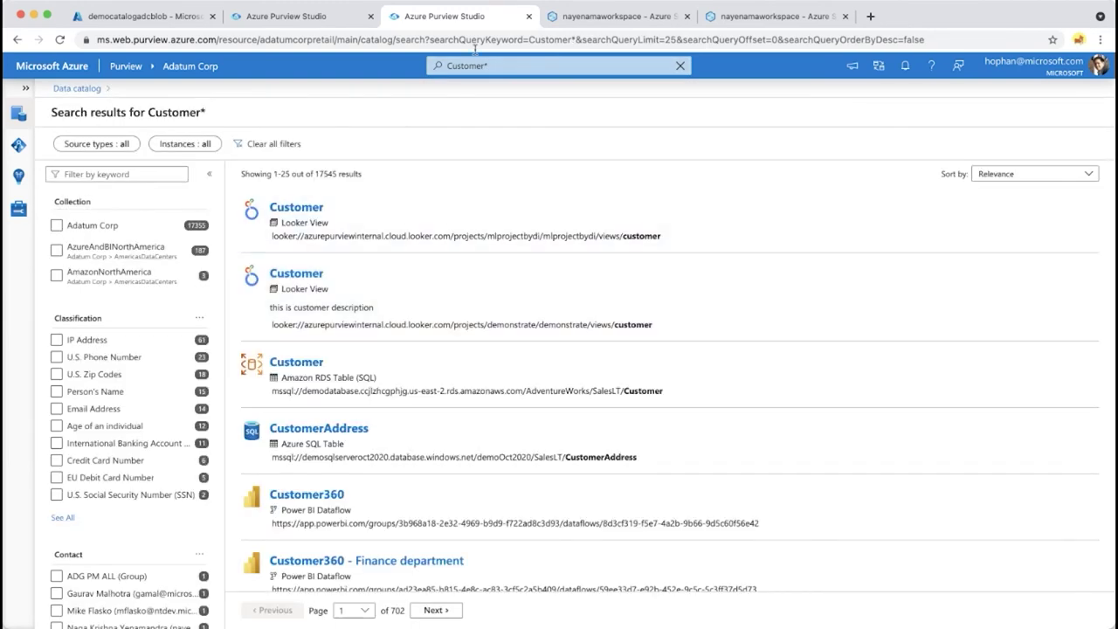
left_click(494, 66)
key("BackSpace")
key("Return")
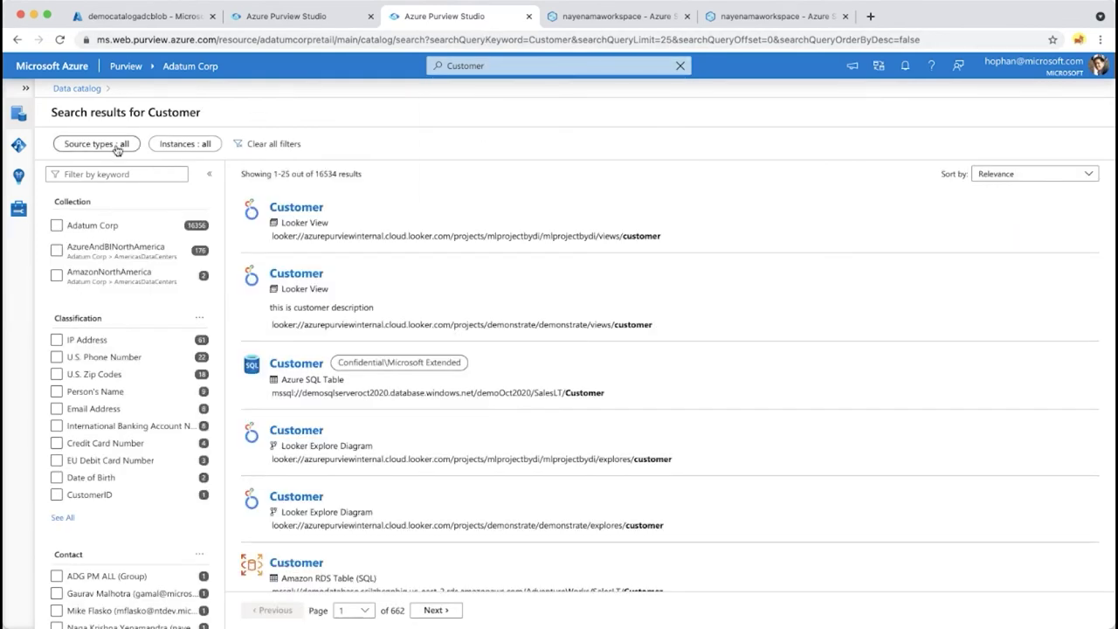
left_click(117, 145)
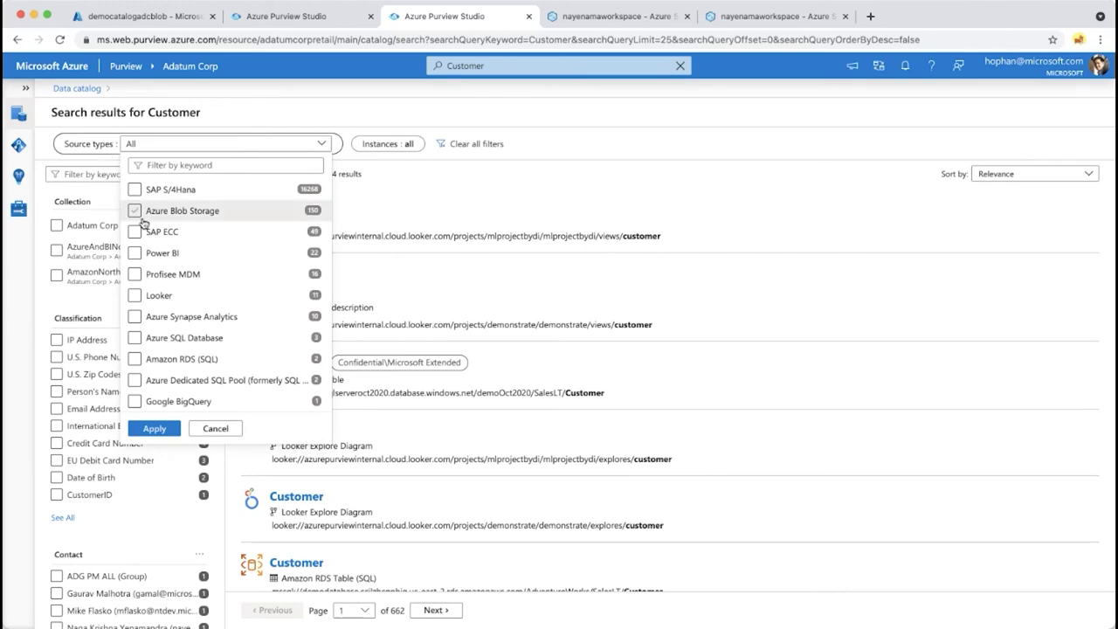
left_click(136, 293)
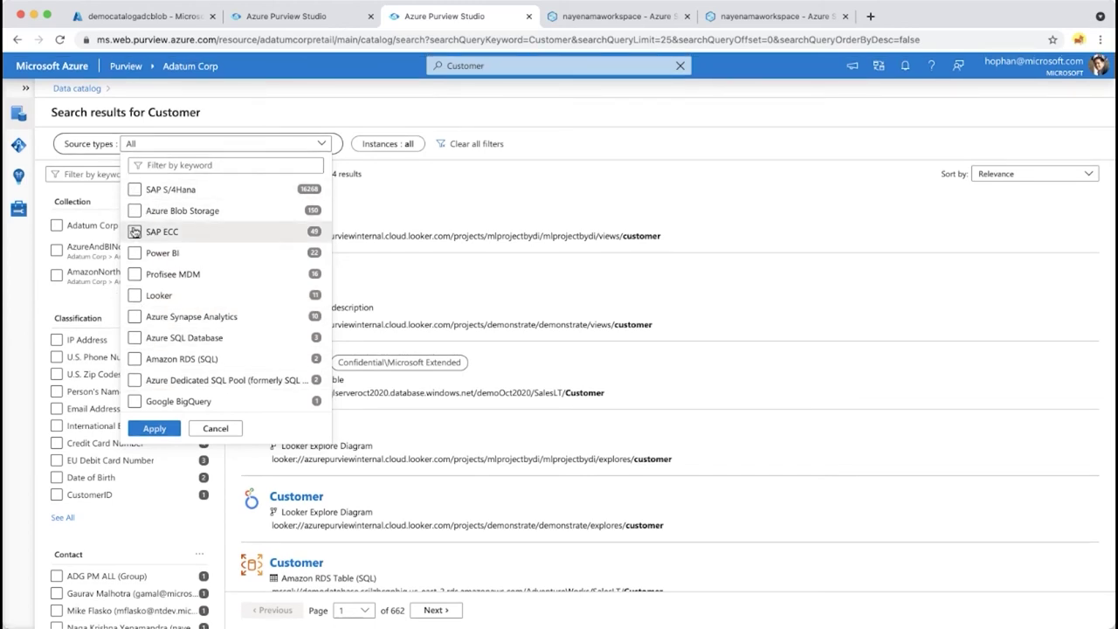
left_click(41, 194)
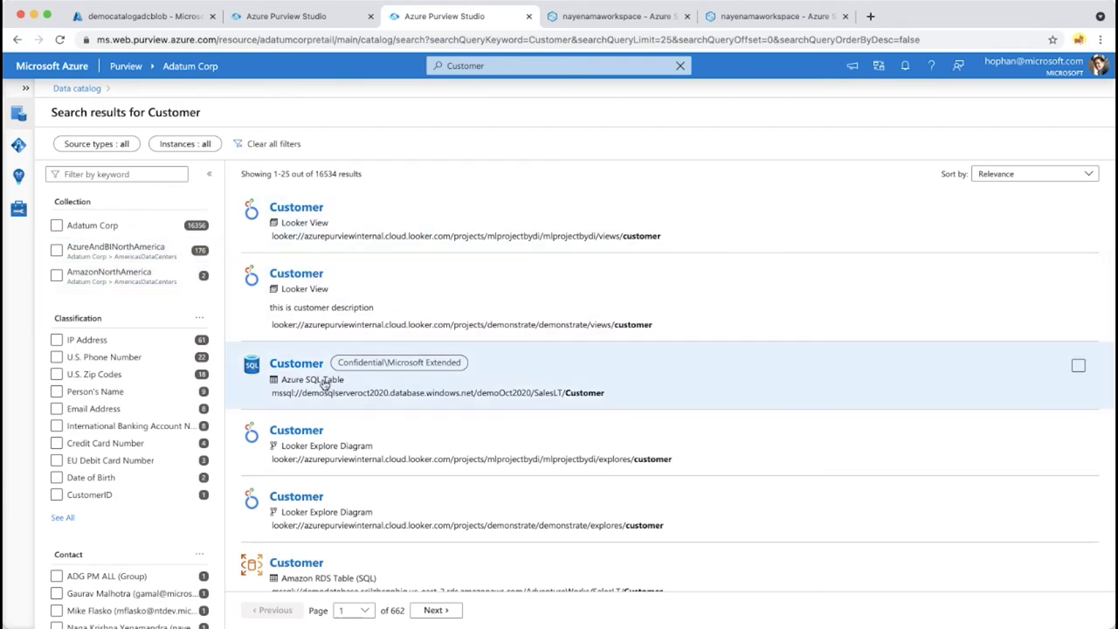
Step: Filter results to the AzureAndBINorthAmerica collection, briefly trying the Email Address classification filter
left_click(131, 249)
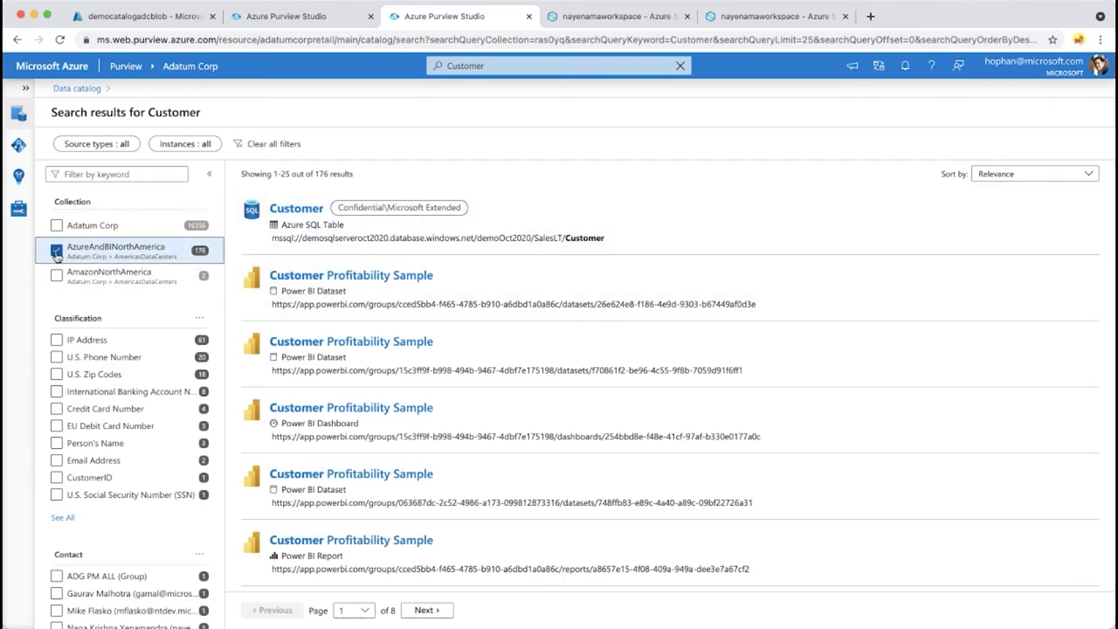
scroll(114, 349, "down", 3)
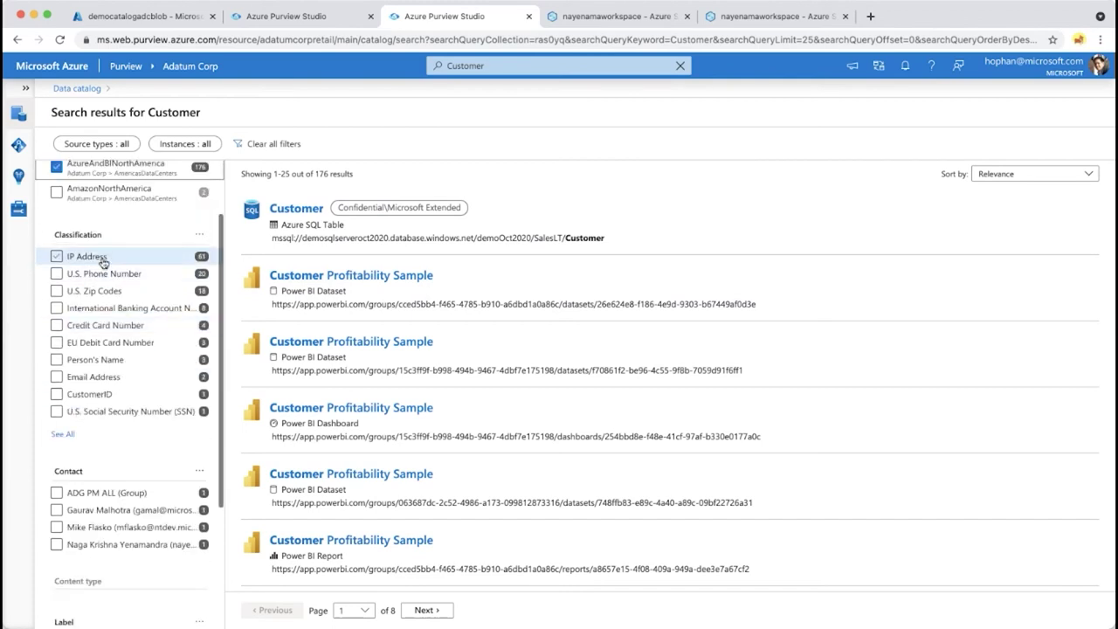
left_click(56, 377)
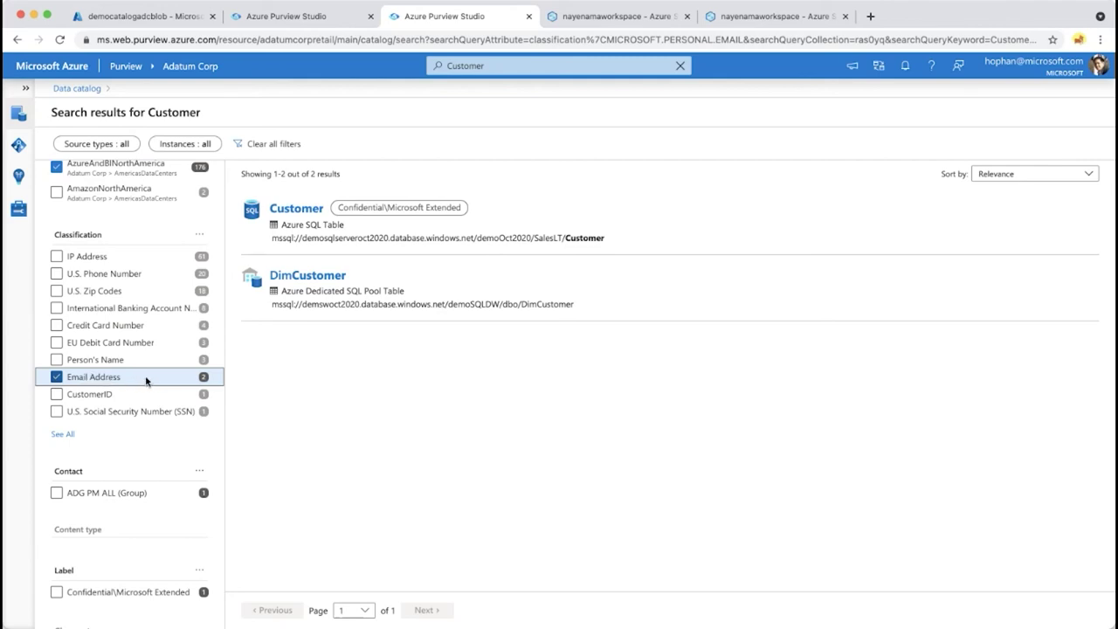
left_click(57, 376)
scroll(87, 350, "down", 3)
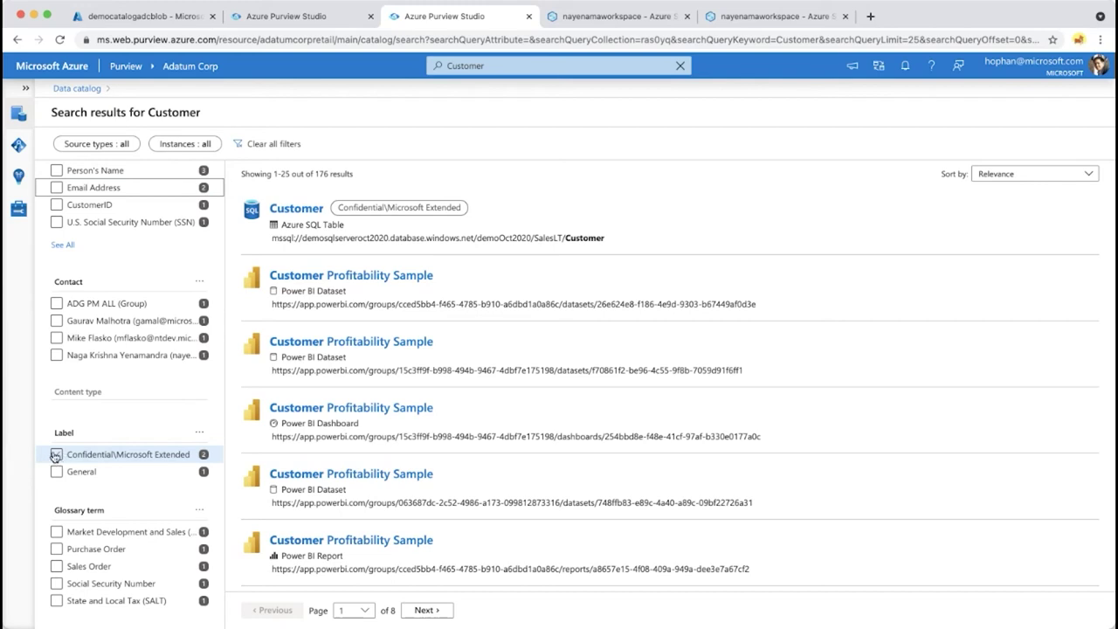
left_click(55, 455)
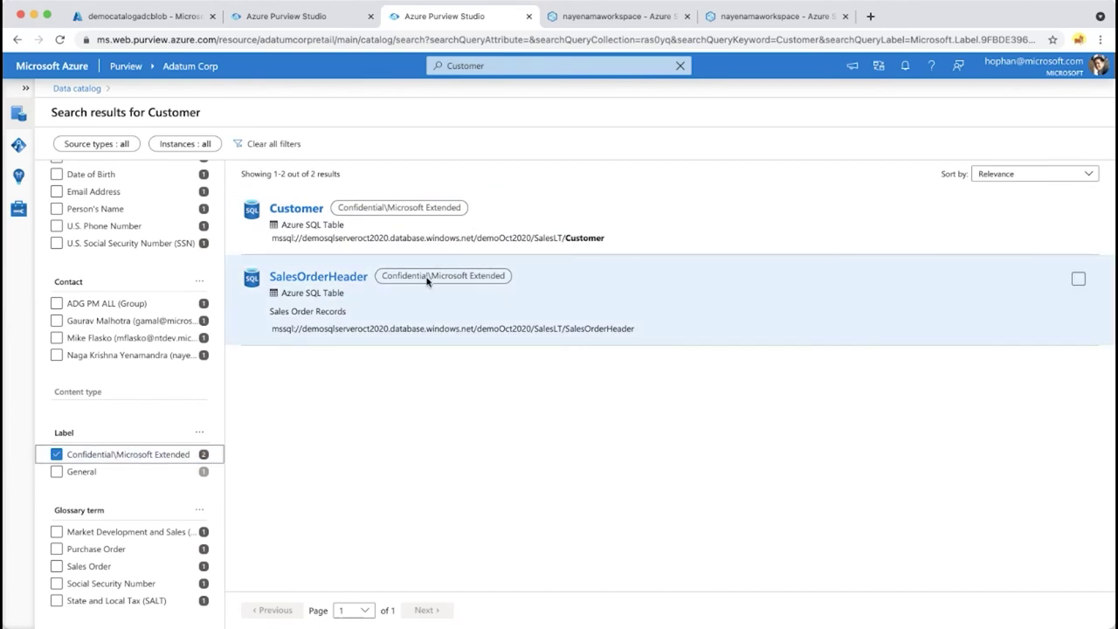
left_click(56, 454)
left_click(91, 536)
scroll(105, 568, "down", 5)
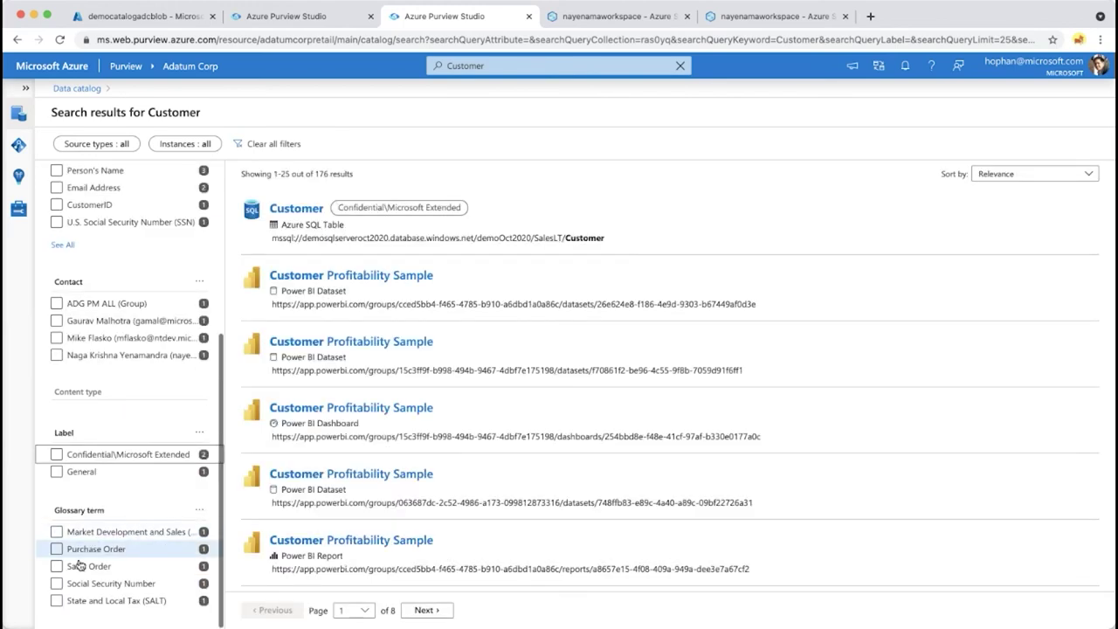
left_click(113, 567)
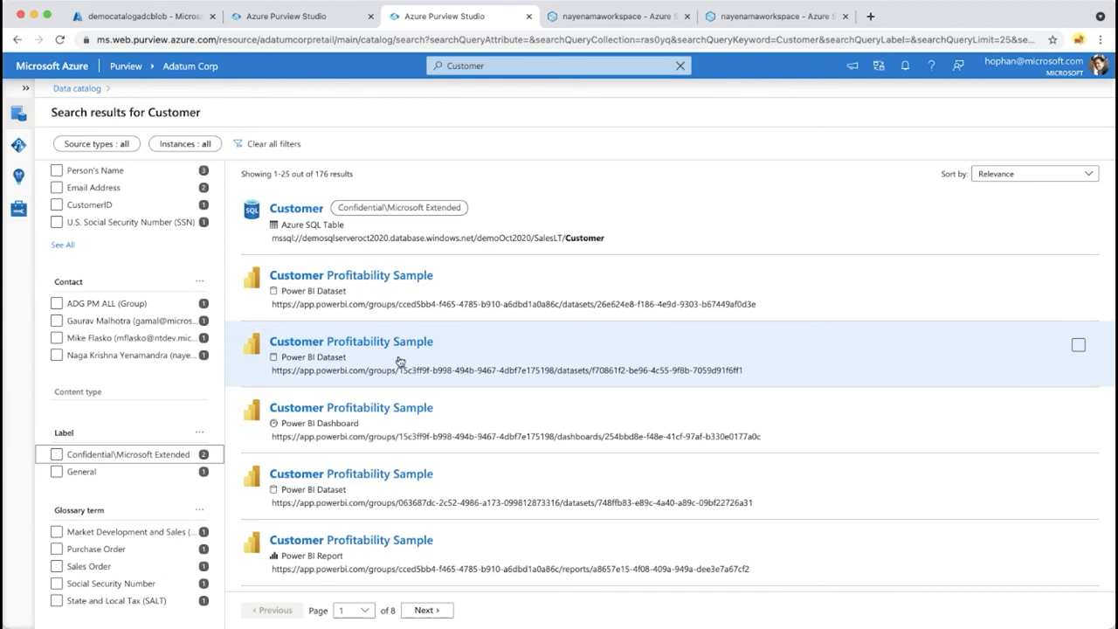
scroll(320, 379, "down", 5)
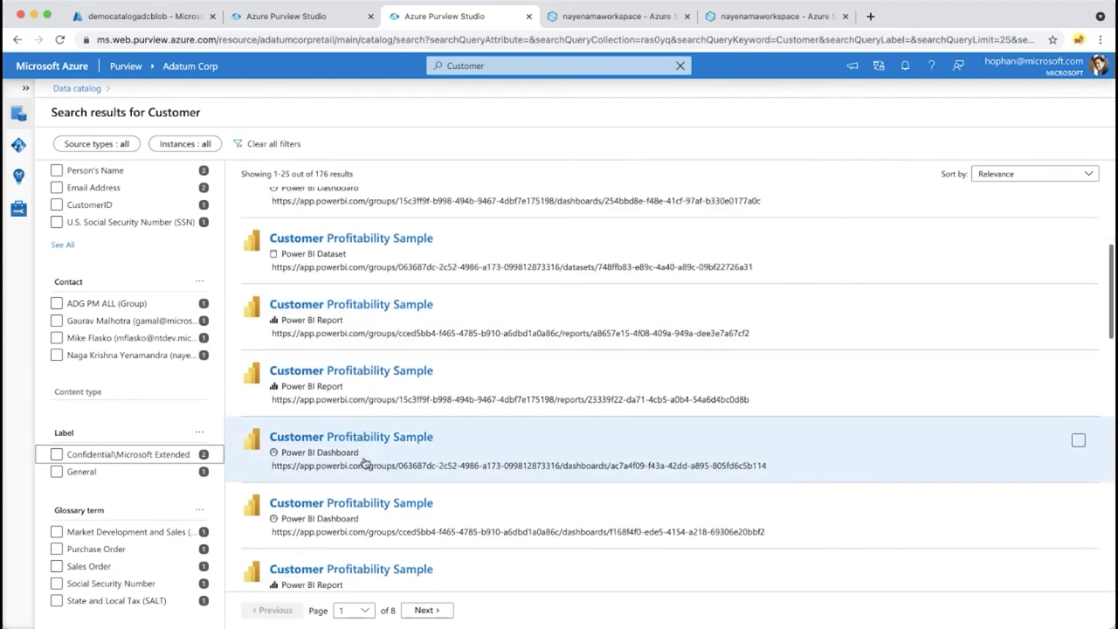
left_click(55, 566)
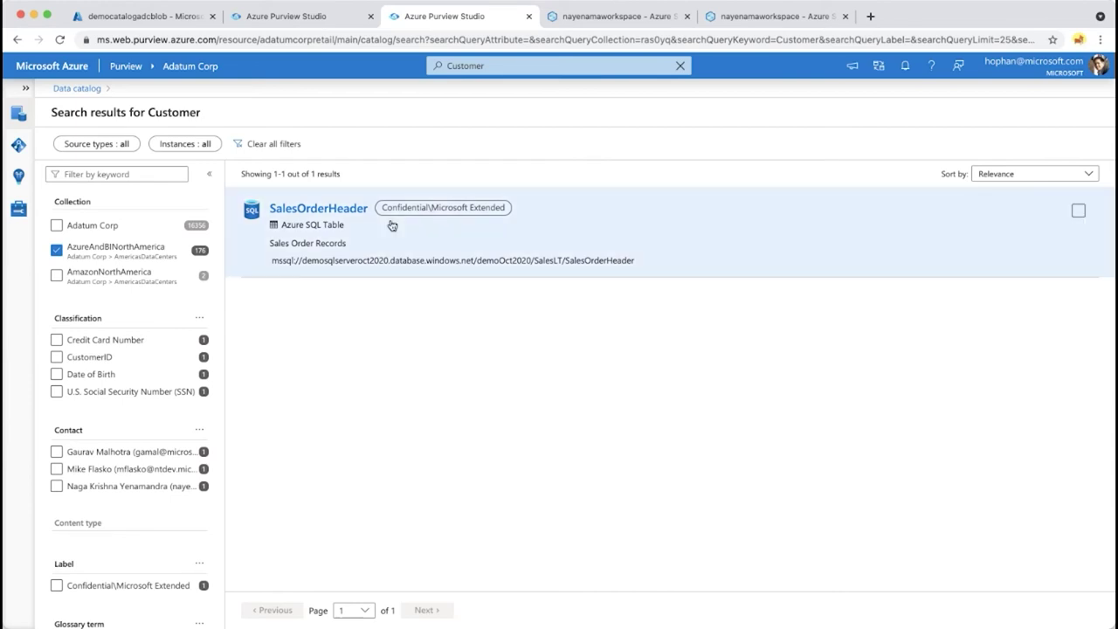
scroll(182, 472, "down", 3)
left_click(55, 567)
left_click(55, 567)
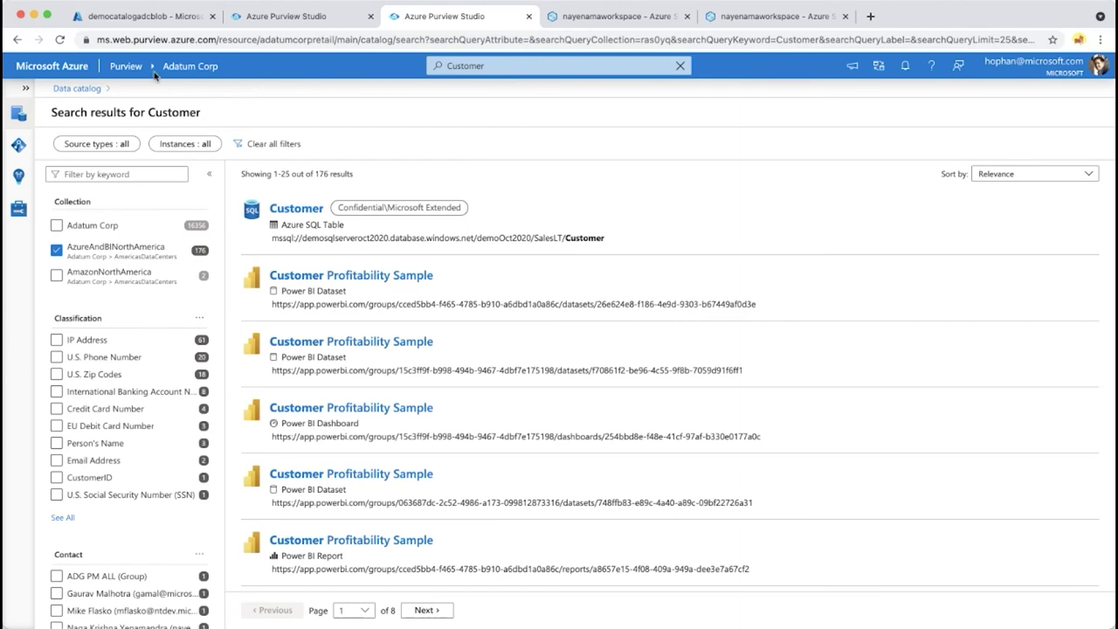
Step: Browse catalog assets by source type, choose Power BI, and open the ABB workspace
left_click(20, 113)
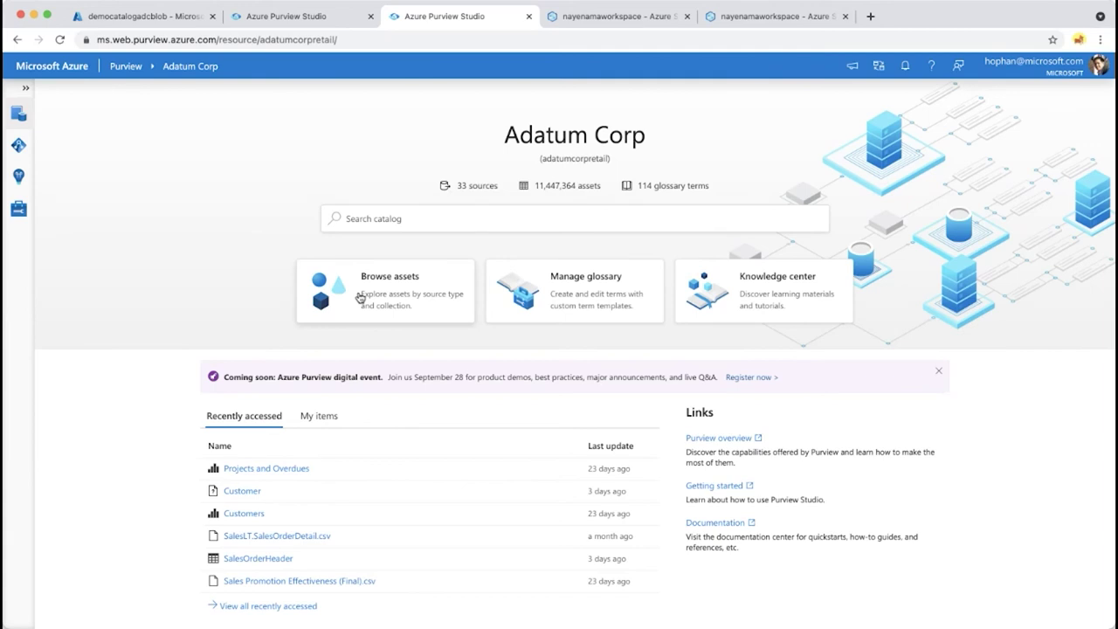
left_click(387, 290)
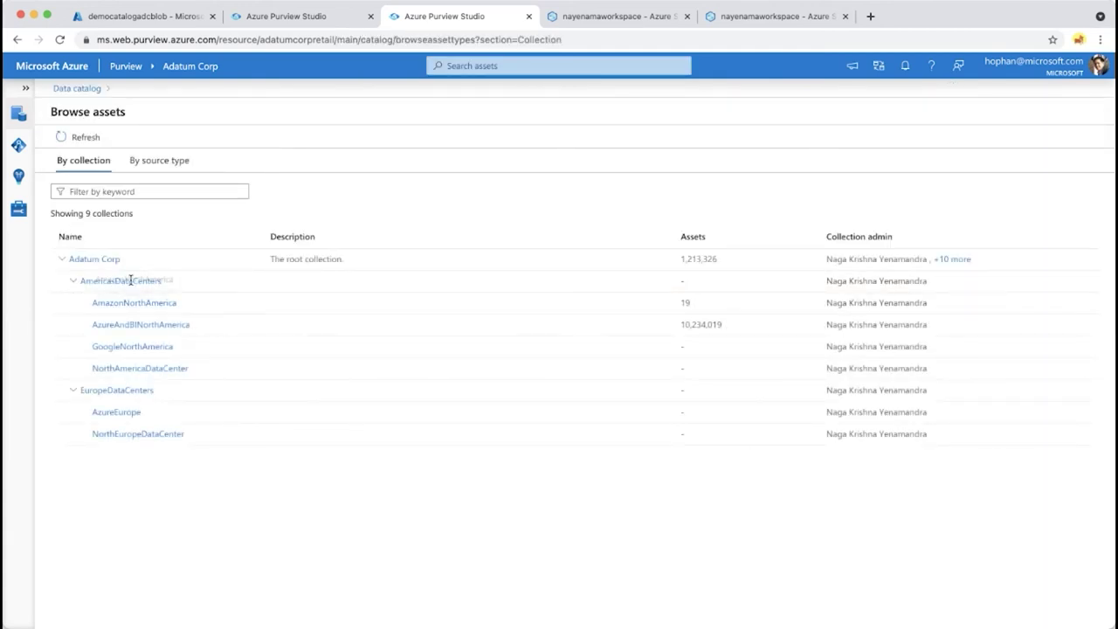
left_click(158, 161)
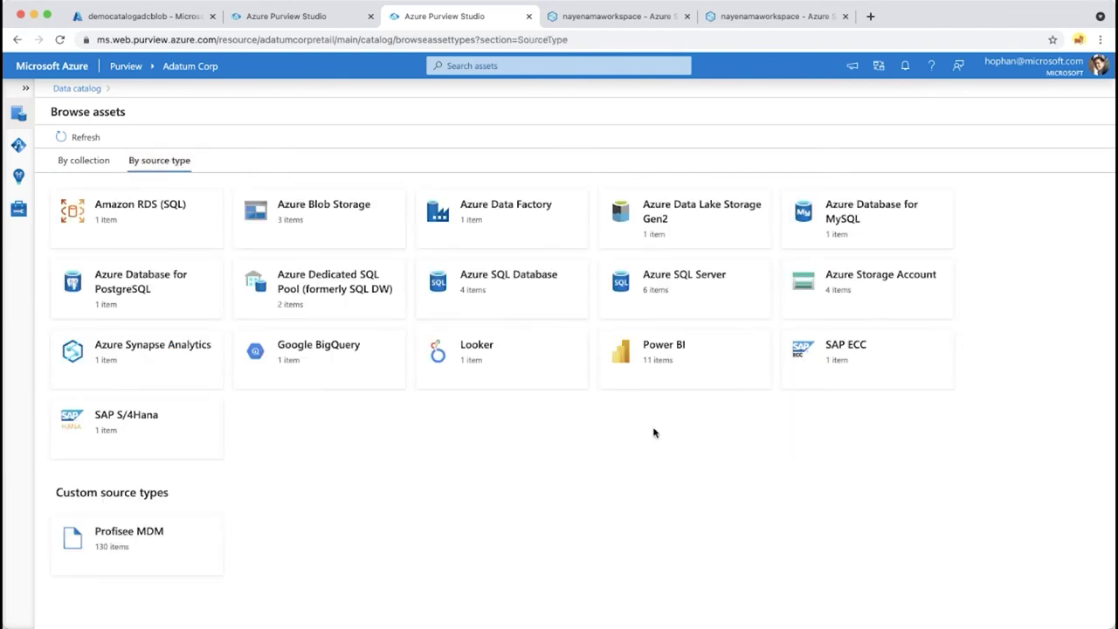
left_click(673, 367)
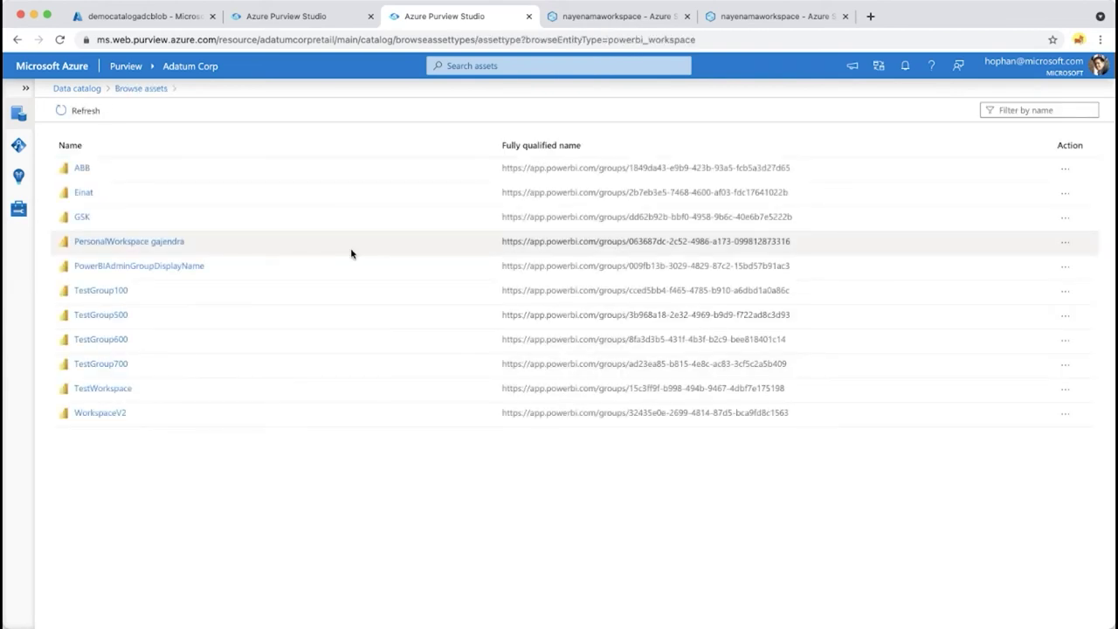
left_click(81, 168)
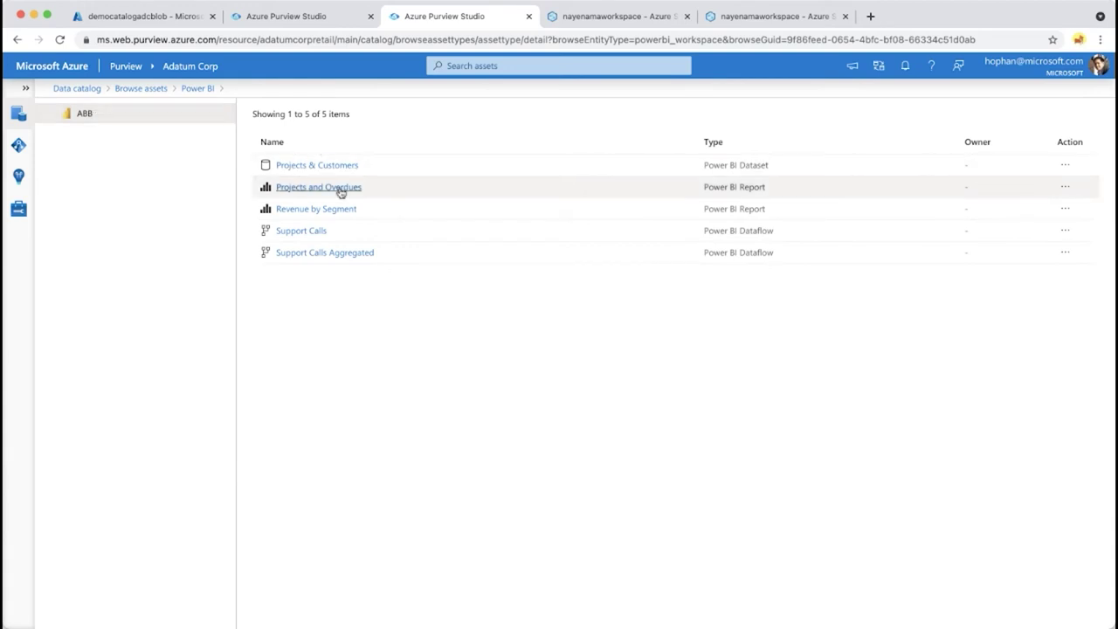
Step: Open the Projects and Overdues report and copy its fully qualified name
left_click(287, 187)
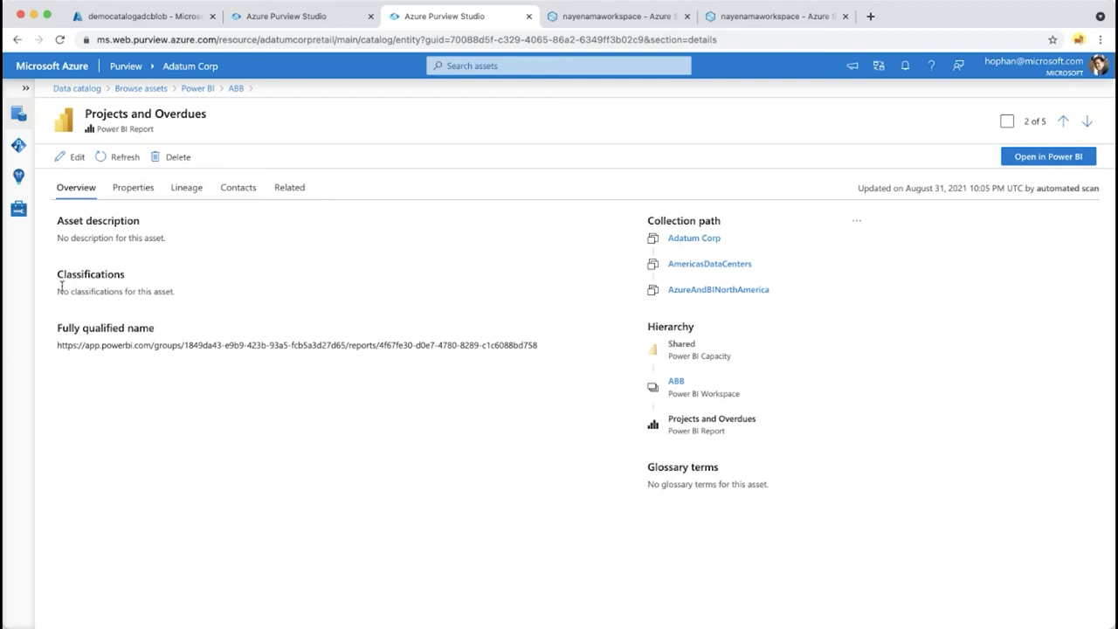
left_click_drag(57, 219, 150, 375)
left_click(372, 384)
left_click(547, 346)
Step: Assign the Sales Order glossary term to the report and save it
left_click(75, 159)
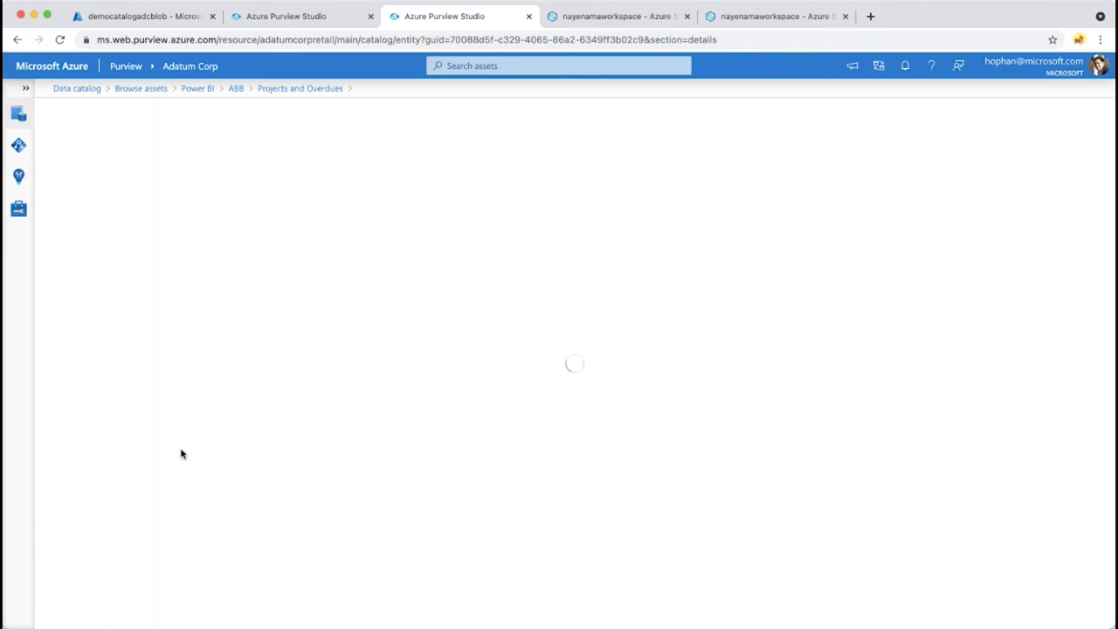
left_click(284, 303)
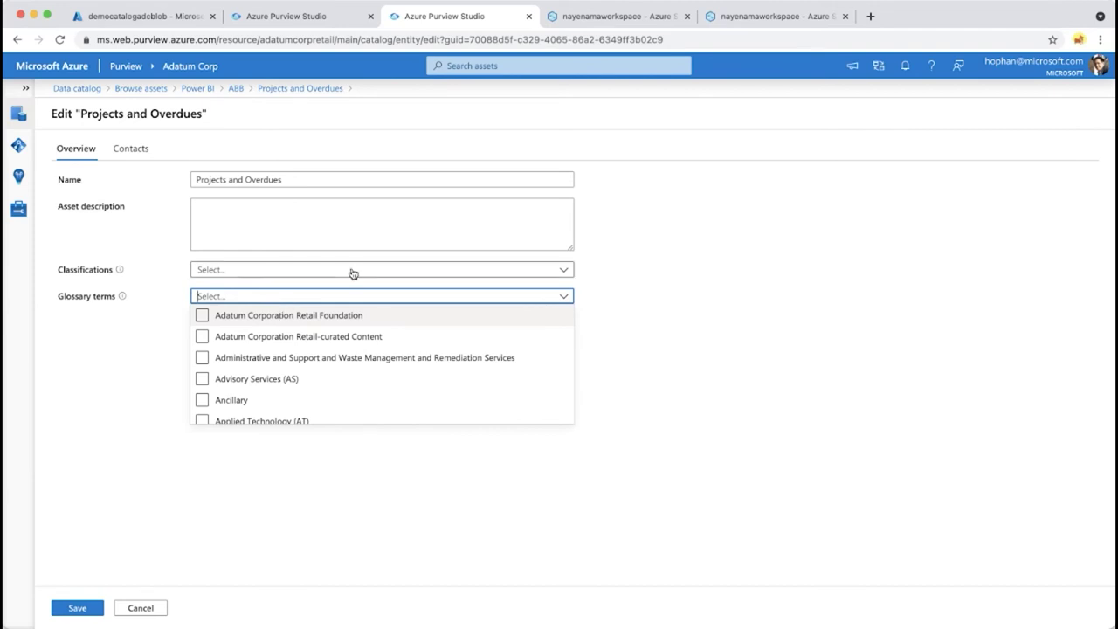
type("Sales")
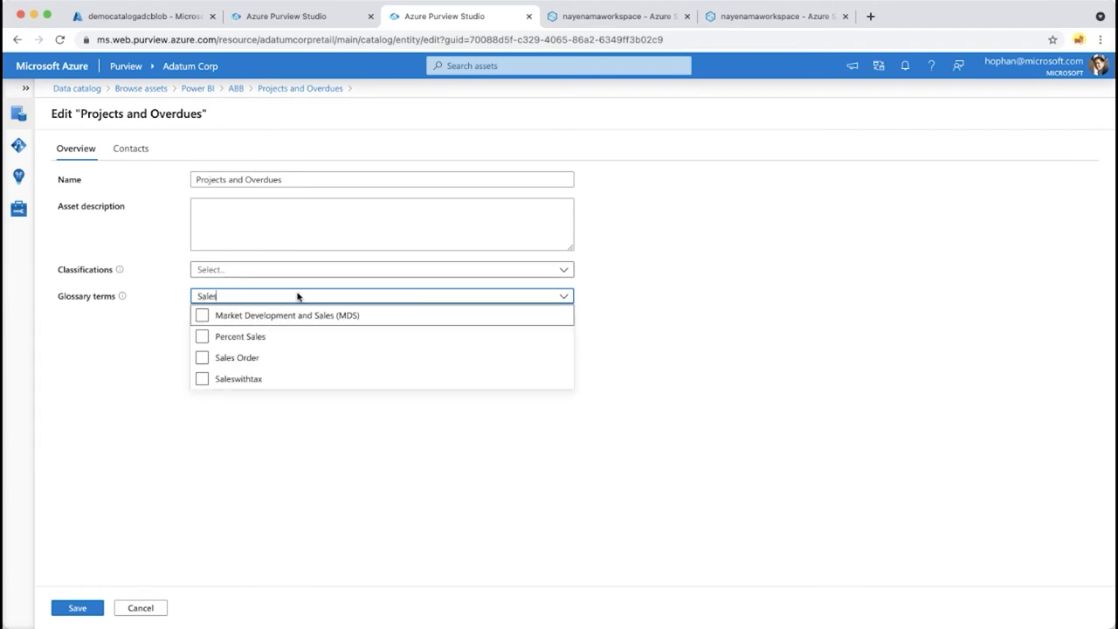
left_click(202, 357)
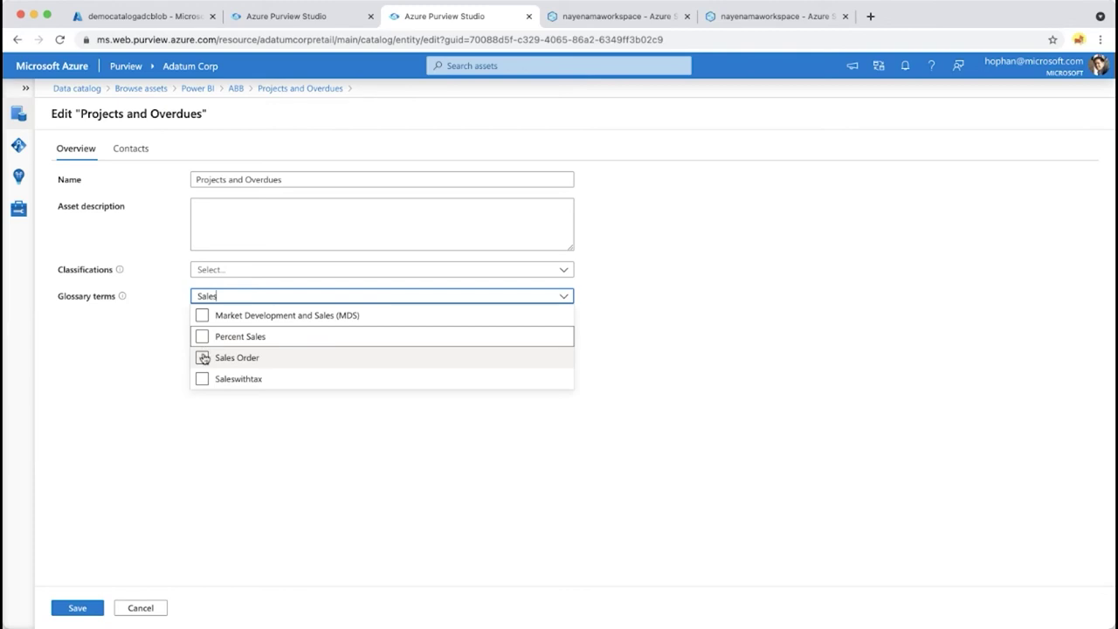
left_click(130, 479)
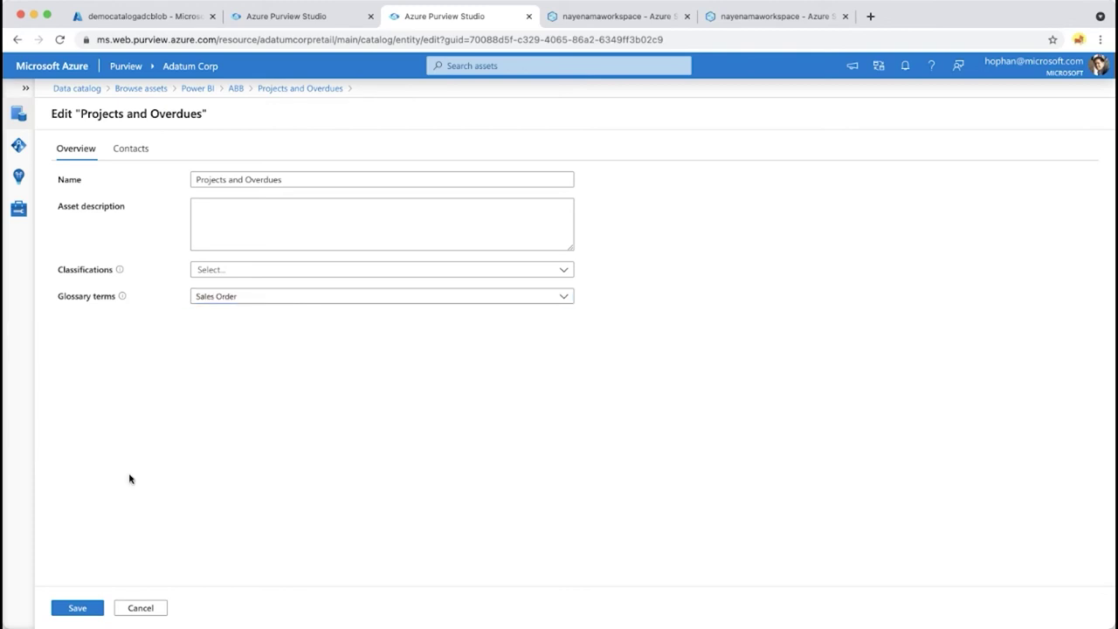
left_click(77, 608)
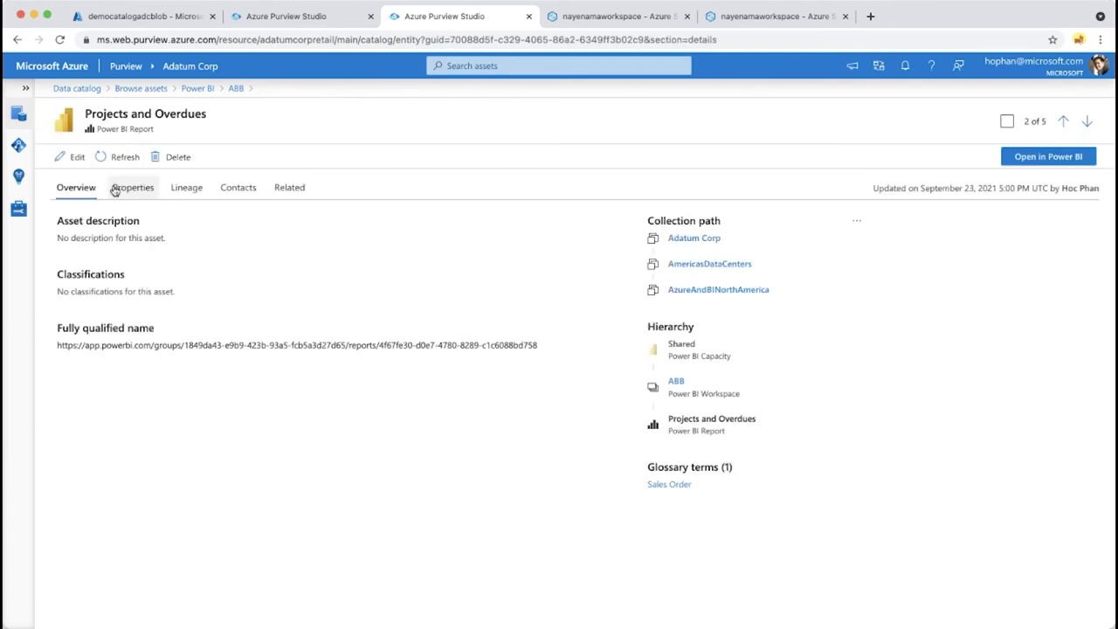
left_click(197, 192)
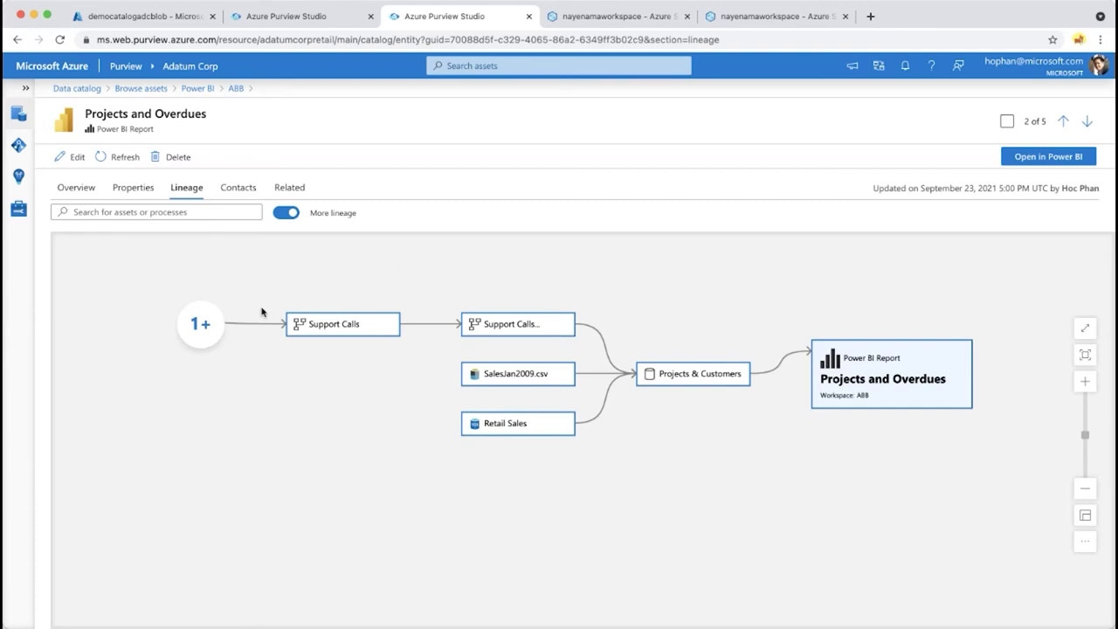
left_click_drag(404, 389, 402, 358)
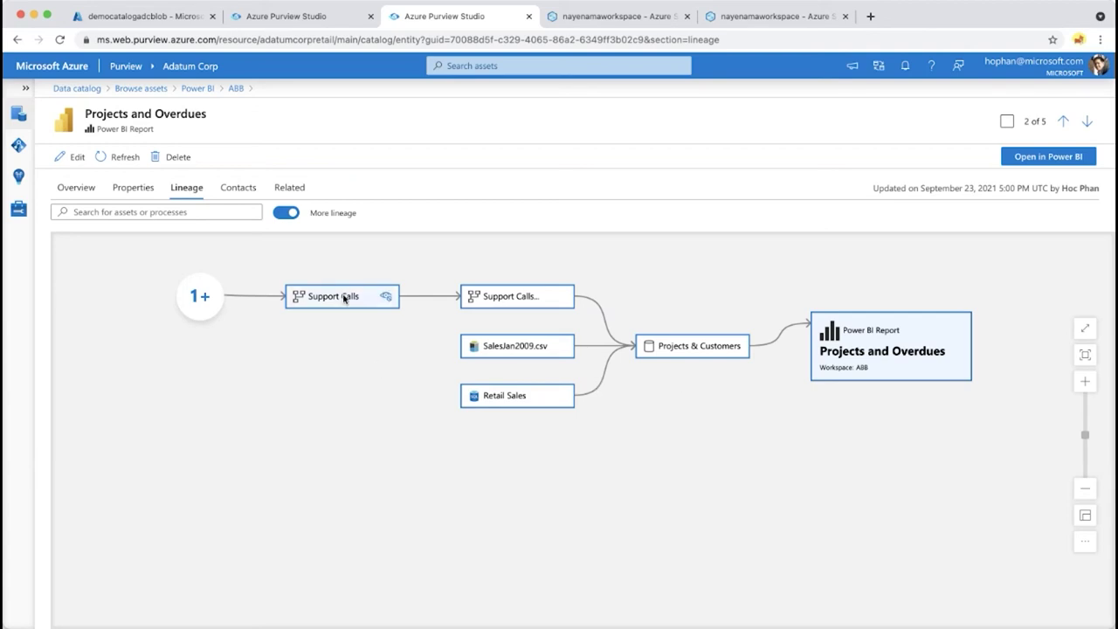
mouse_move(378, 299)
mouse_move(339, 298)
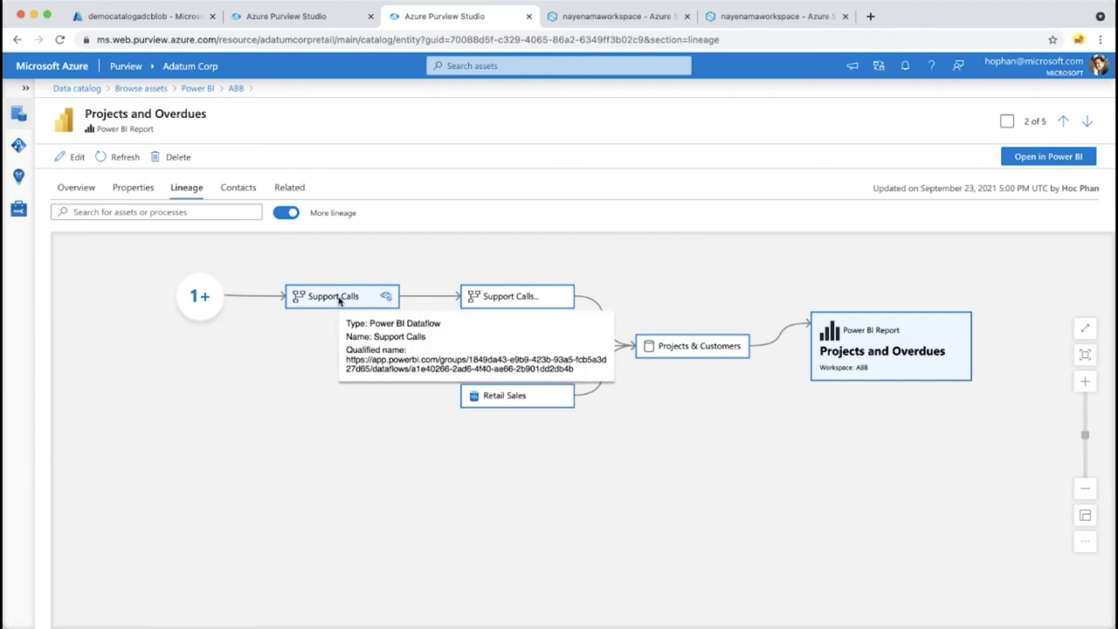
mouse_move(524, 301)
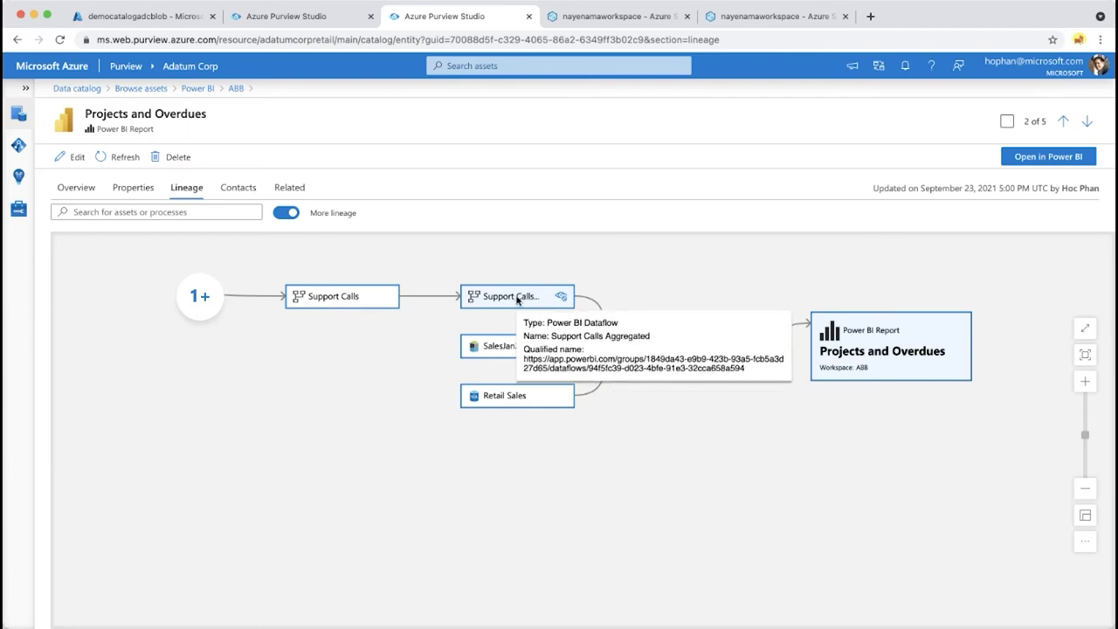
mouse_move(521, 348)
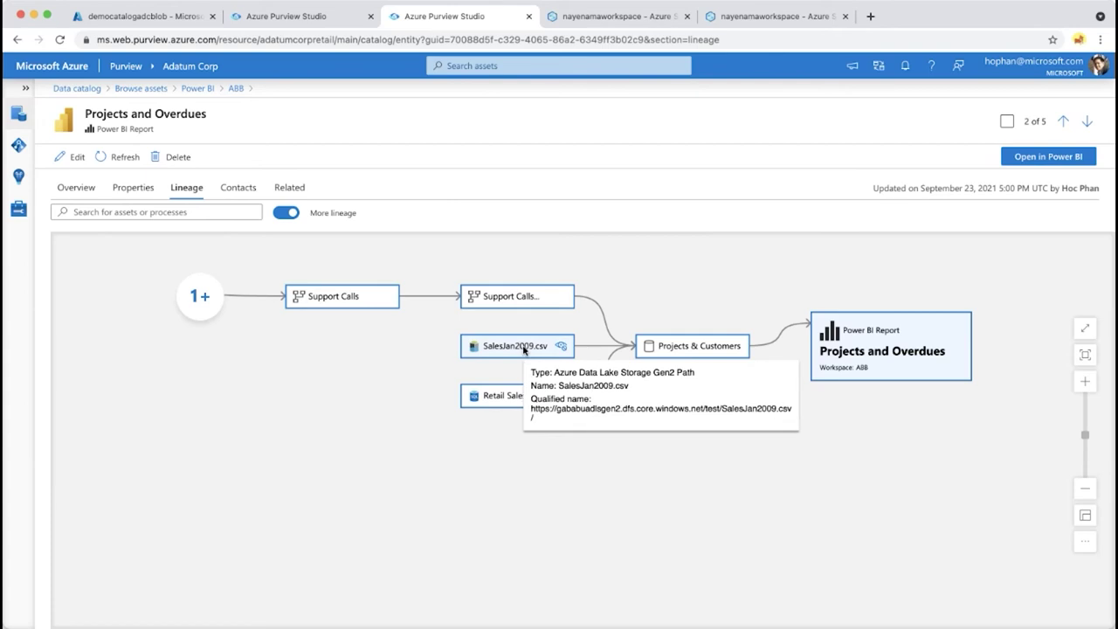
mouse_move(518, 399)
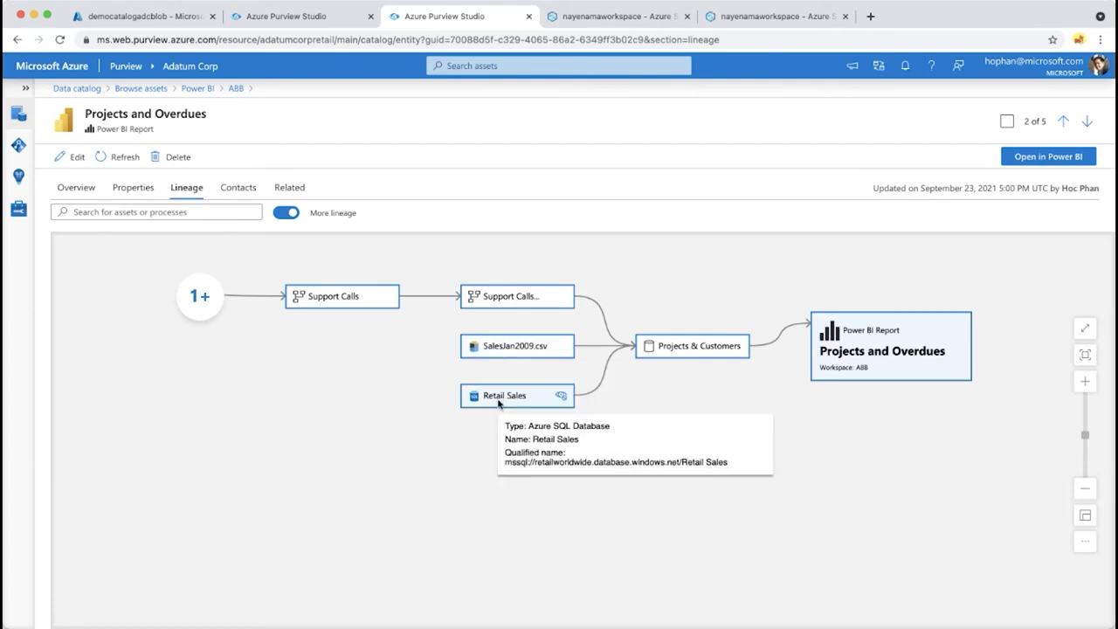
mouse_move(689, 350)
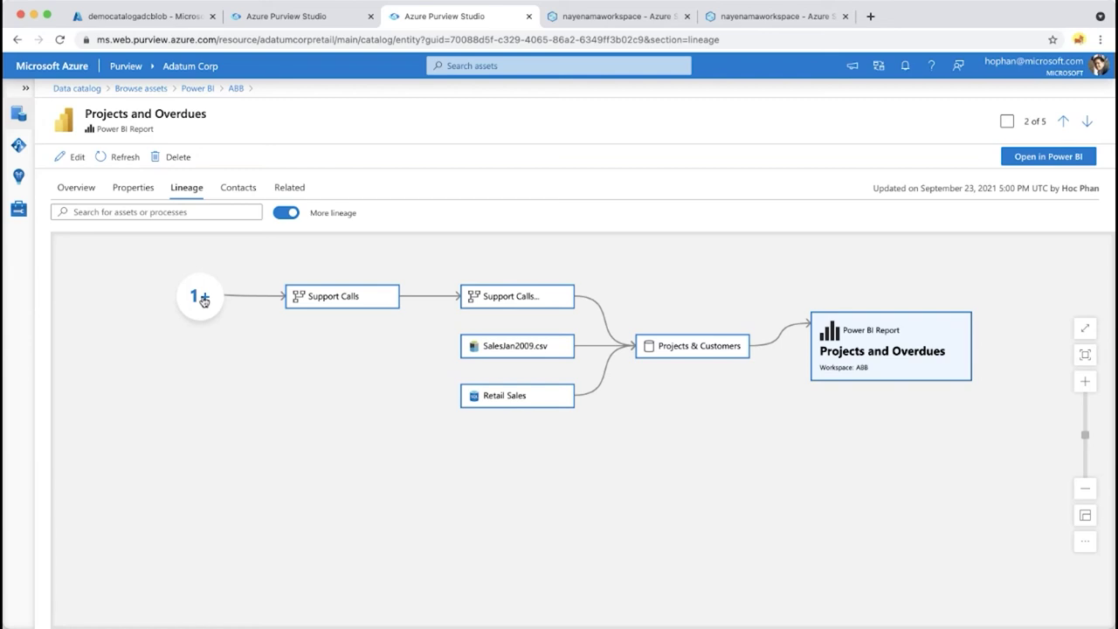
Step: Add the Sales Promotion Effectiveness blob upstream of Support Calls and move its node left
left_click(203, 300)
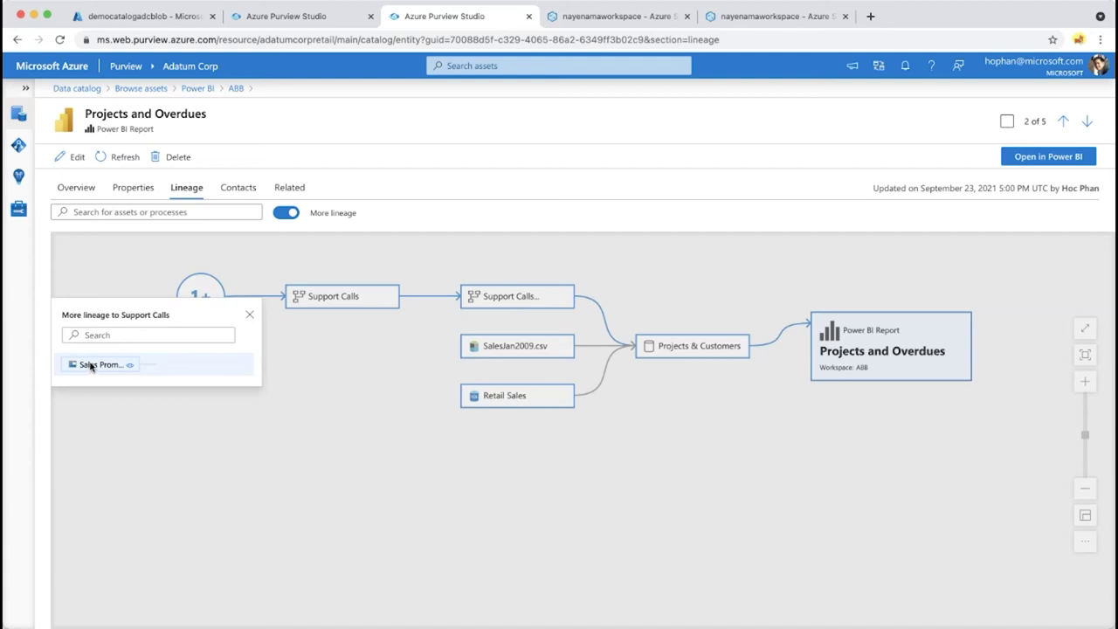
left_click(96, 366)
left_click(130, 367)
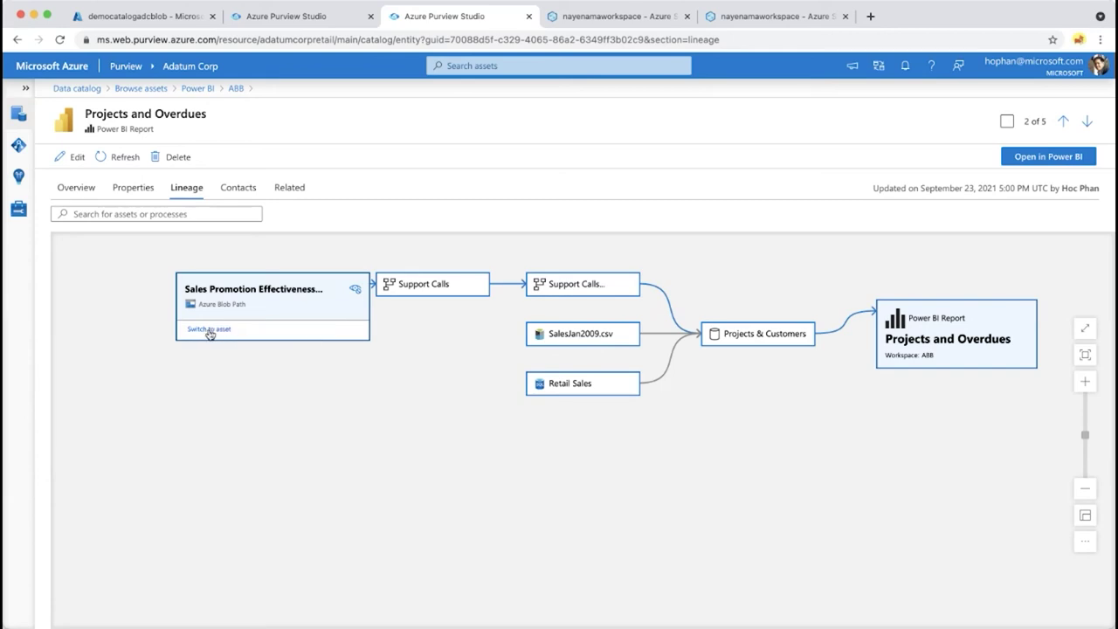
left_click_drag(295, 294, 204, 282)
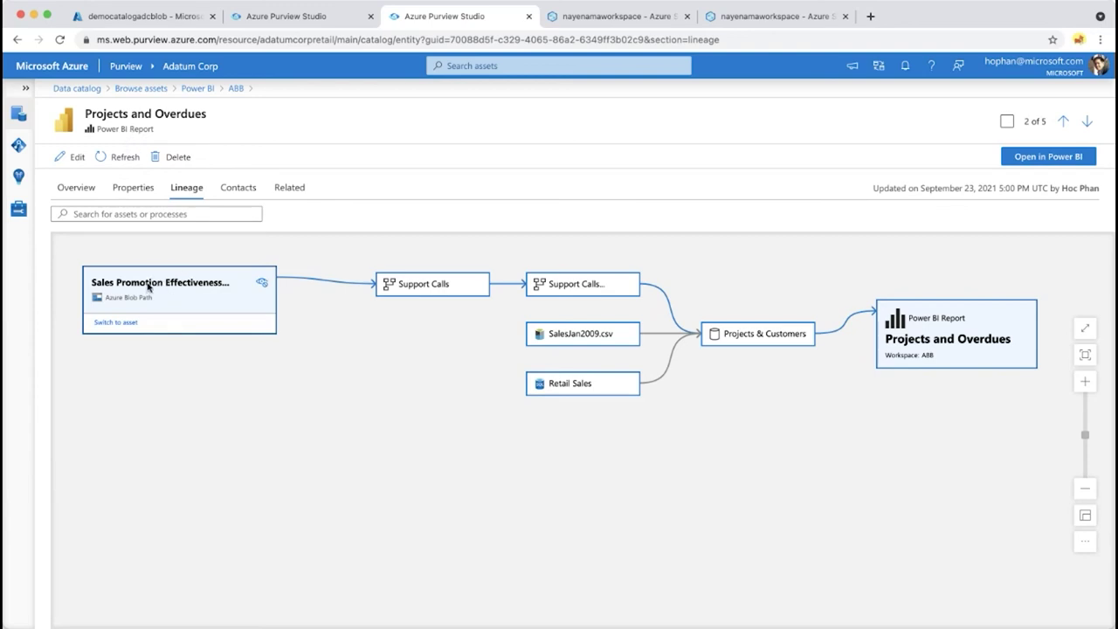
Step: Make Sales Promotion Effectiveness (Final).csv the main asset and show its overview
left_click(104, 324)
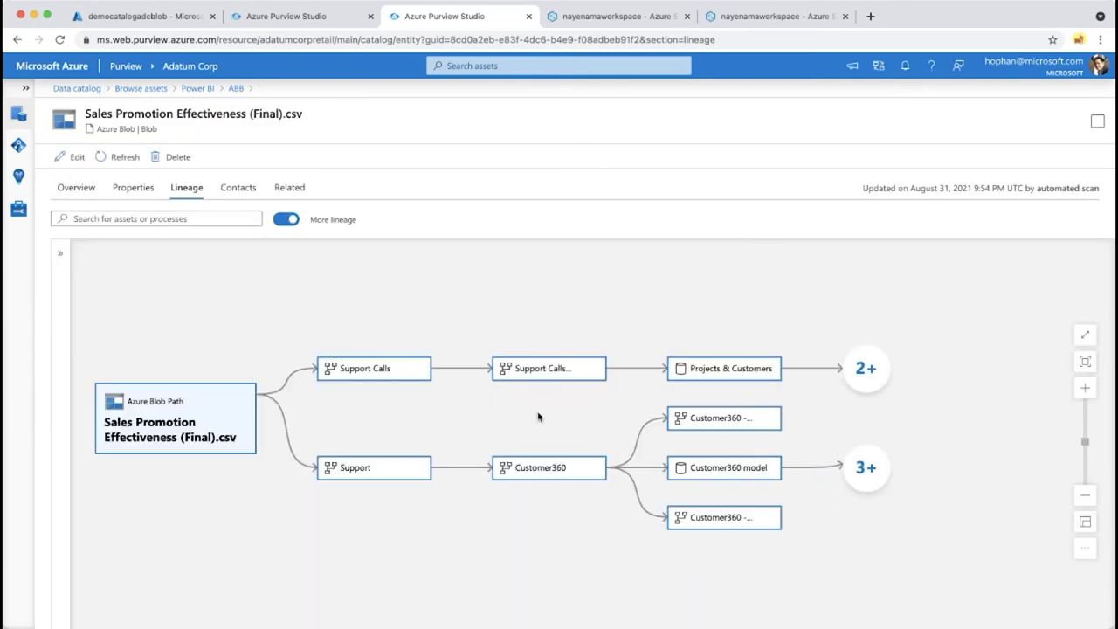
left_click_drag(538, 417, 611, 332)
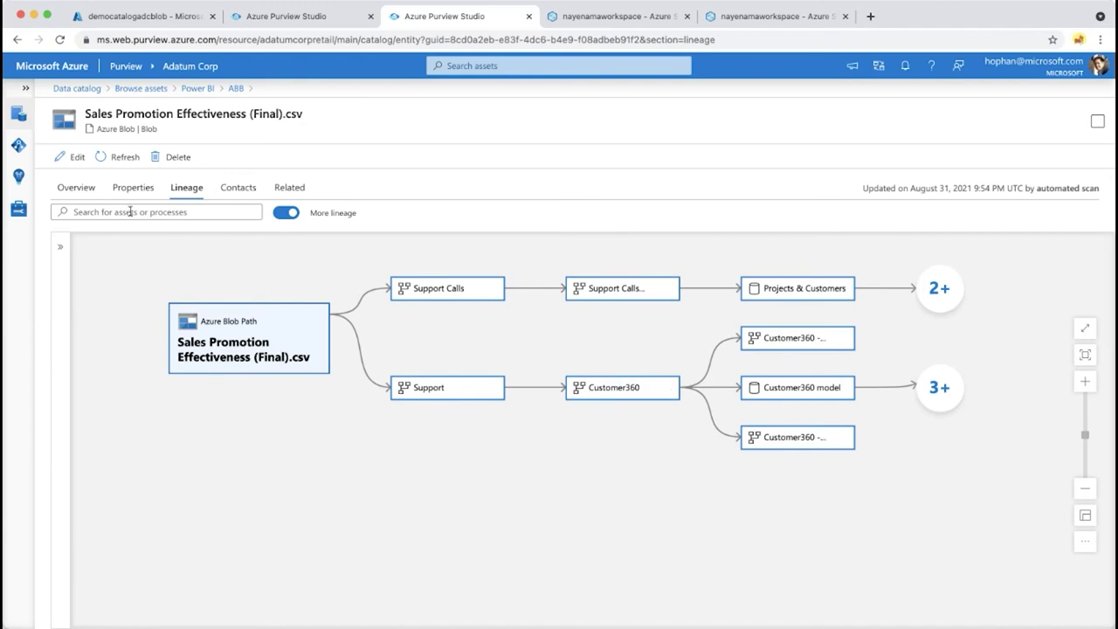
left_click(86, 198)
Step: Copy the csv file's fully qualified name and review its properties and lineage
left_click_drag(285, 115, 321, 117)
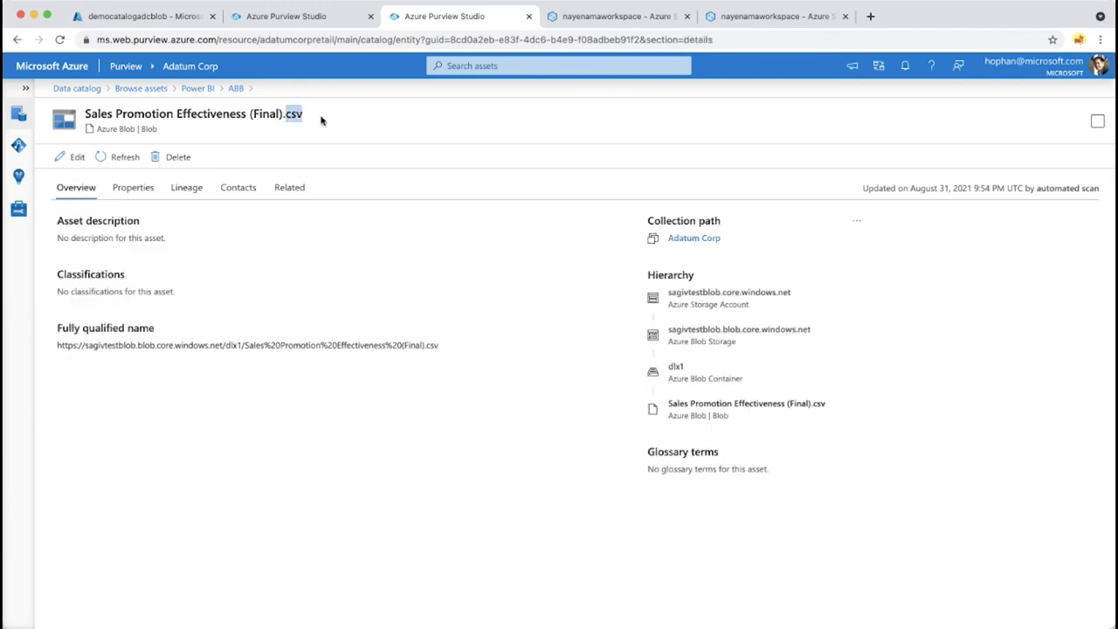
left_click_drag(85, 346, 167, 350)
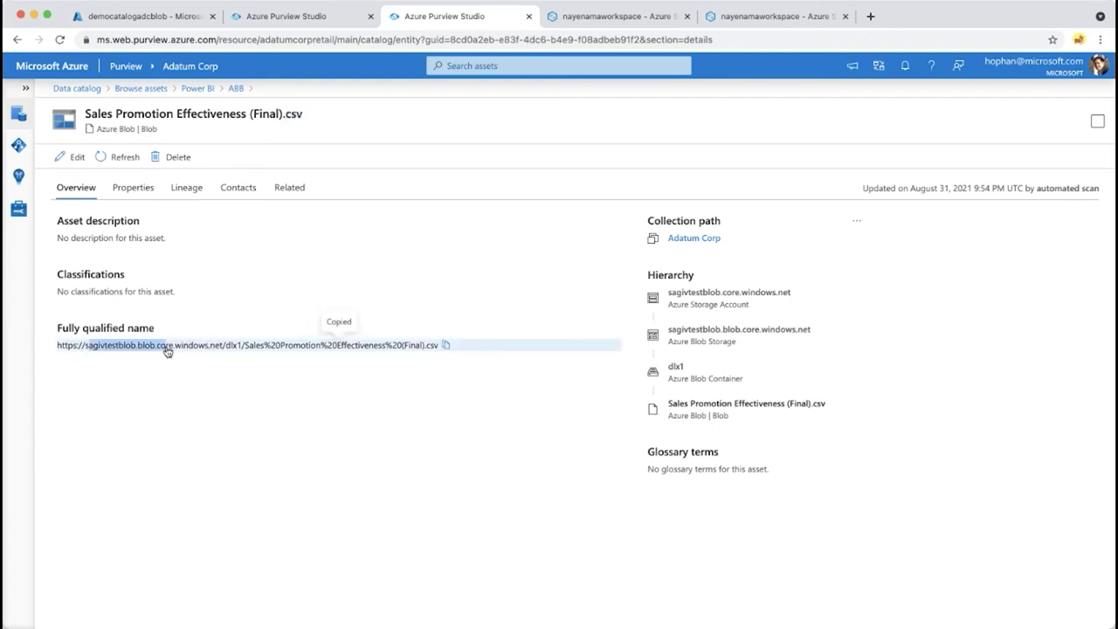
left_click(132, 192)
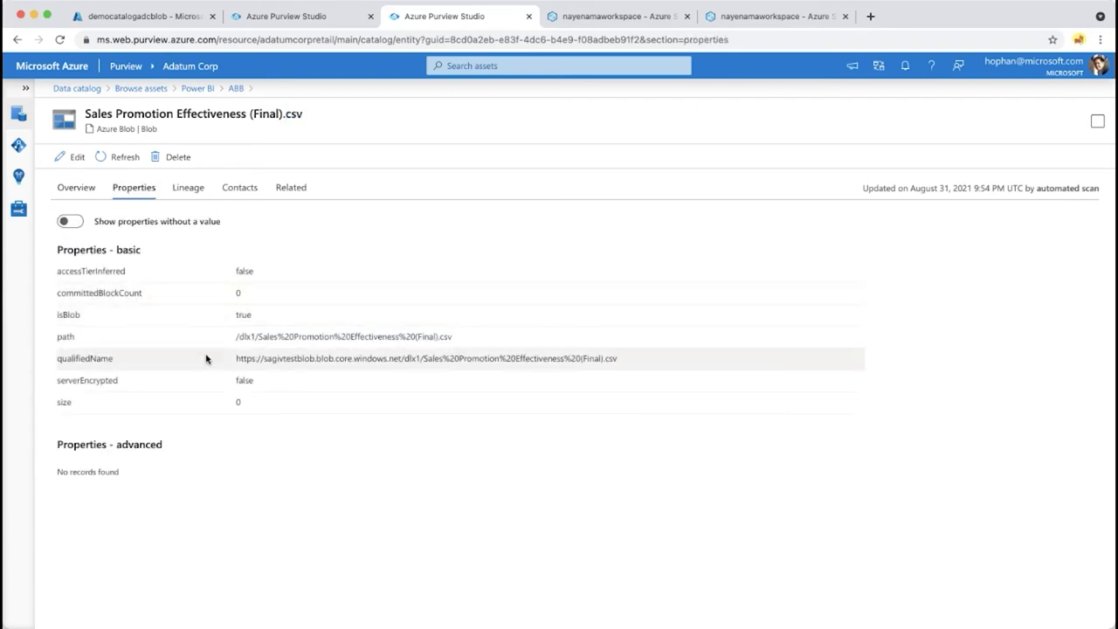
left_click(198, 194)
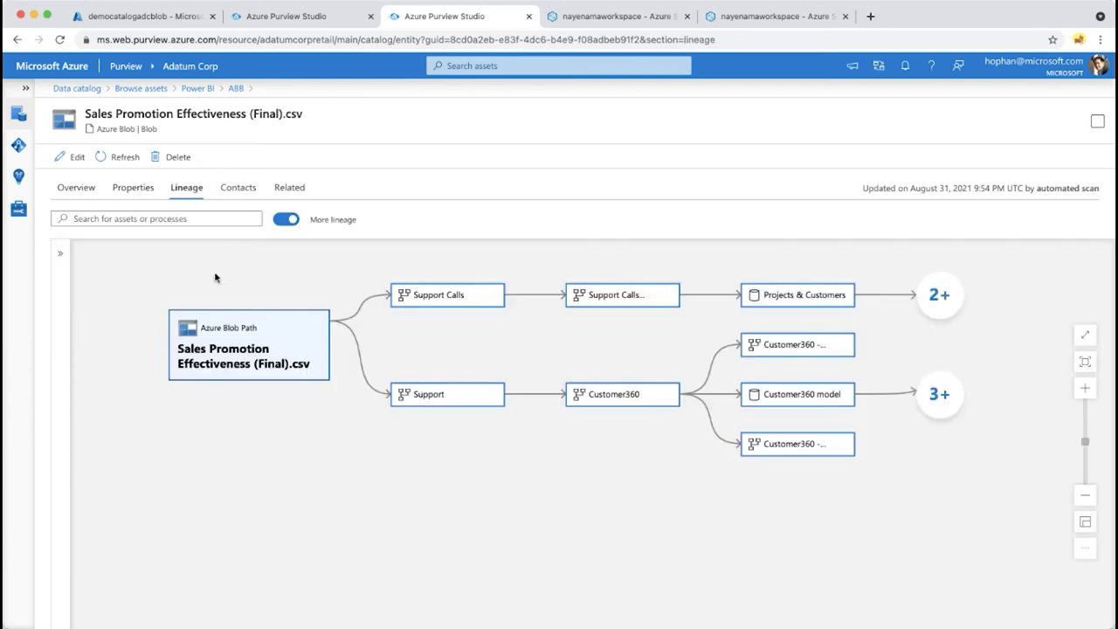
Step: Check the file's contacts and related assets, confirming no experts or owners are listed
left_click(236, 192)
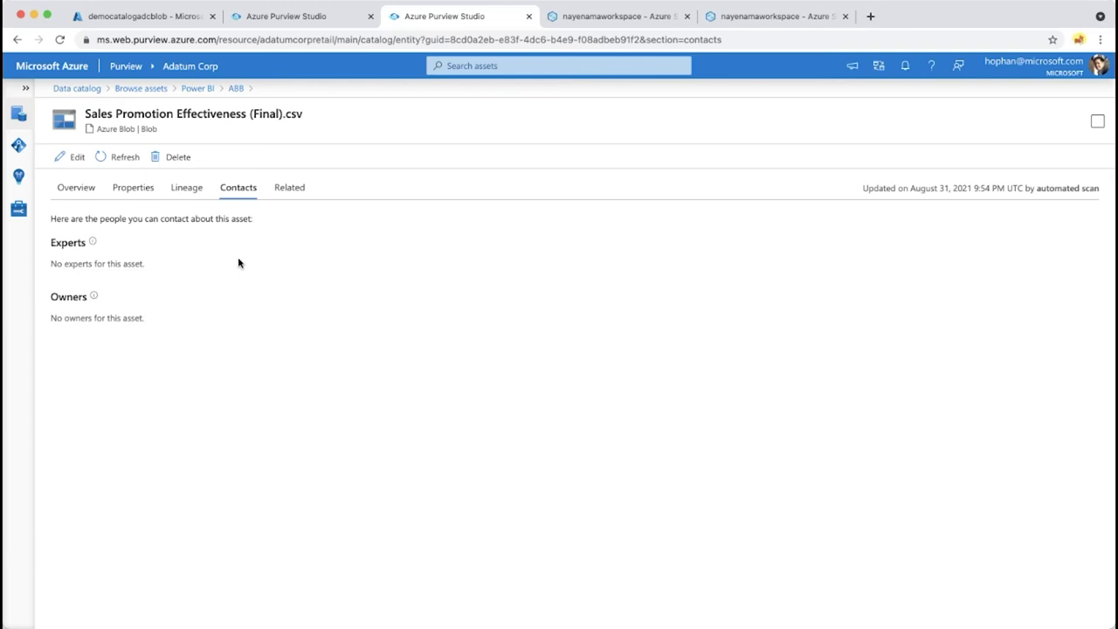
left_click(310, 188)
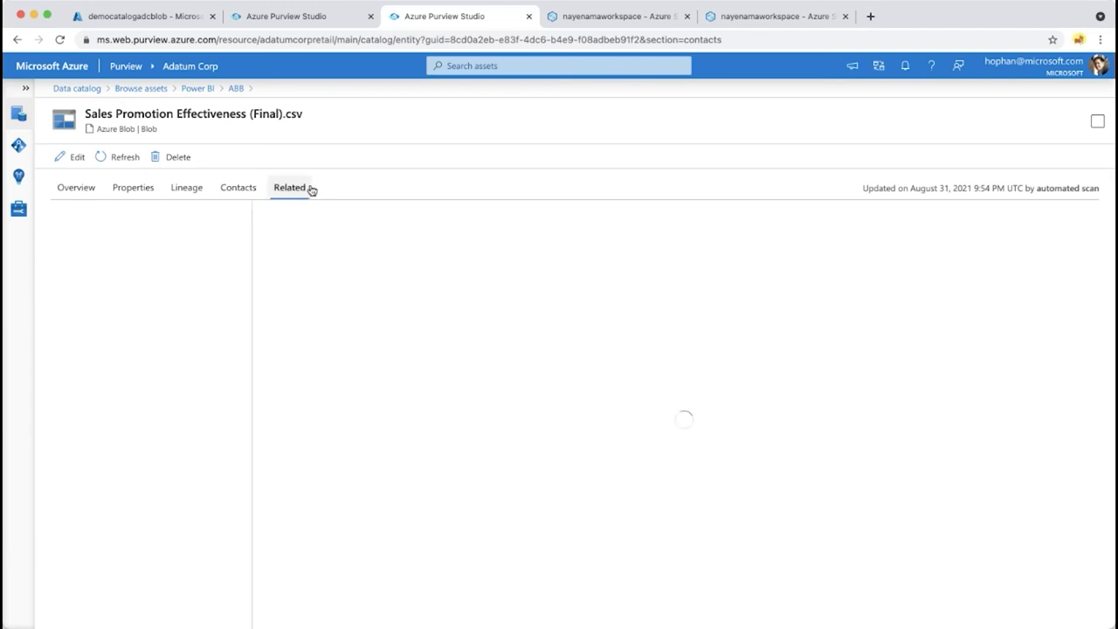
left_click(246, 194)
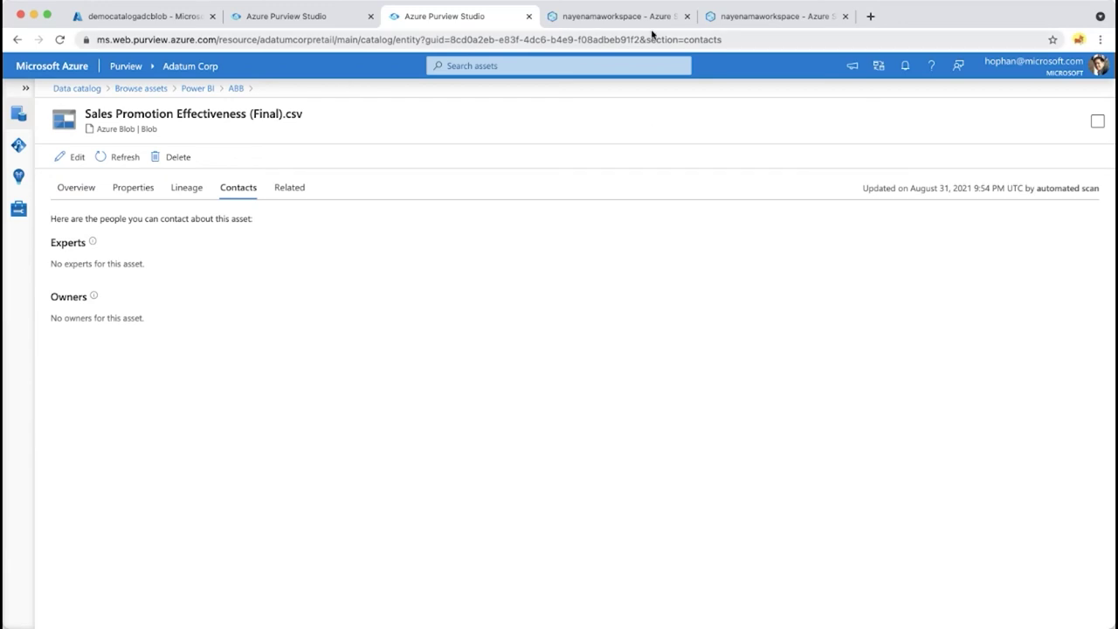
left_click(592, 27)
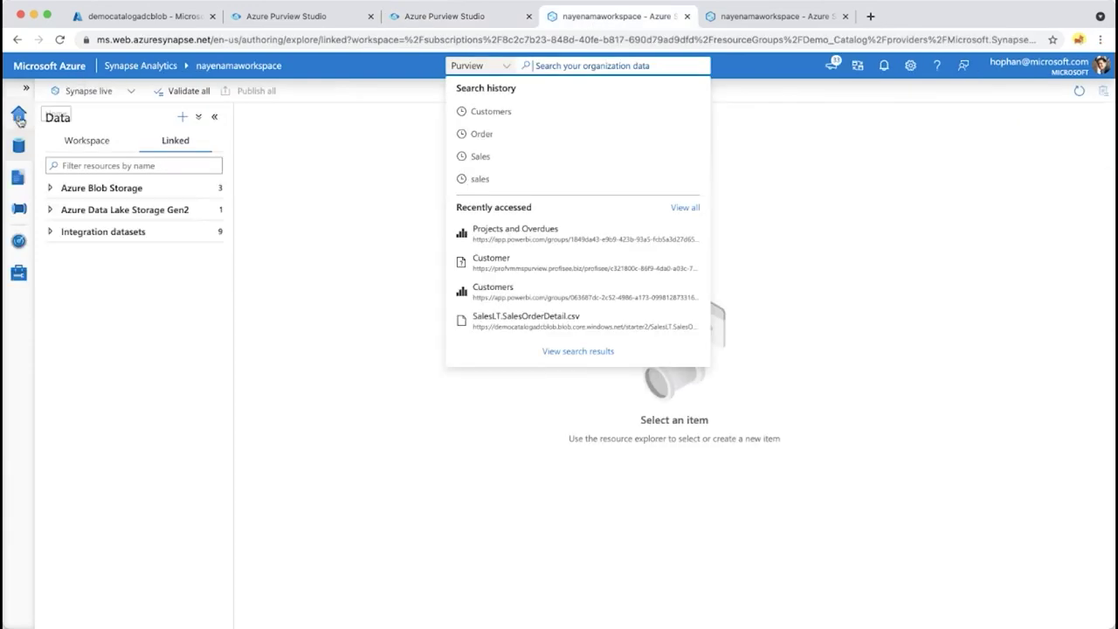
Step: From the Synapse workspace, search the Purview catalog for 'Sales'
left_click(10, 148)
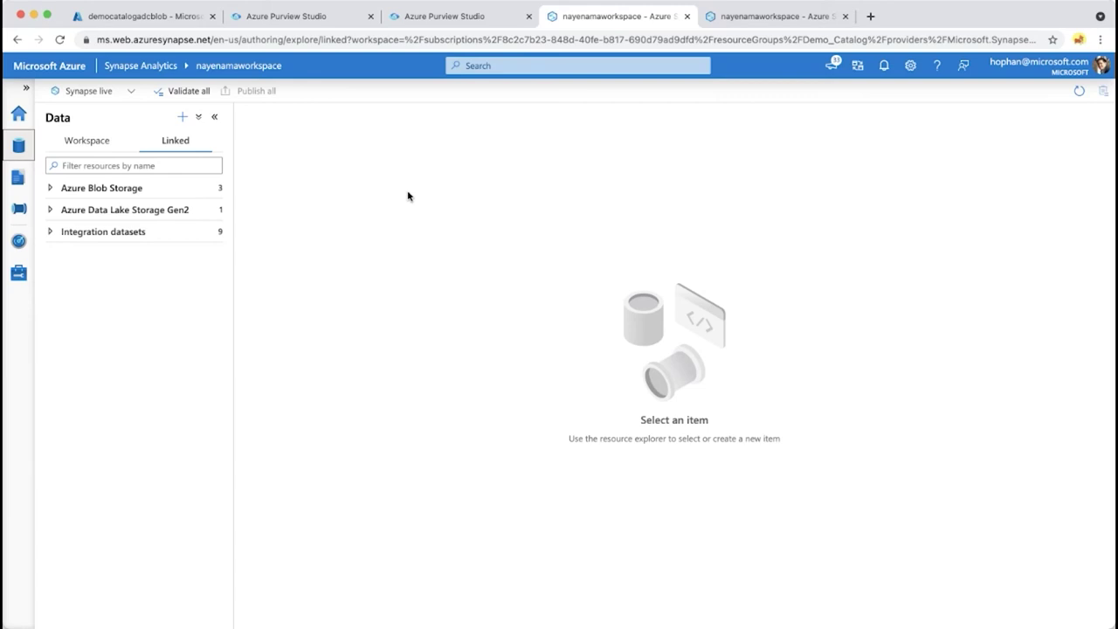
left_click(171, 68)
left_click(586, 67)
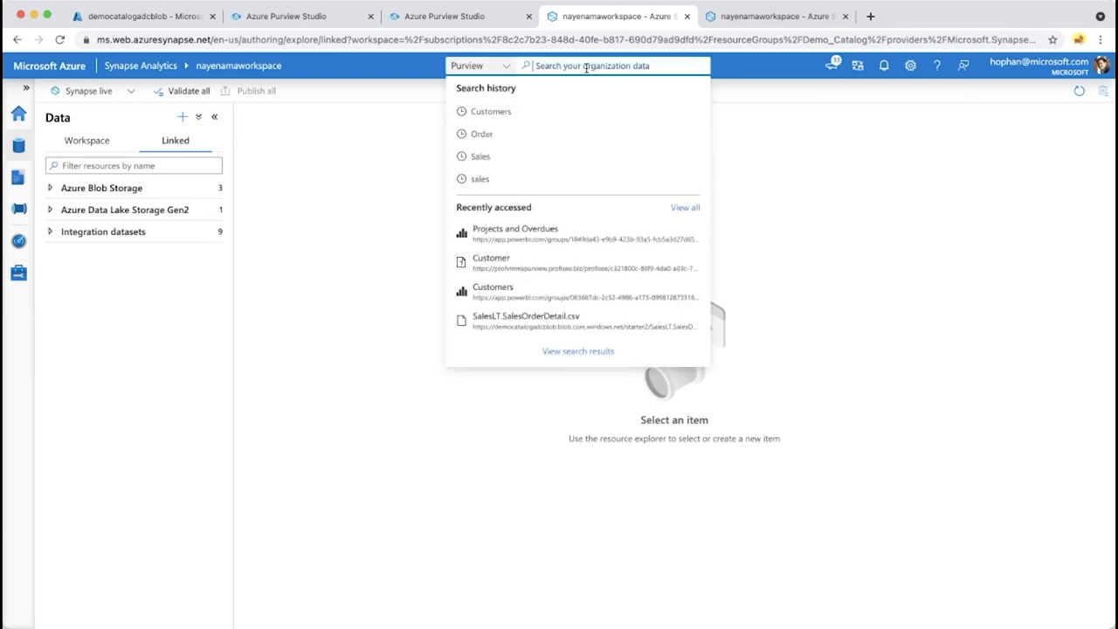
type("Sales")
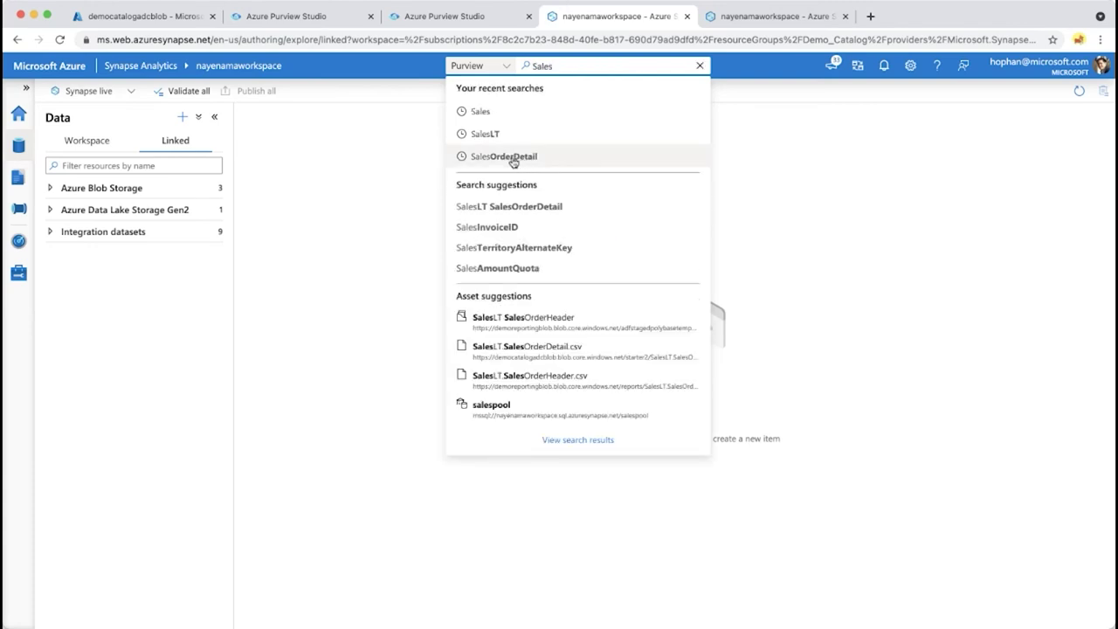
key("Return")
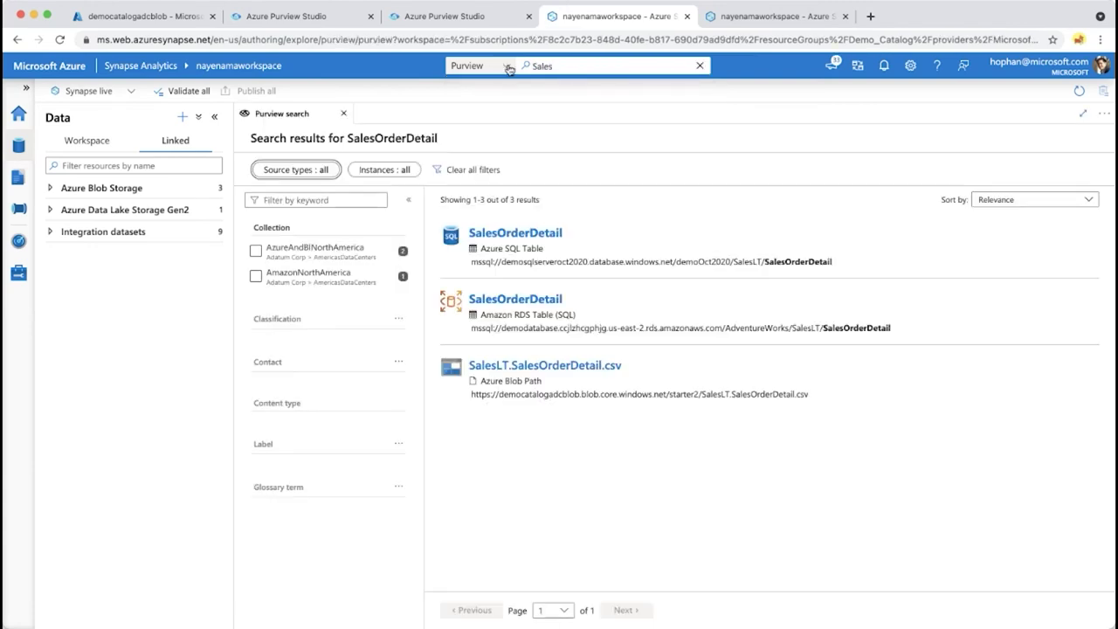
Step: Keep the search scope on Purview and open the SalesLT.SalesOrderDetail.csv result
left_click(505, 68)
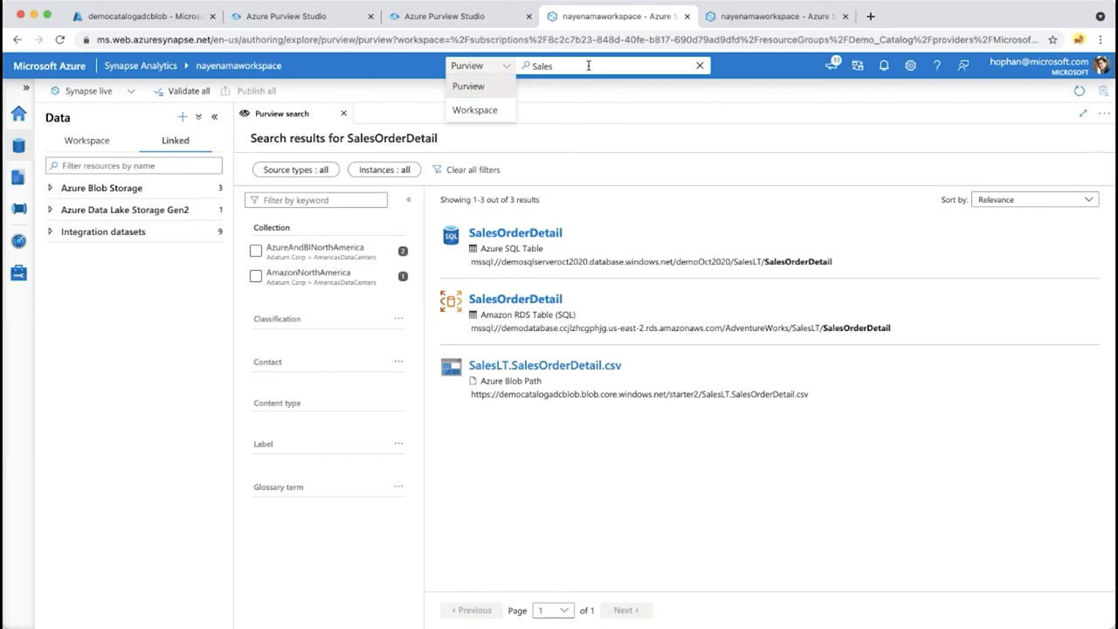
left_click(609, 94)
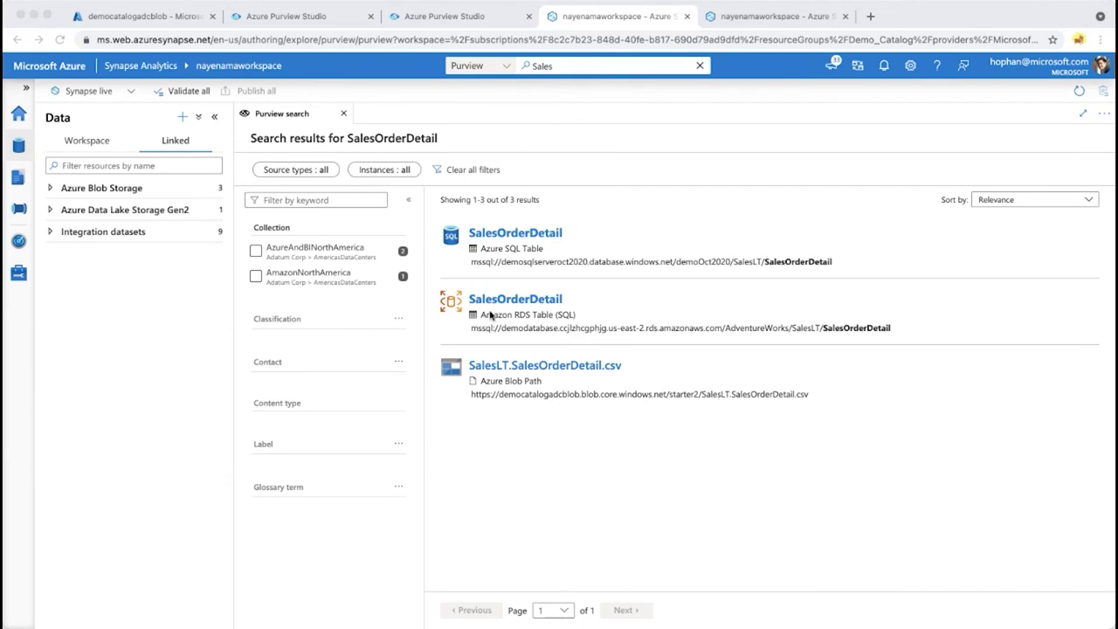
left_click(587, 371)
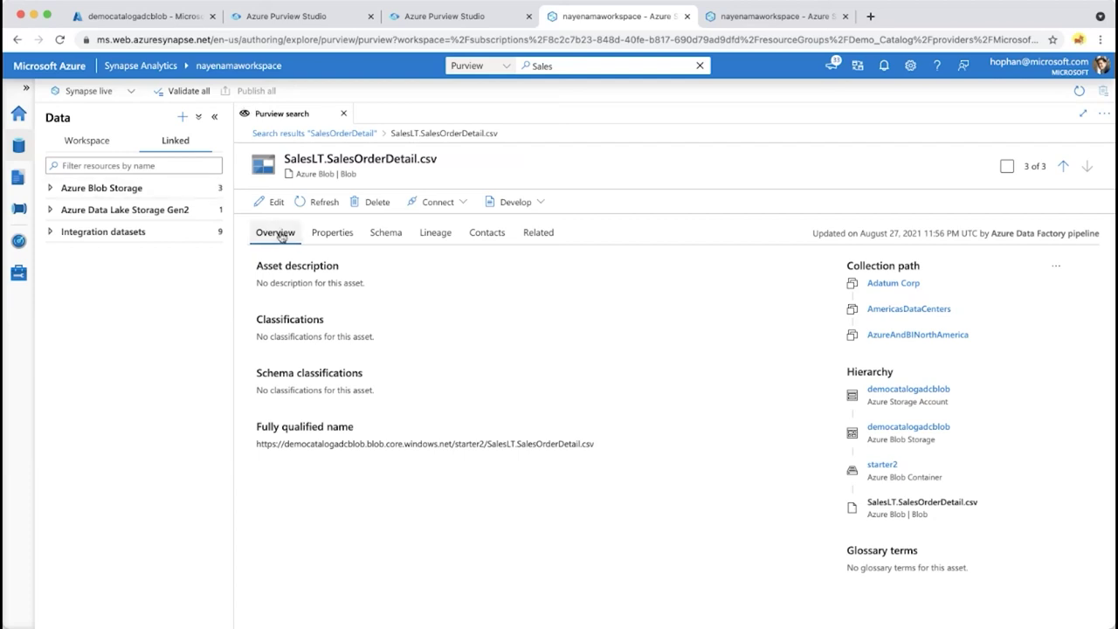
left_click(332, 234)
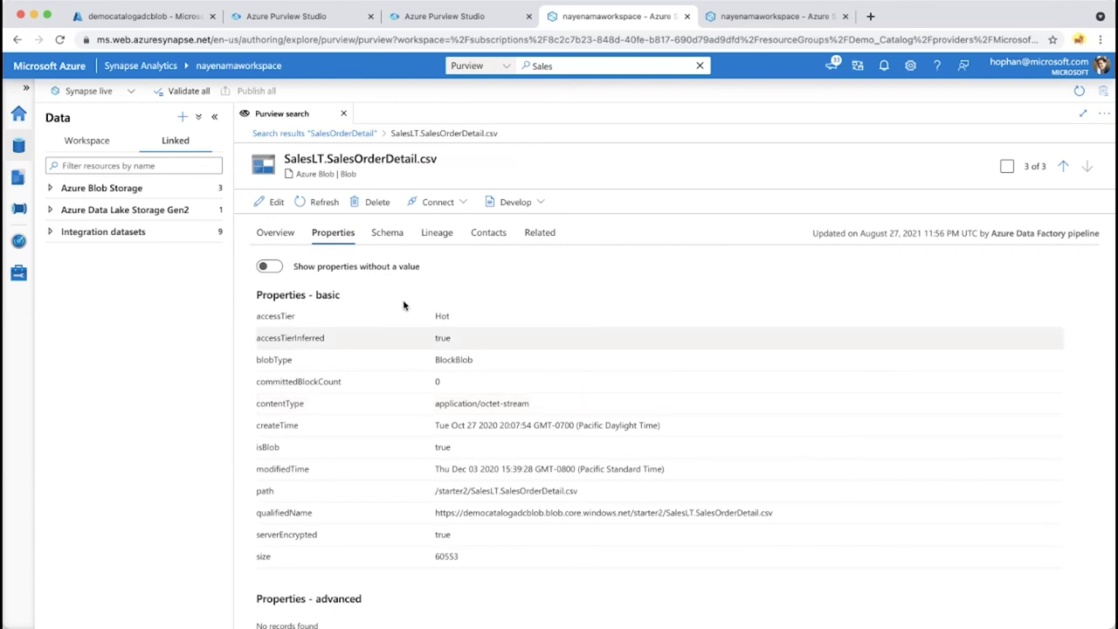
left_click(387, 236)
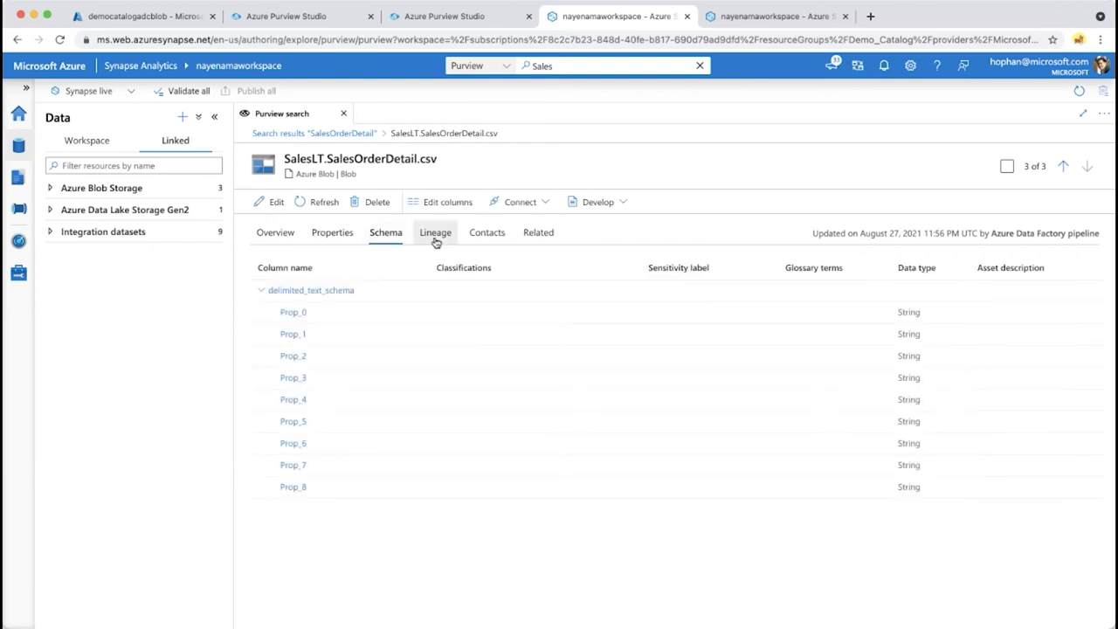
left_click(435, 232)
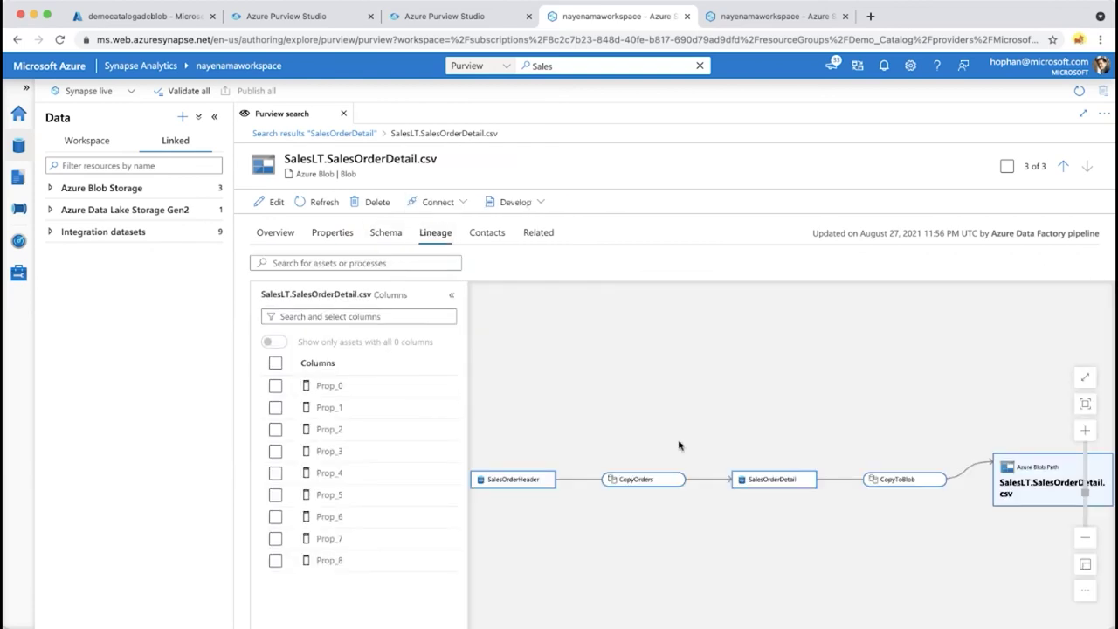
left_click(275, 232)
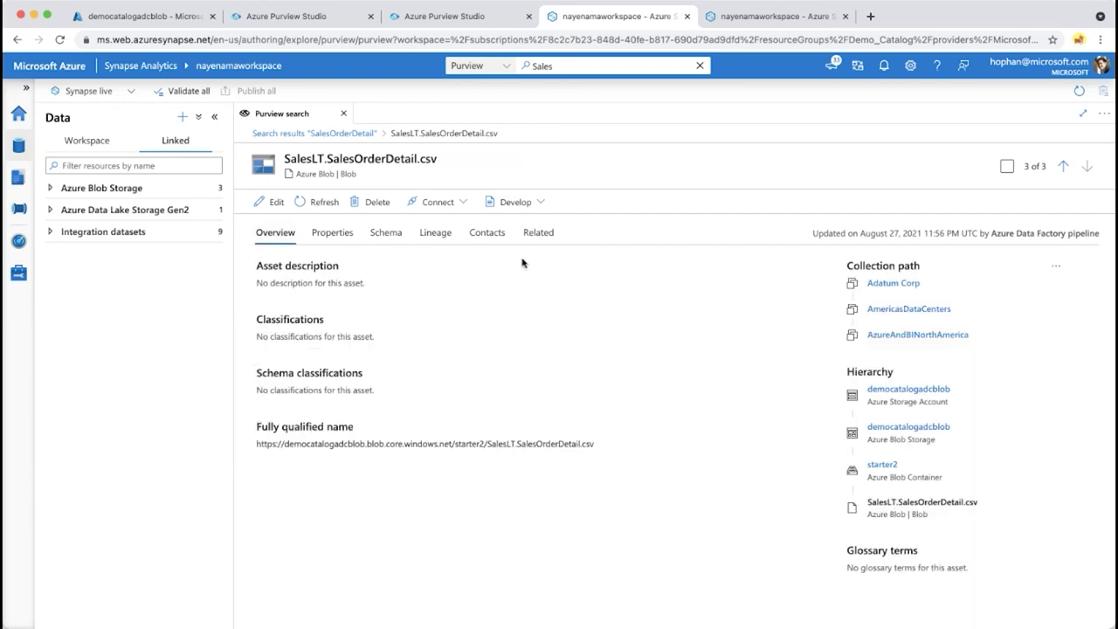
Step: Generate a SELECT TOP 100 rows script for SalesLT.SalesOrderDetail.csv
left_click(540, 204)
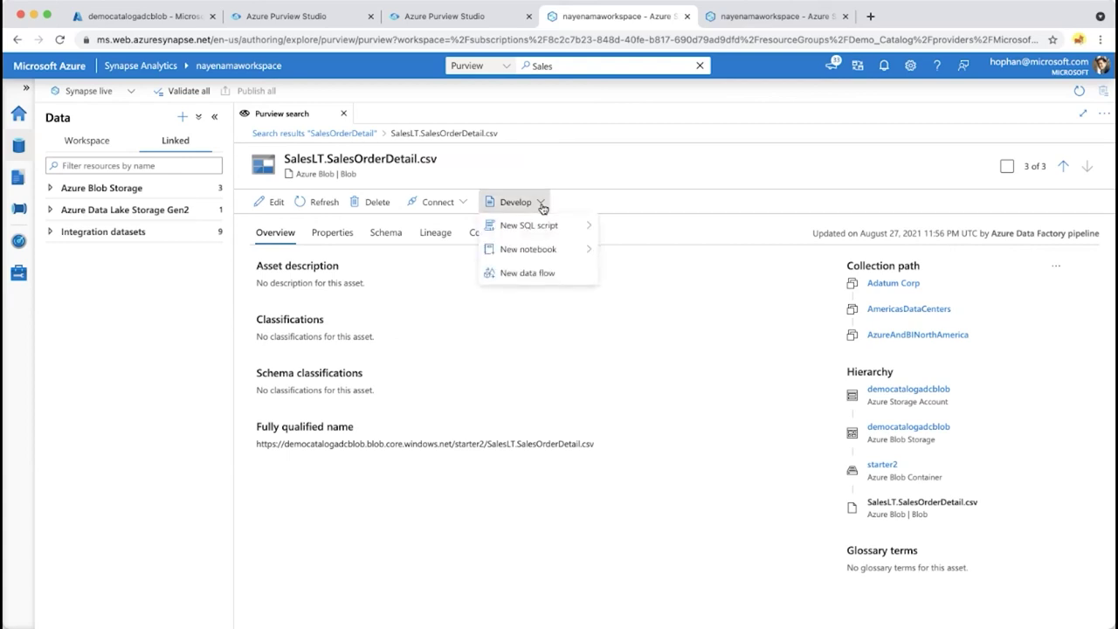
mouse_move(512, 224)
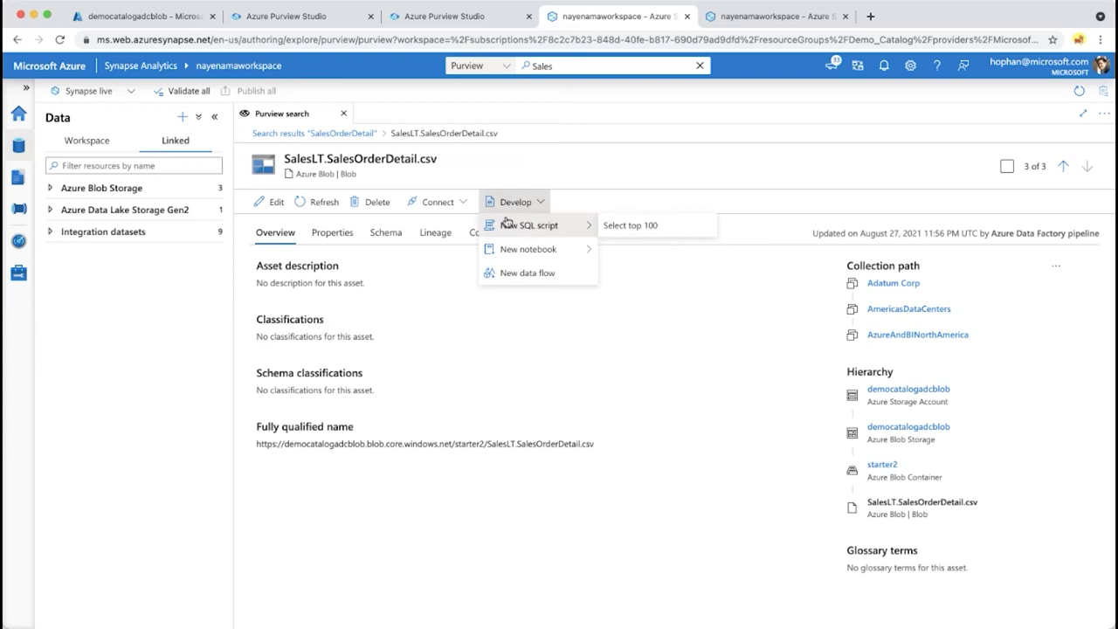
left_click(647, 227)
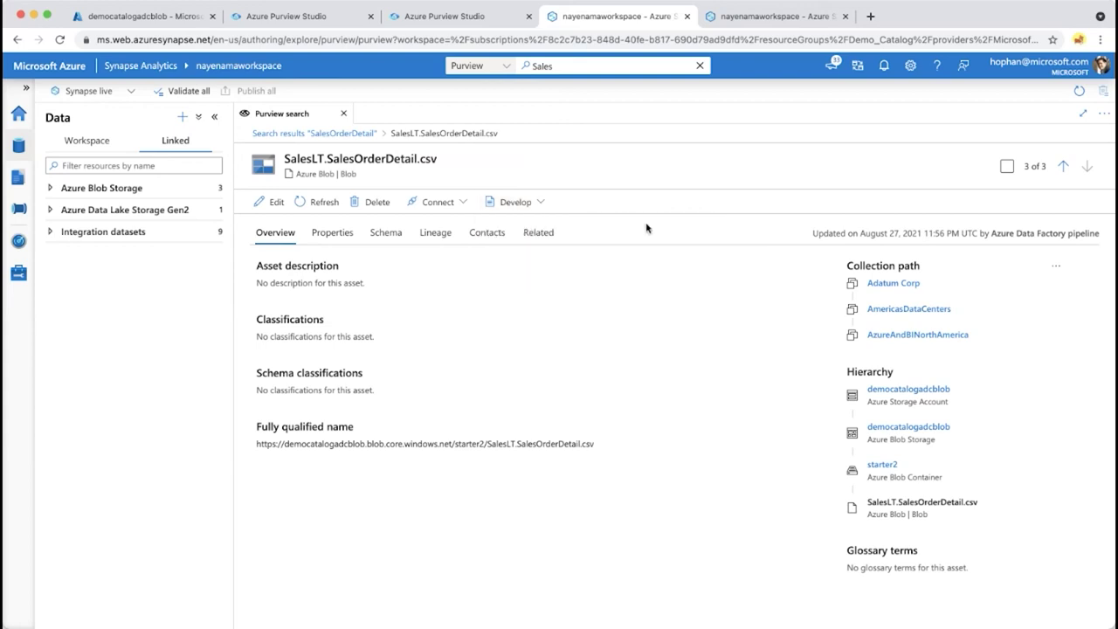
Step: Run the OPENROWSET query, check the results, and return to Purview Studio
left_click_drag(395, 253, 242, 154)
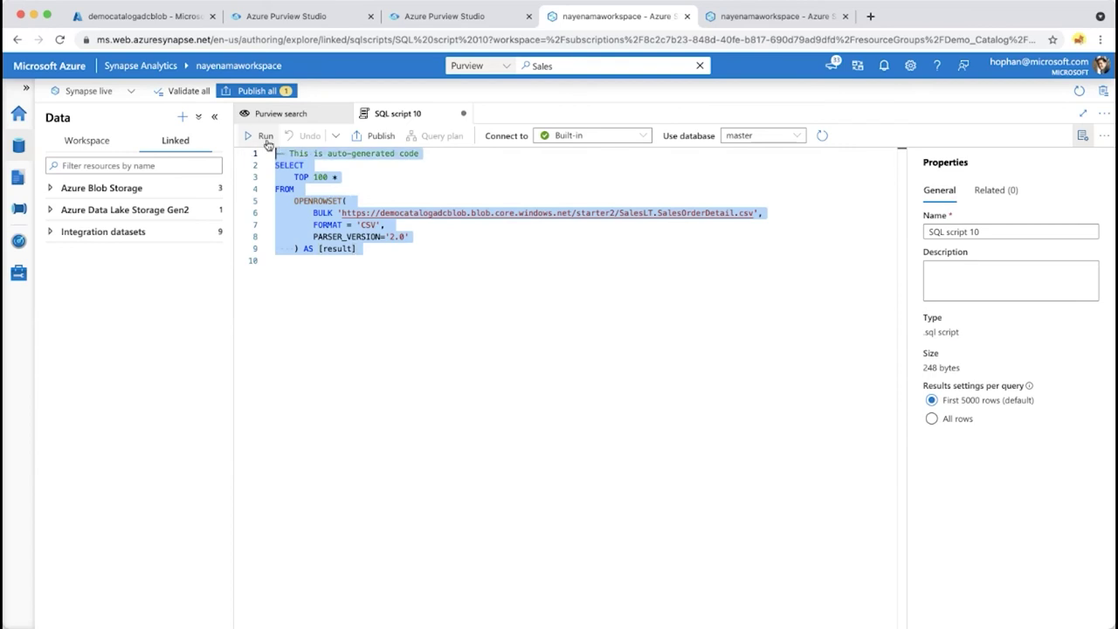
left_click(266, 138)
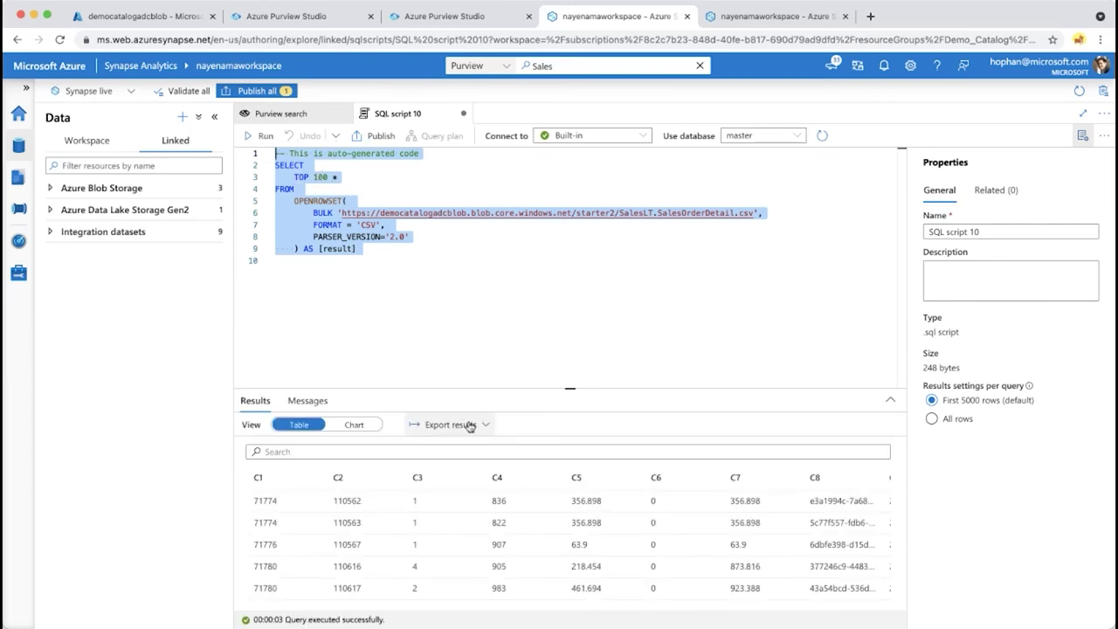
left_click(492, 305)
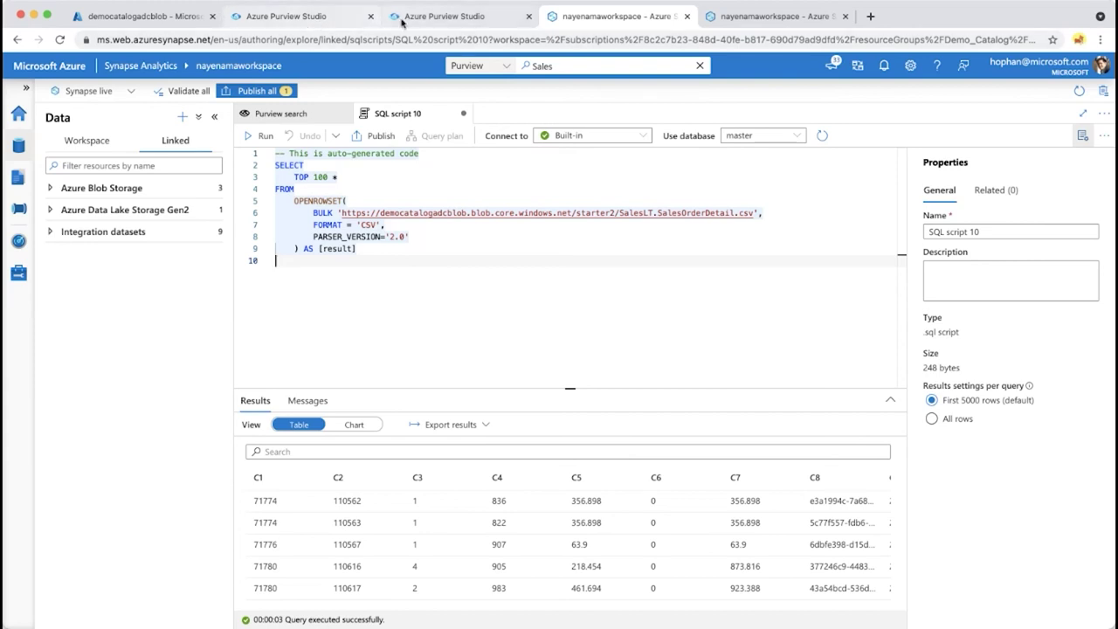
left_click(432, 16)
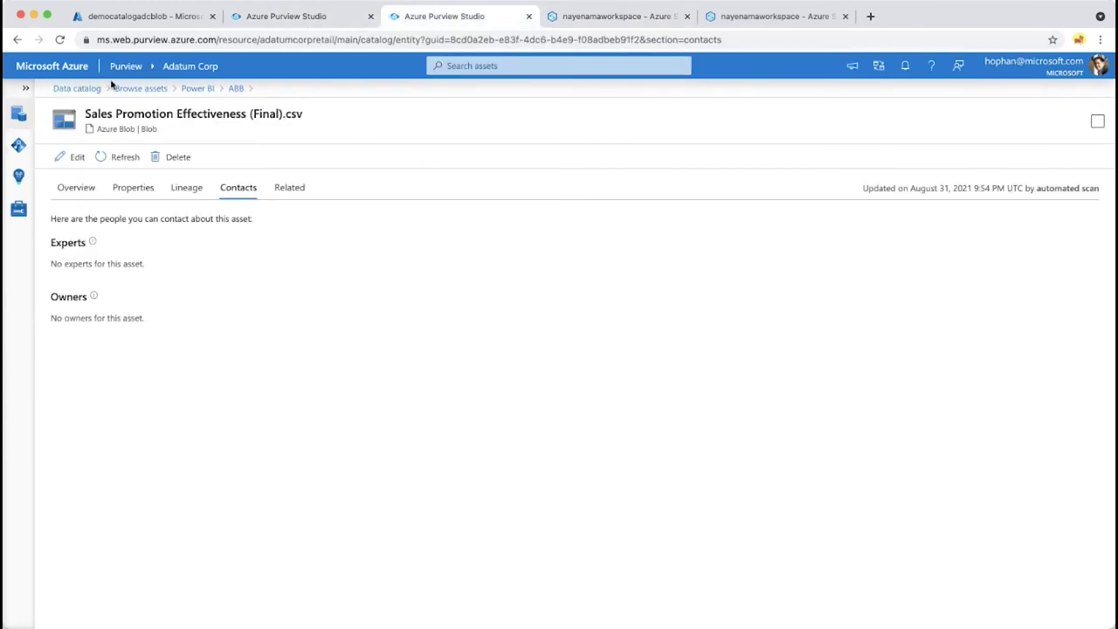
Step: Go back to the Adatum Corp data catalog home page
left_click(19, 113)
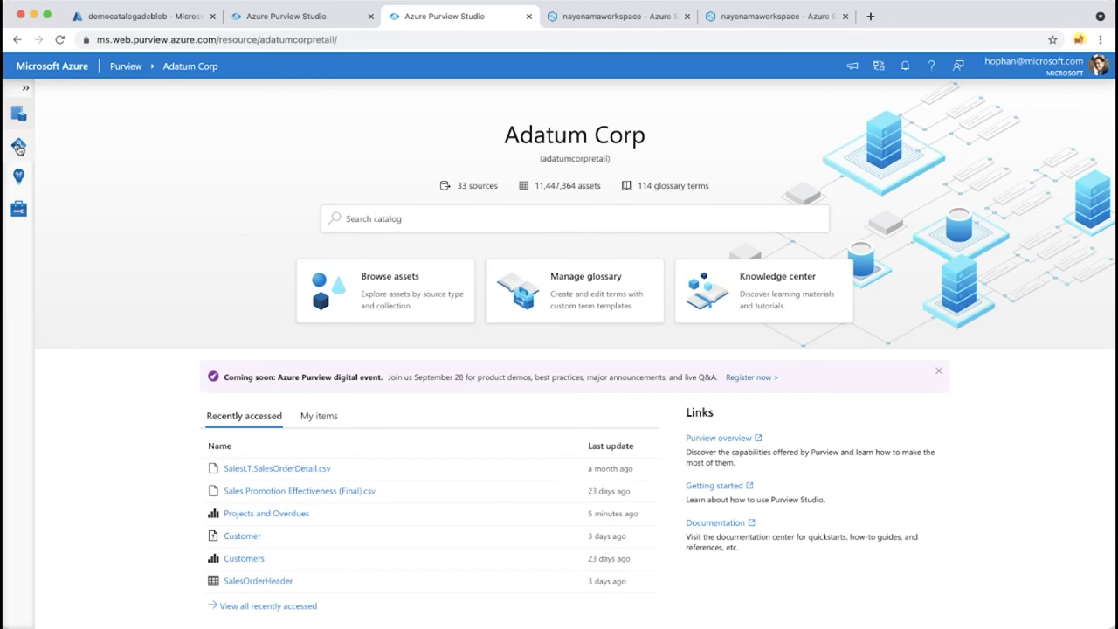
Step: Open the Insights (preview) reports on the asset insights page
left_click(18, 191)
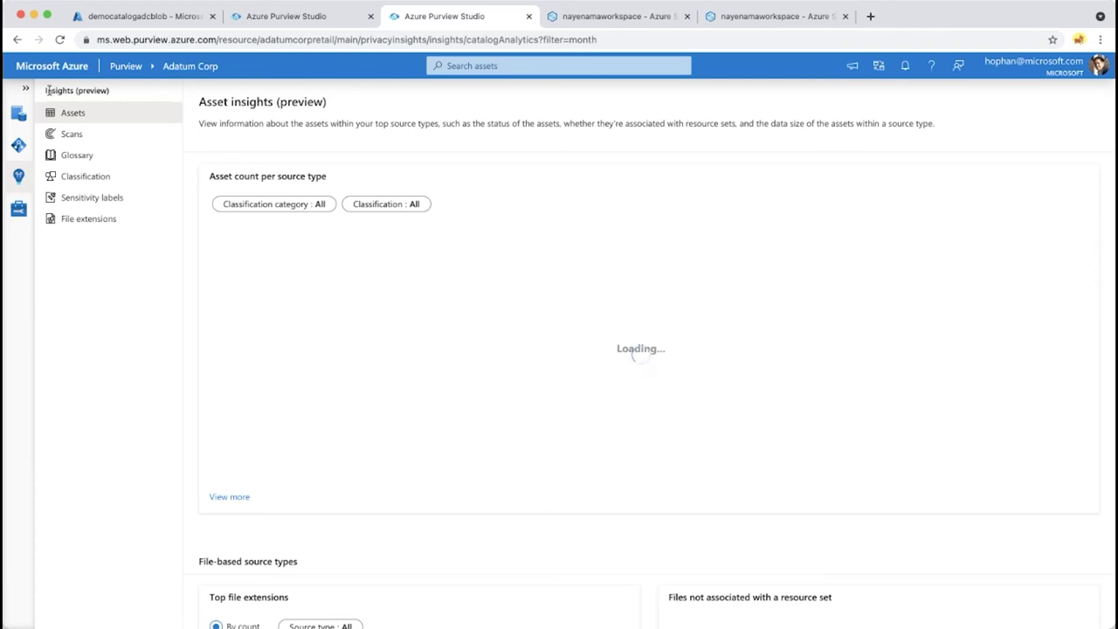
left_click_drag(129, 92, 44, 90)
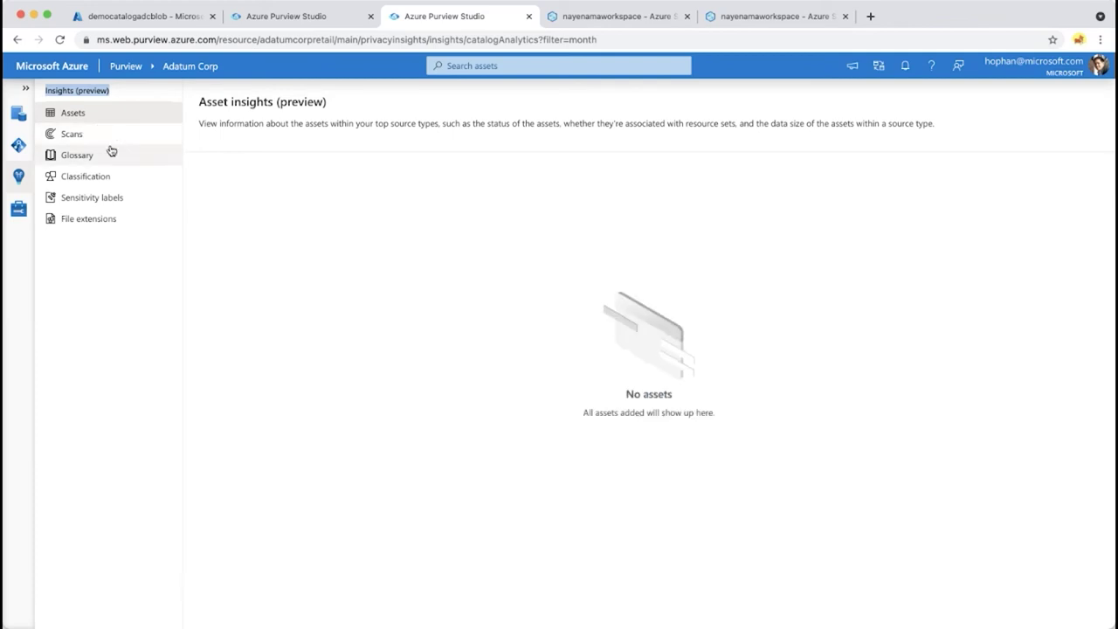
left_click(127, 92)
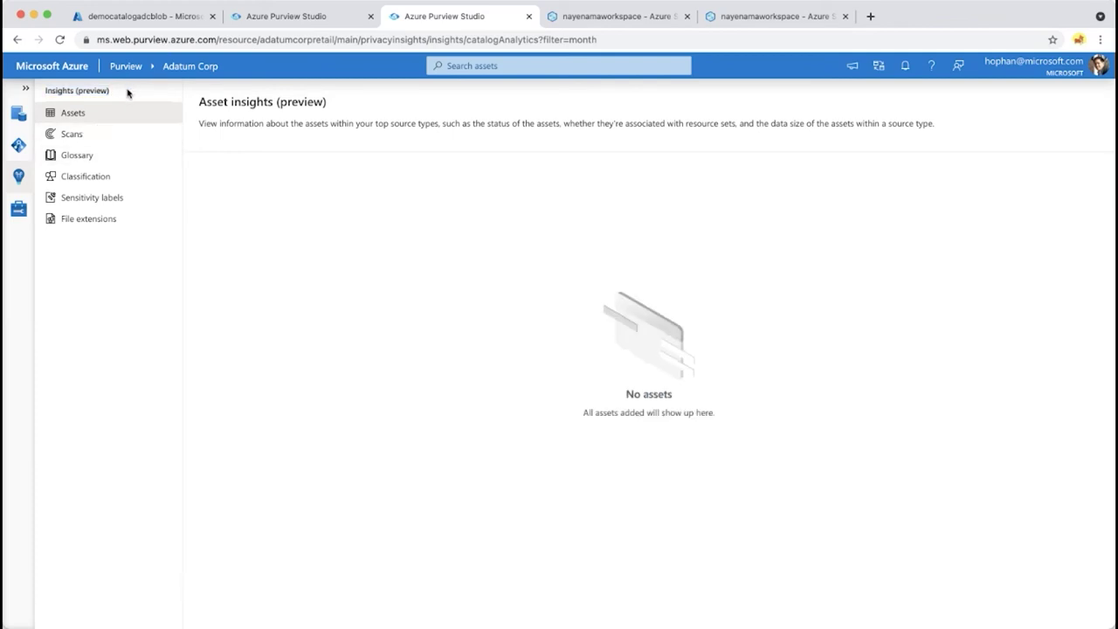
left_click(76, 112)
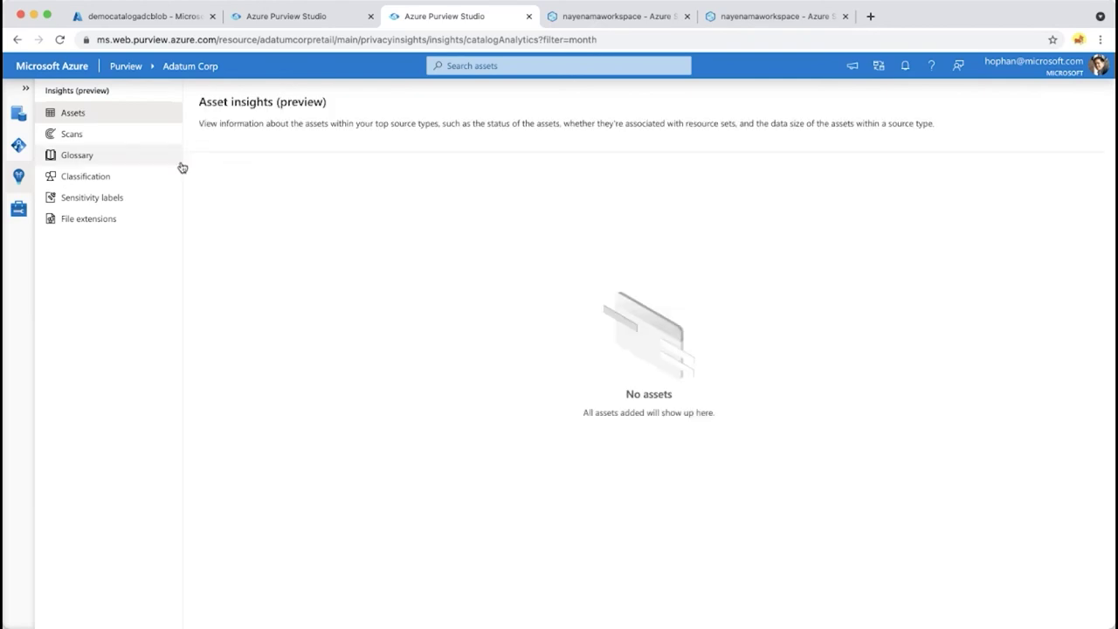
Step: Toggle between Scan and Asset insights, then reload the page so assets populate
left_click(102, 135)
left_click(121, 117)
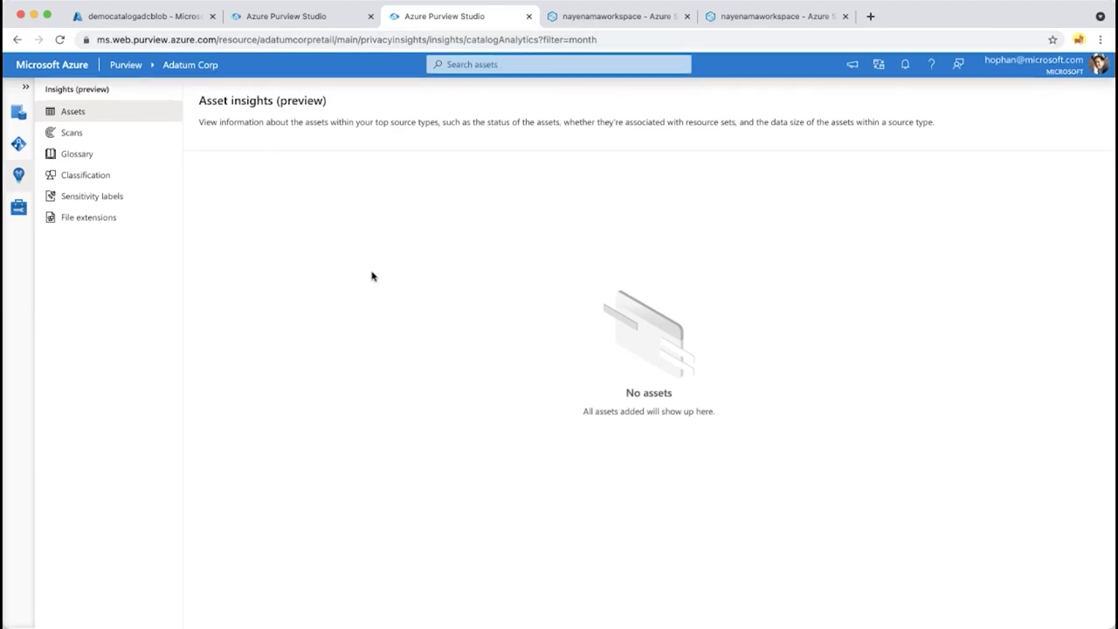
left_click(74, 138)
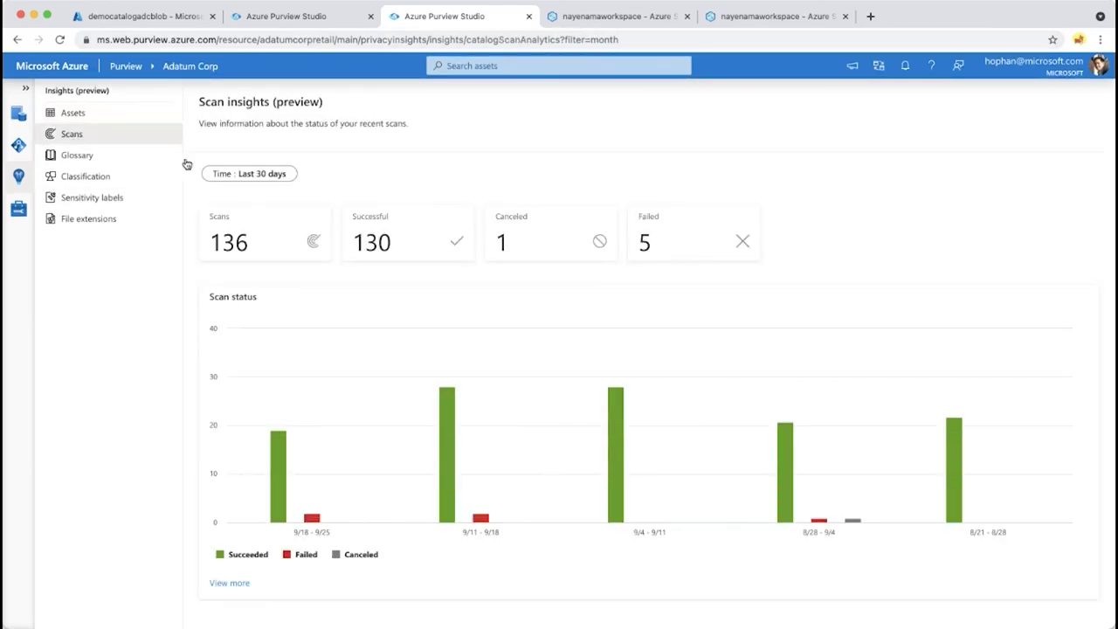
left_click(103, 120)
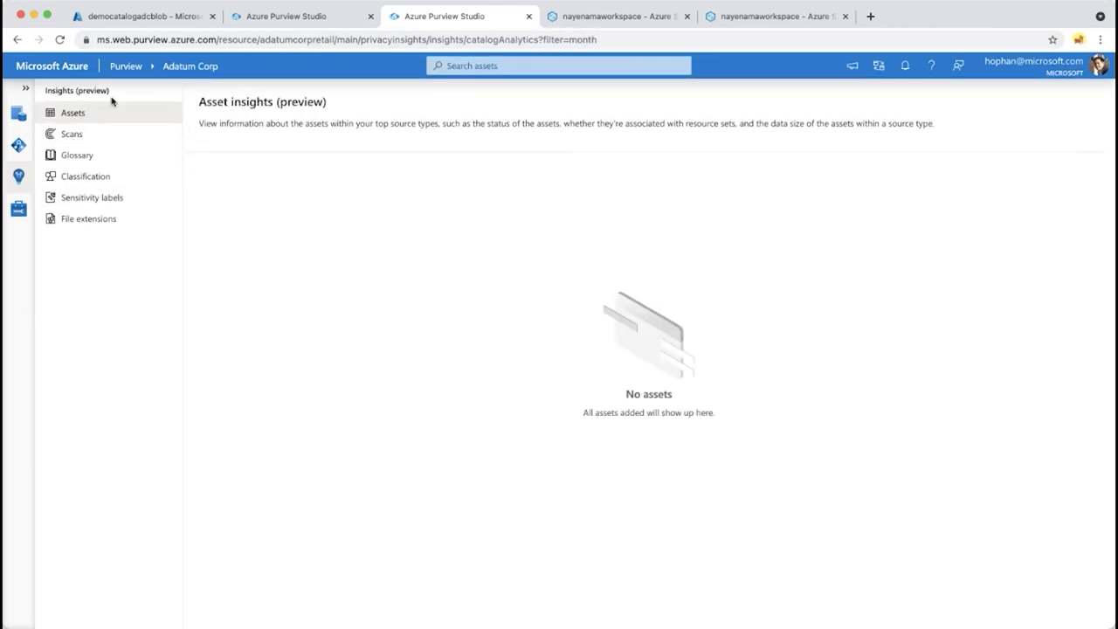
left_click(59, 39)
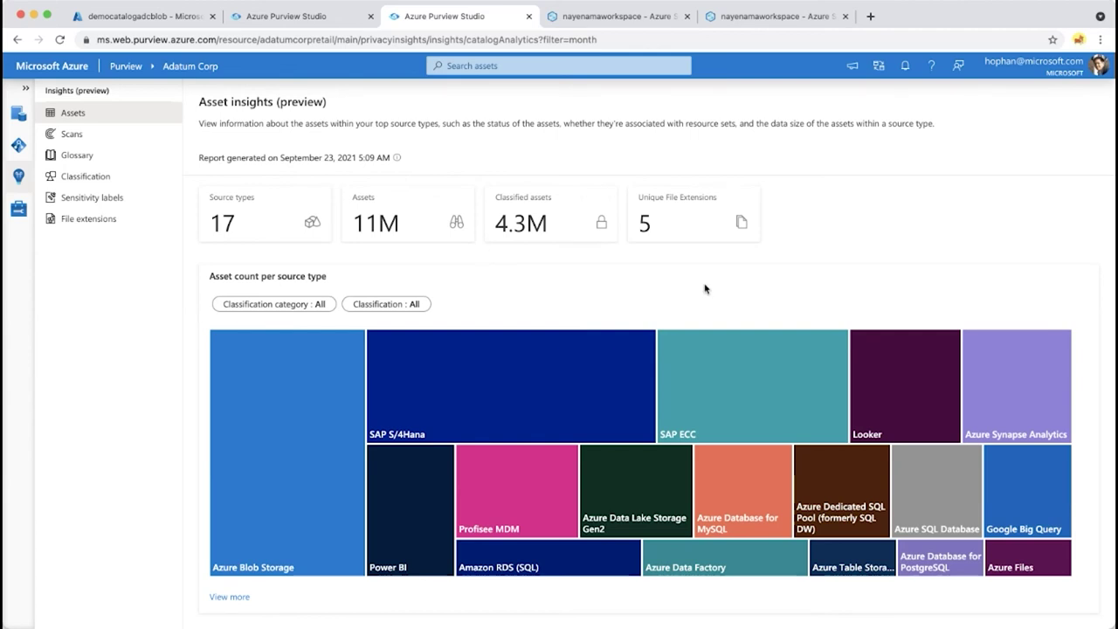
Step: Inspect the Asset count per source type treemap tiles
scroll(704, 288, "down", 2)
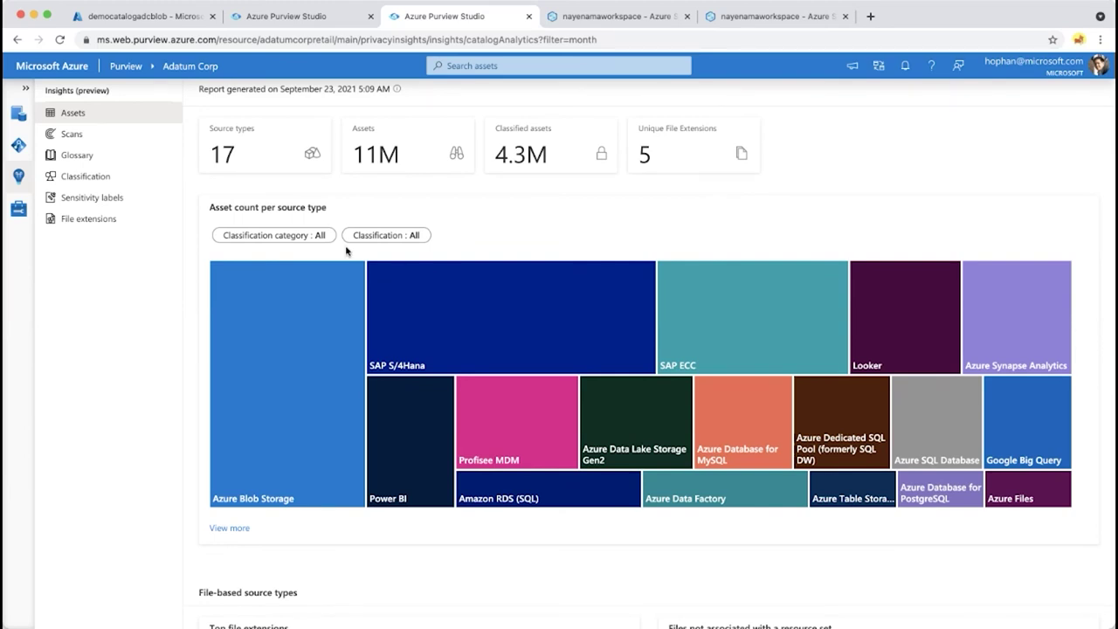
left_click_drag(210, 210, 347, 210)
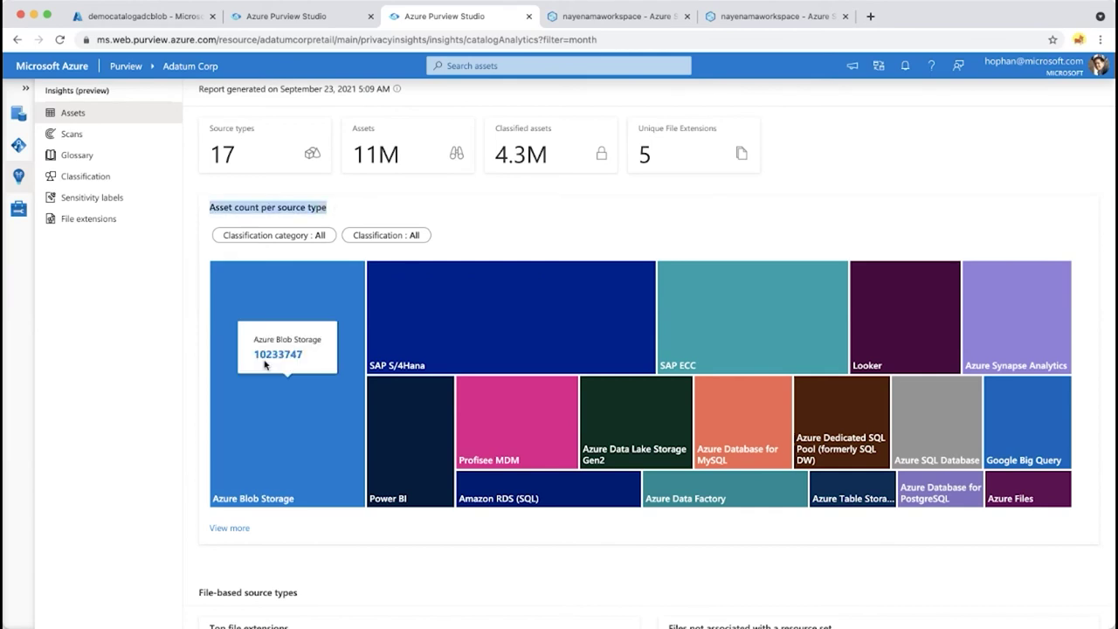
mouse_move(279, 393)
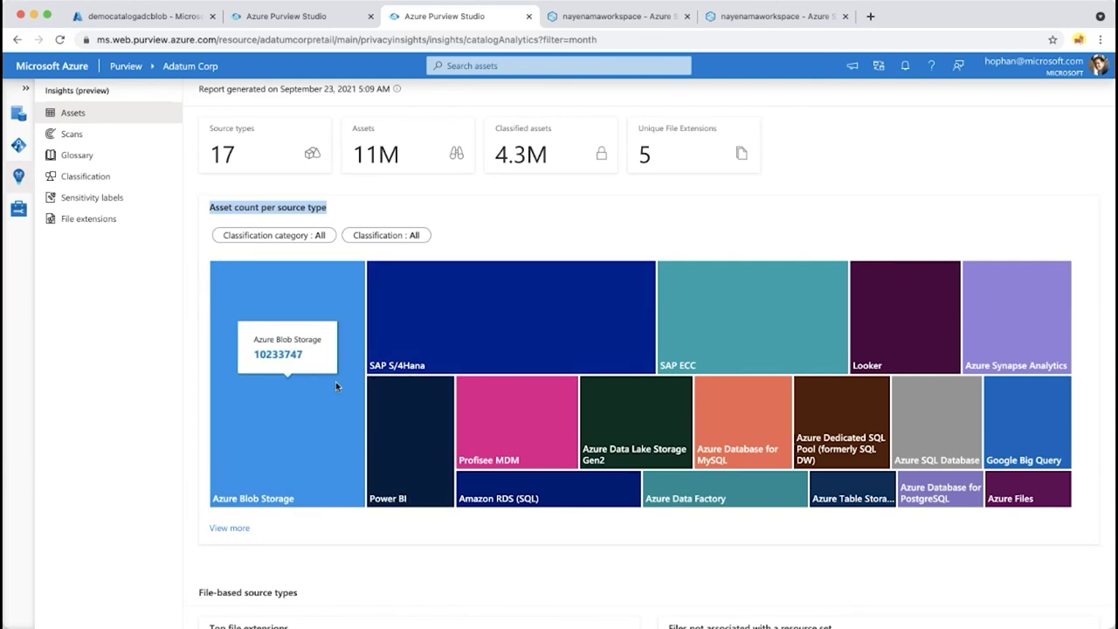
mouse_move(455, 332)
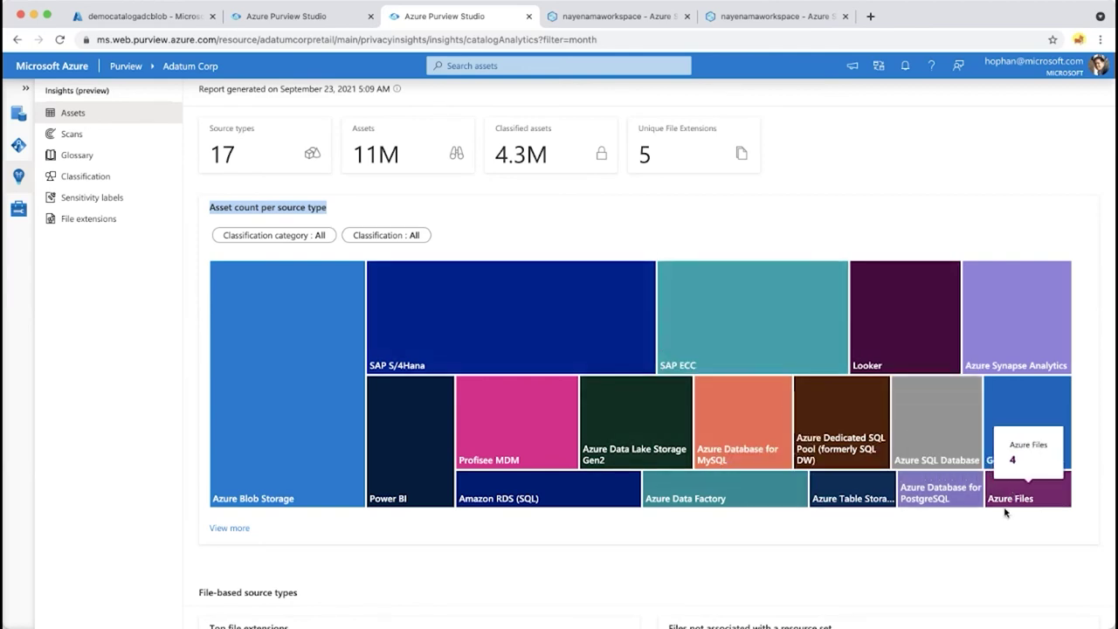
mouse_move(901, 506)
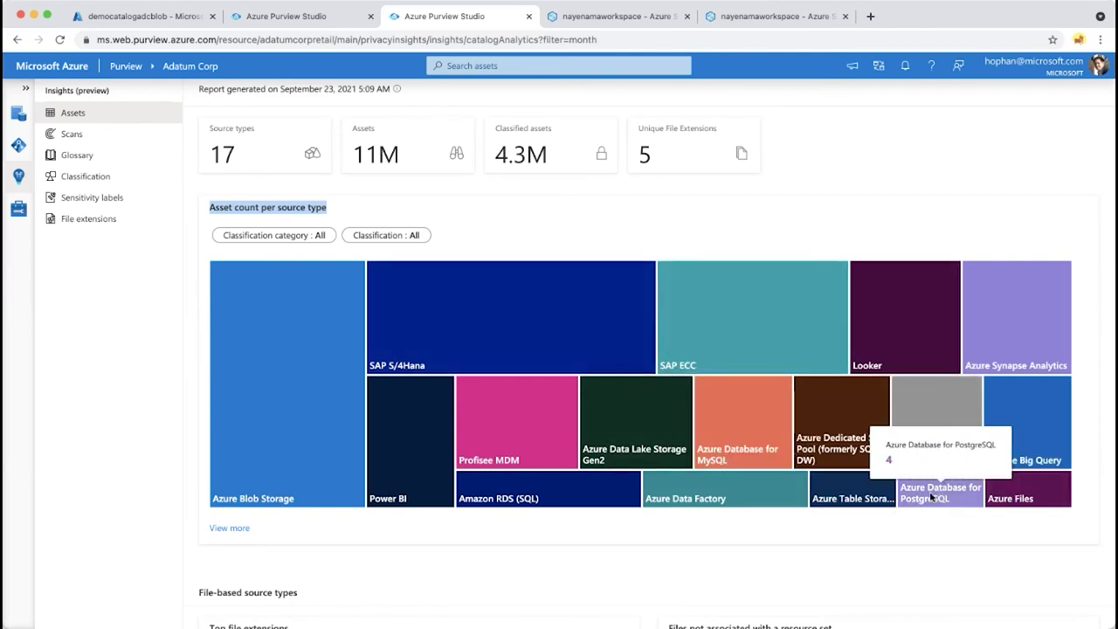
Step: Review the Top file extensions and resource set charts for file-based sources
scroll(465, 429, "down", 4)
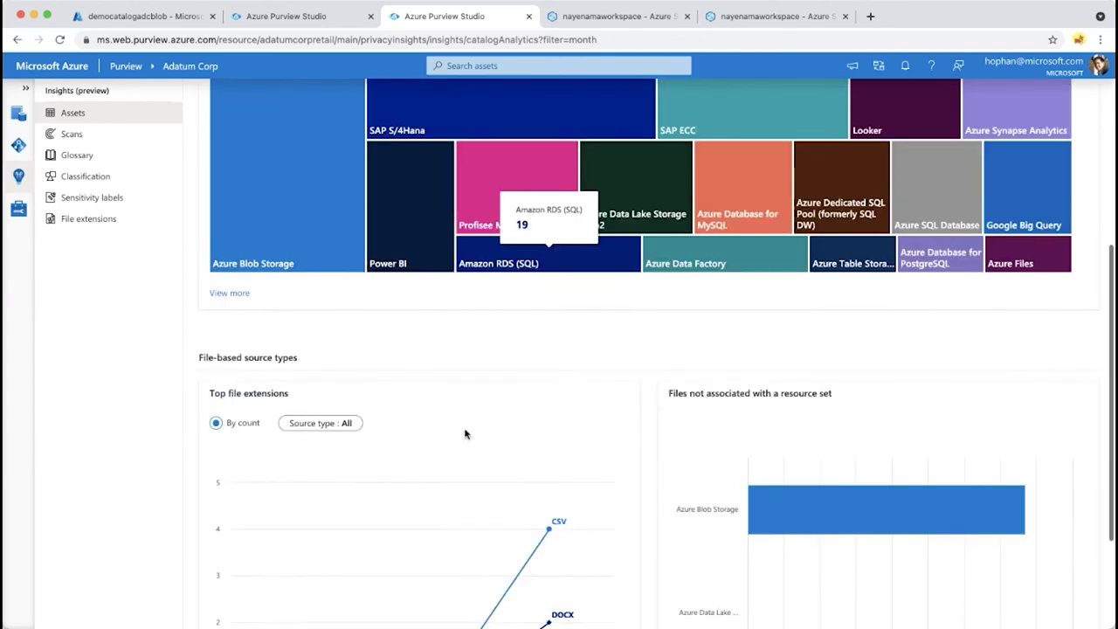
scroll(606, 392, "down", 1)
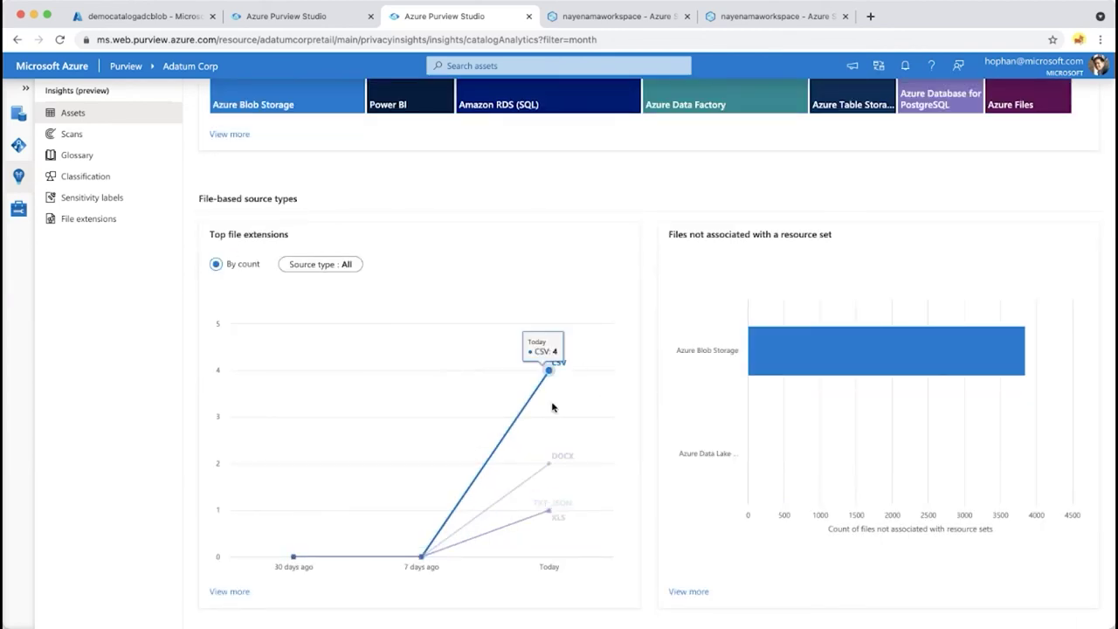
mouse_move(563, 449)
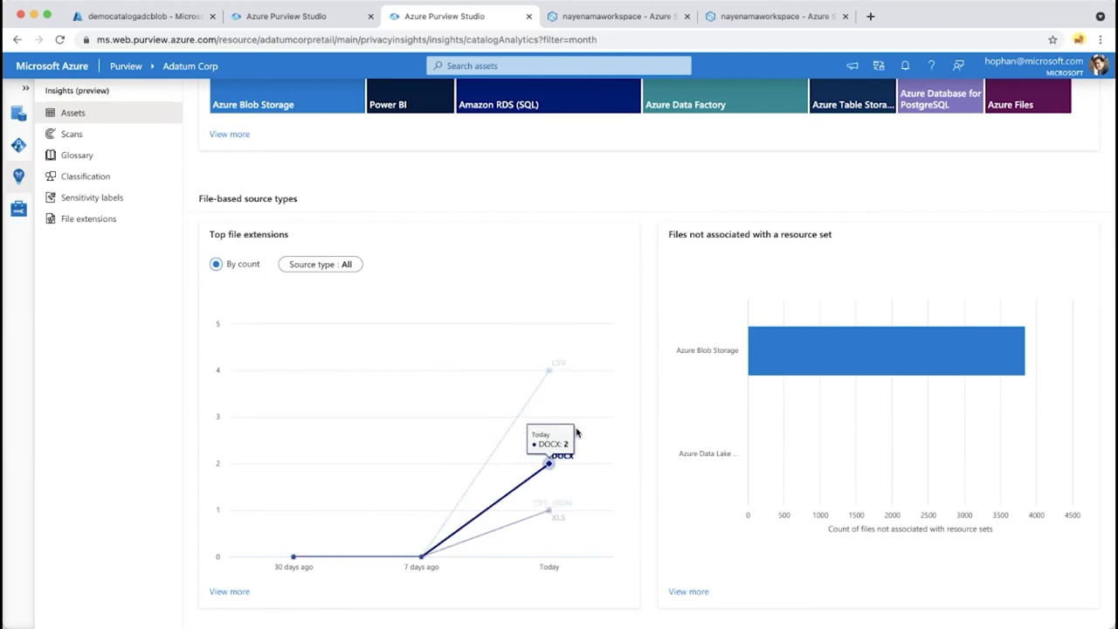
mouse_move(550, 373)
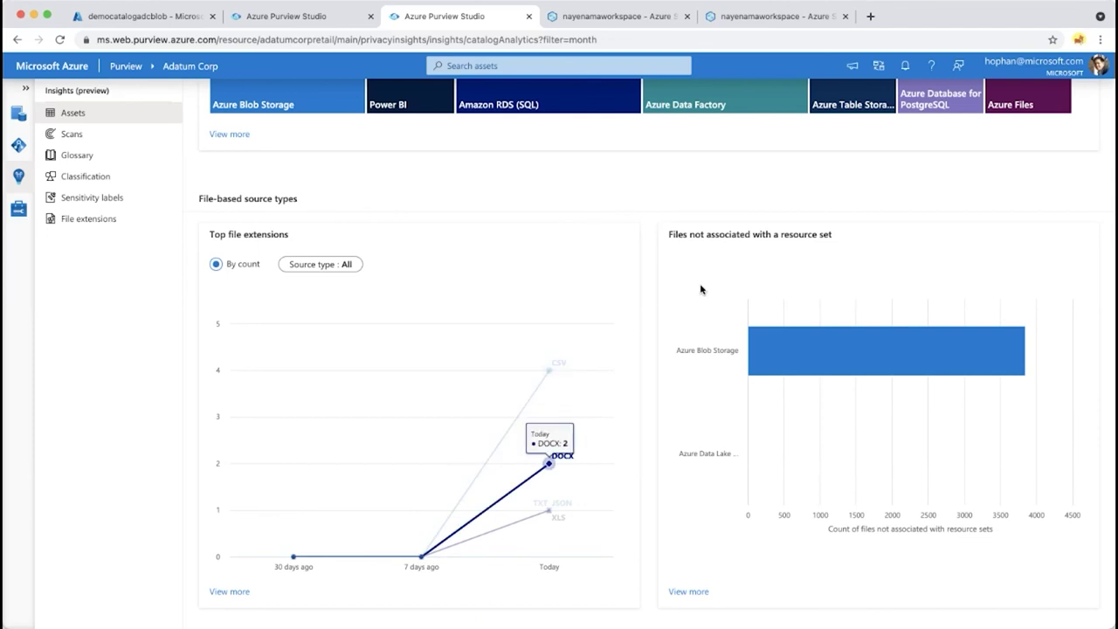
left_click_drag(684, 234, 775, 236)
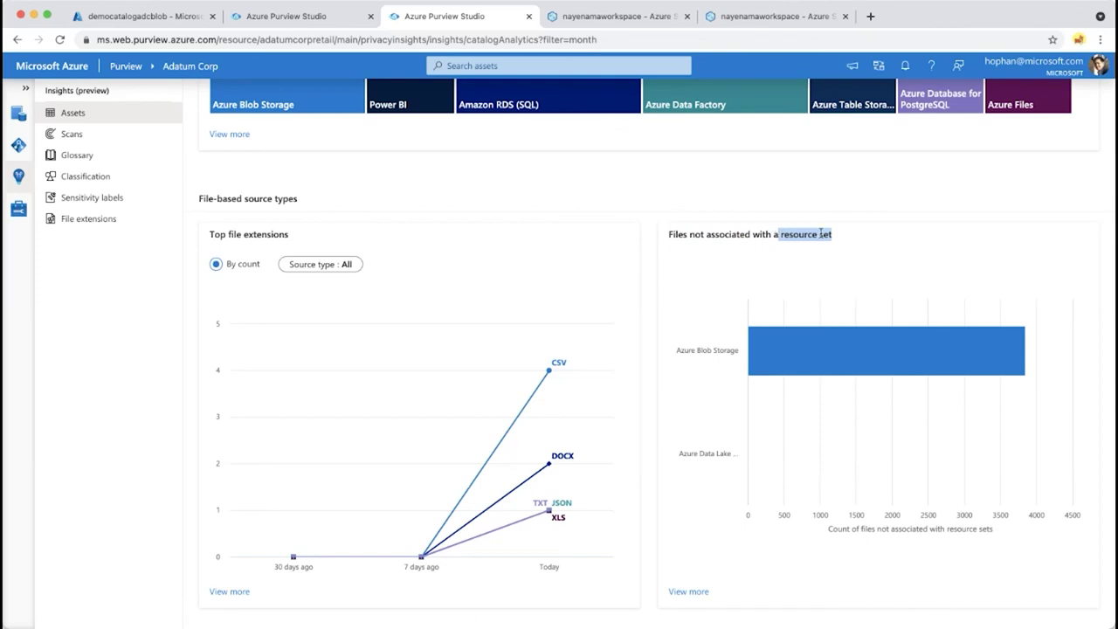
left_click(793, 230)
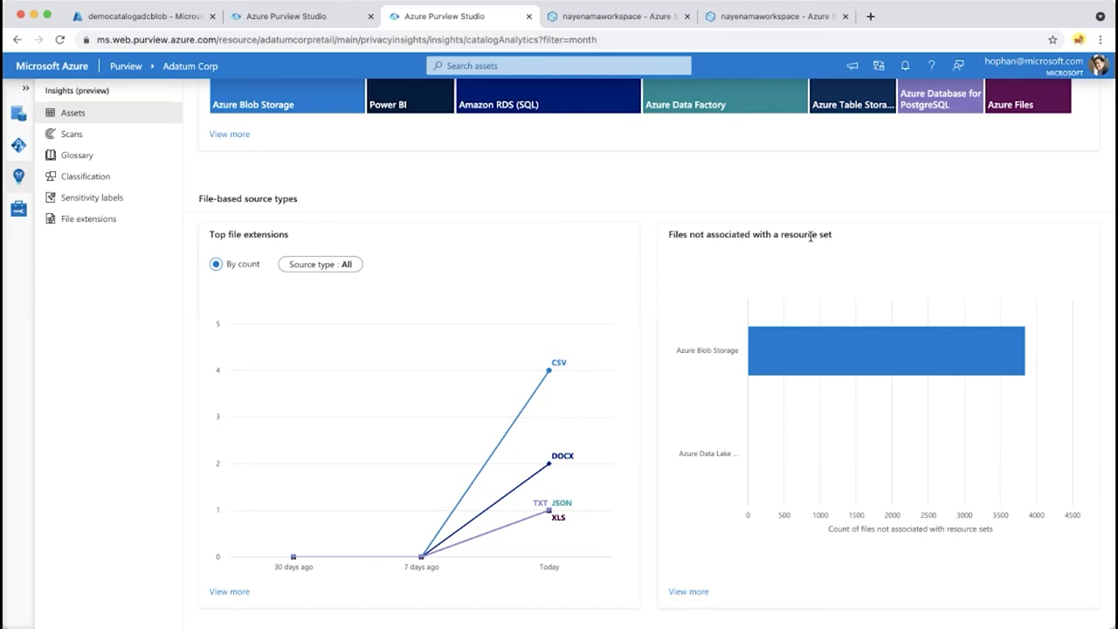
left_click_drag(781, 237, 857, 240)
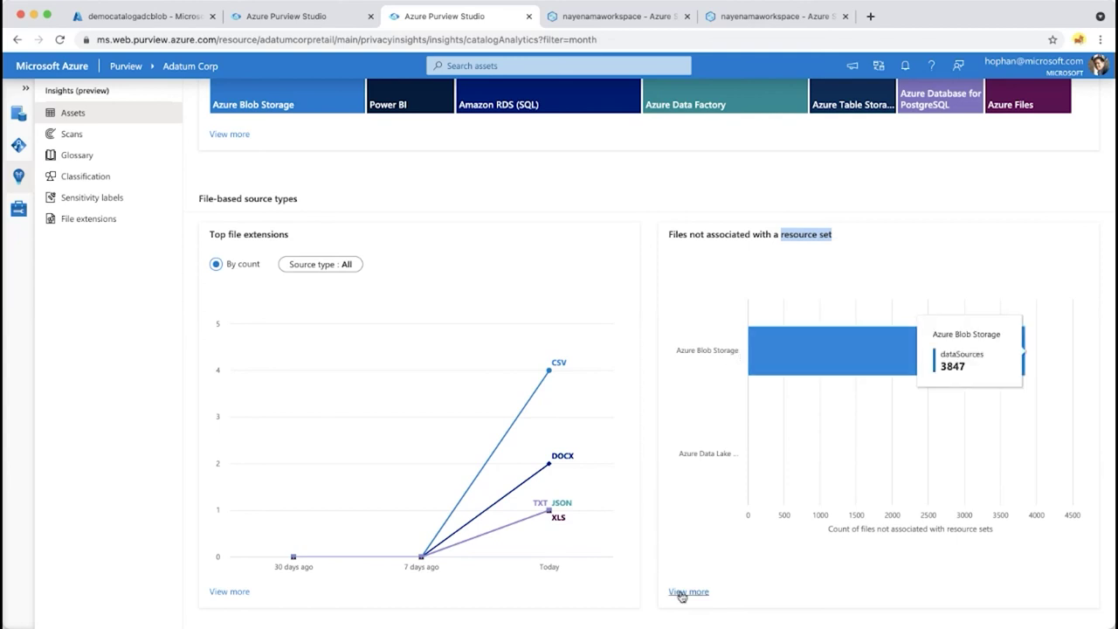
mouse_move(724, 347)
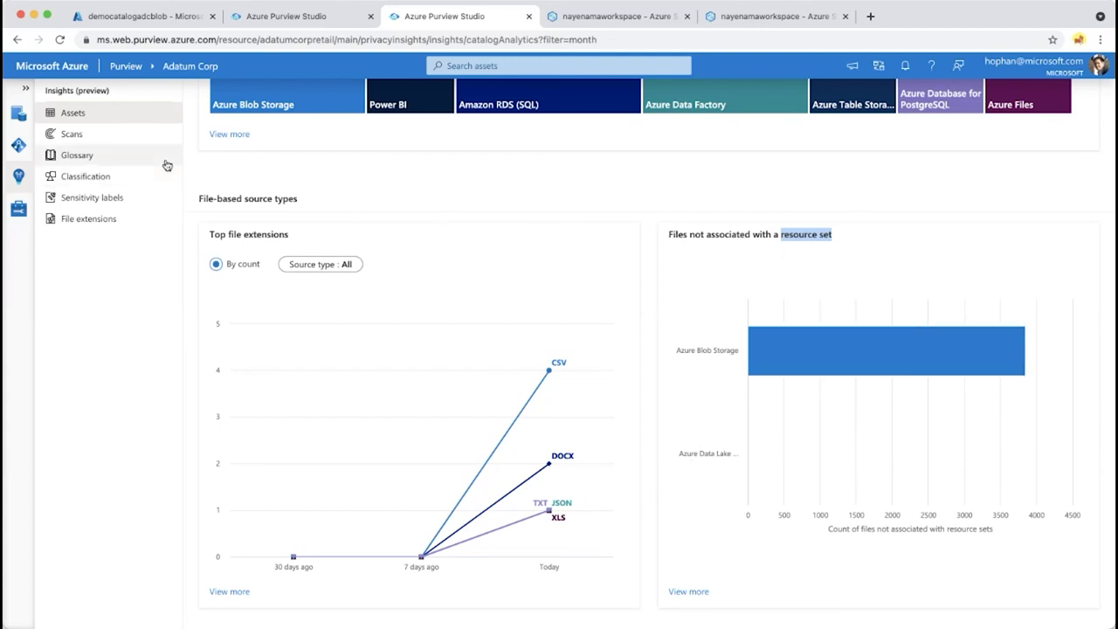
Step: Review the scan status chart of 136 scans, then go to Glossary insights
left_click(88, 144)
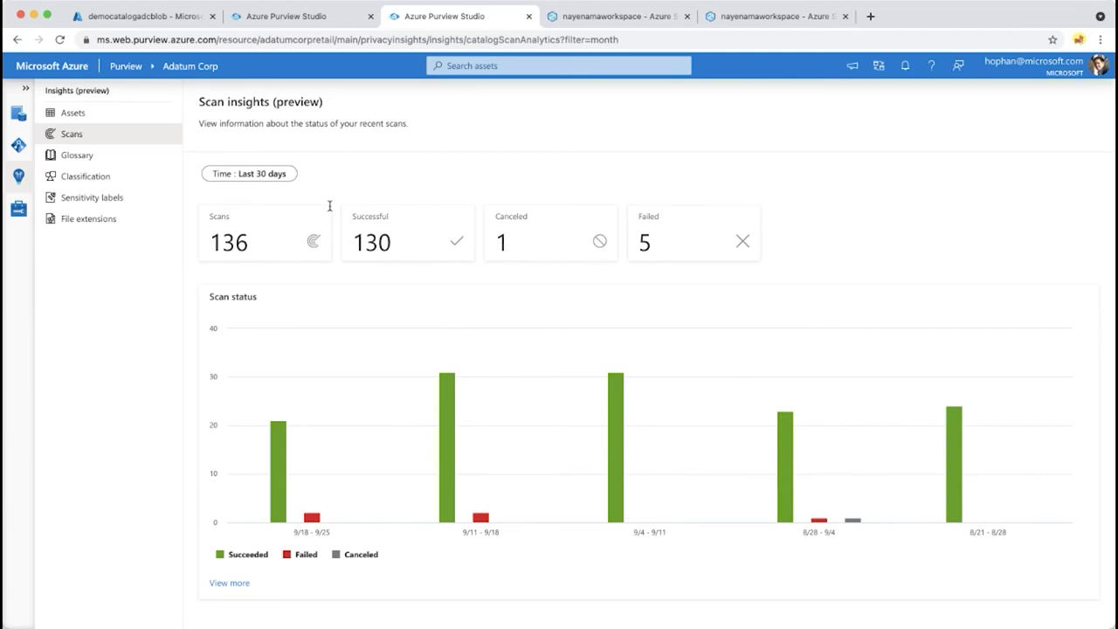
left_click(116, 158)
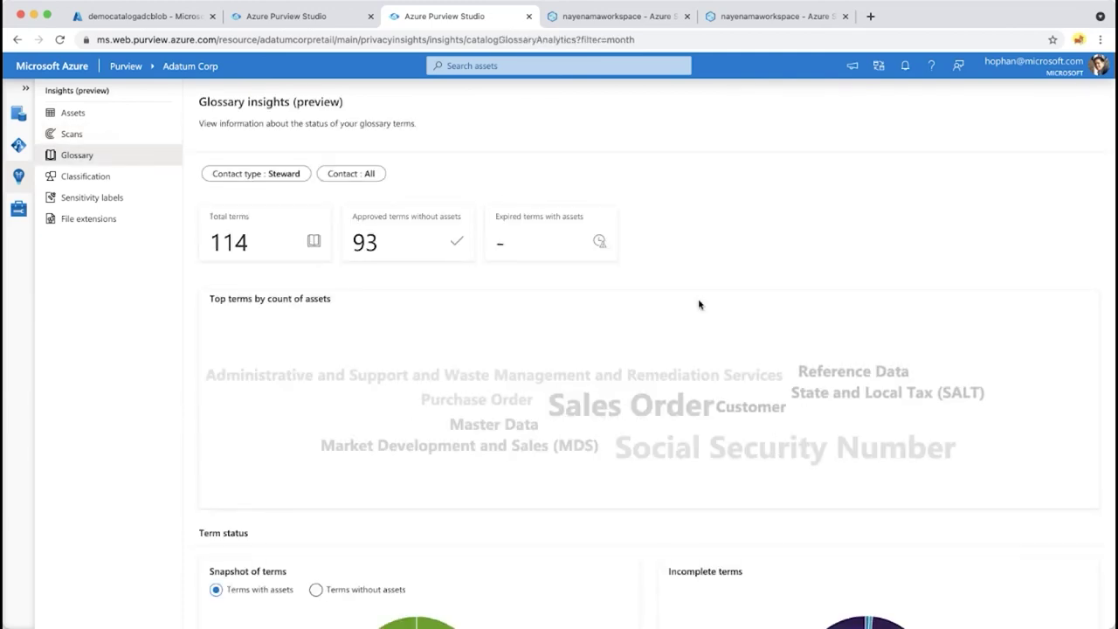
Step: Inspect the glossary word cloud and term status donuts for the 114 terms
mouse_move(563, 350)
mouse_move(580, 407)
scroll(580, 358, "down", 1)
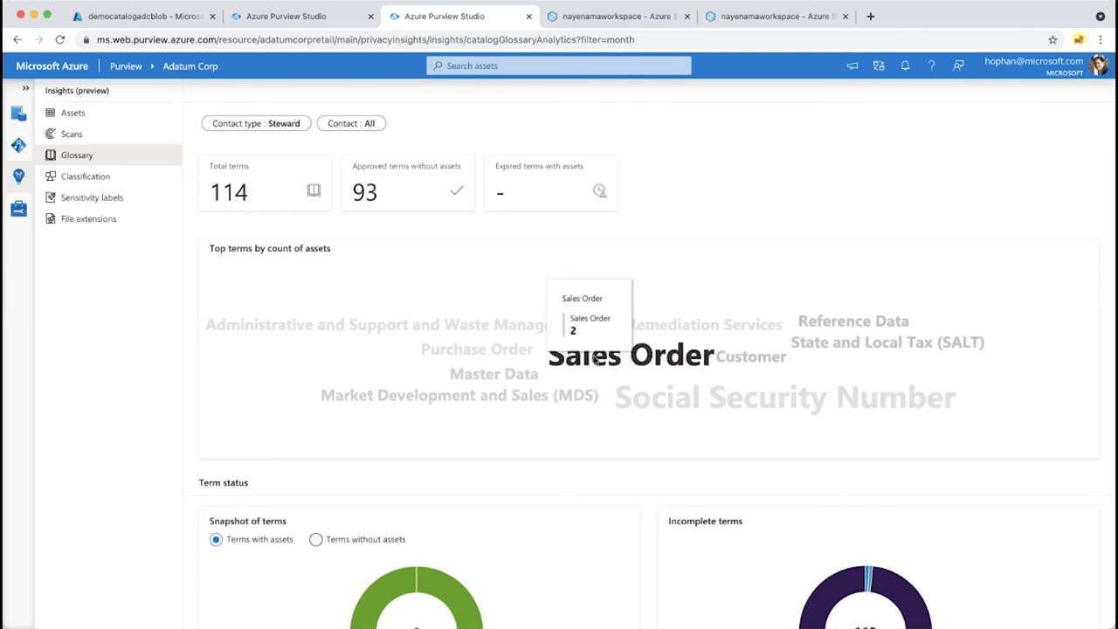
scroll(594, 358, "down", 3)
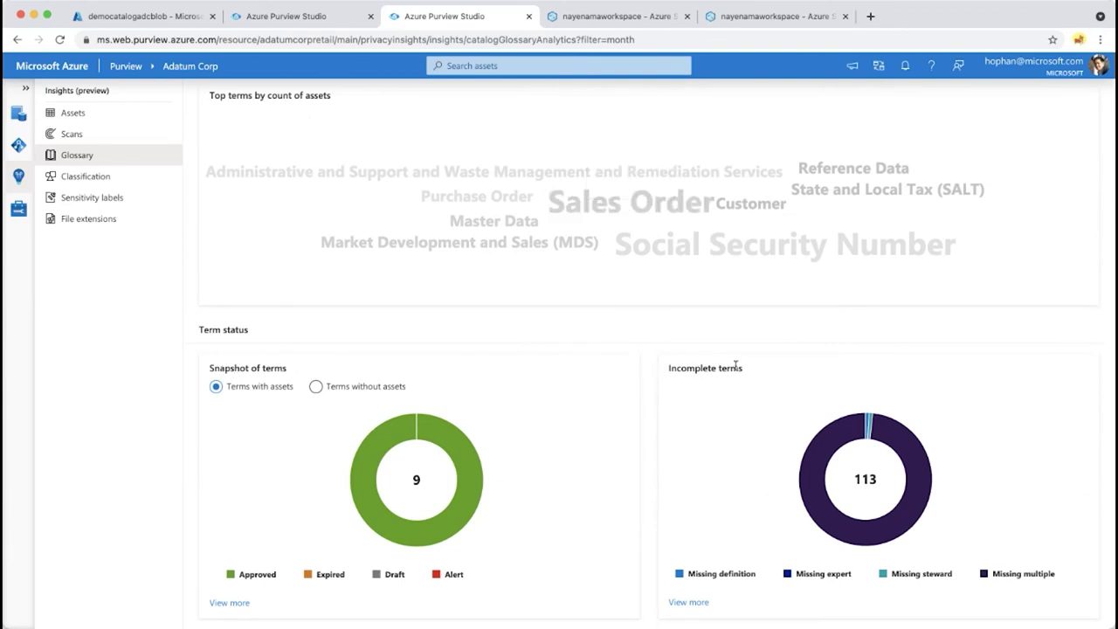
mouse_move(836, 430)
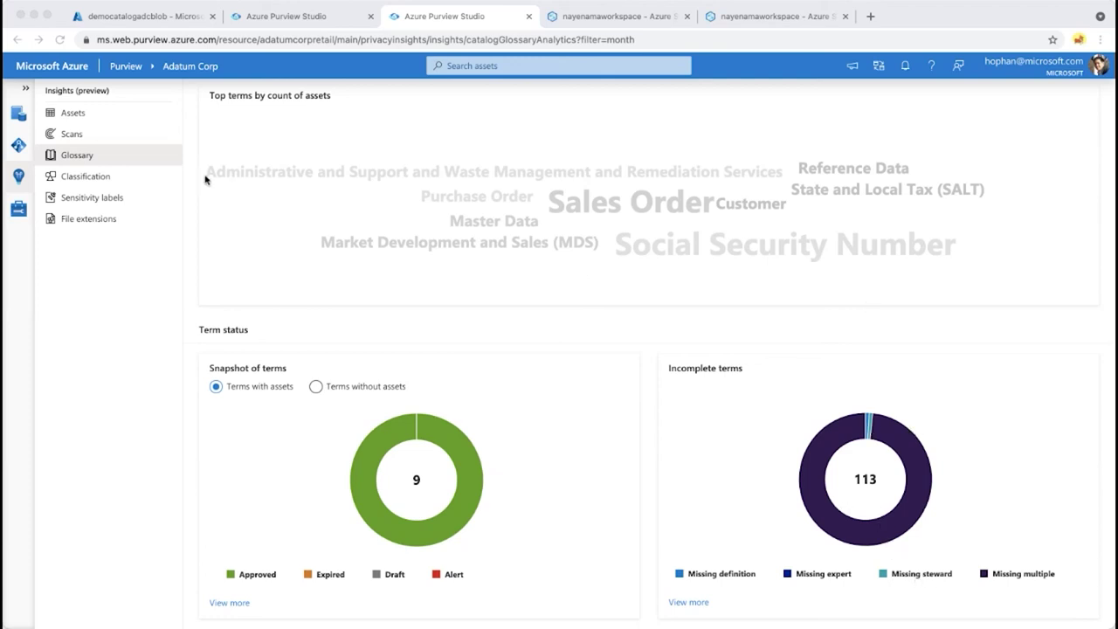
left_click(110, 177)
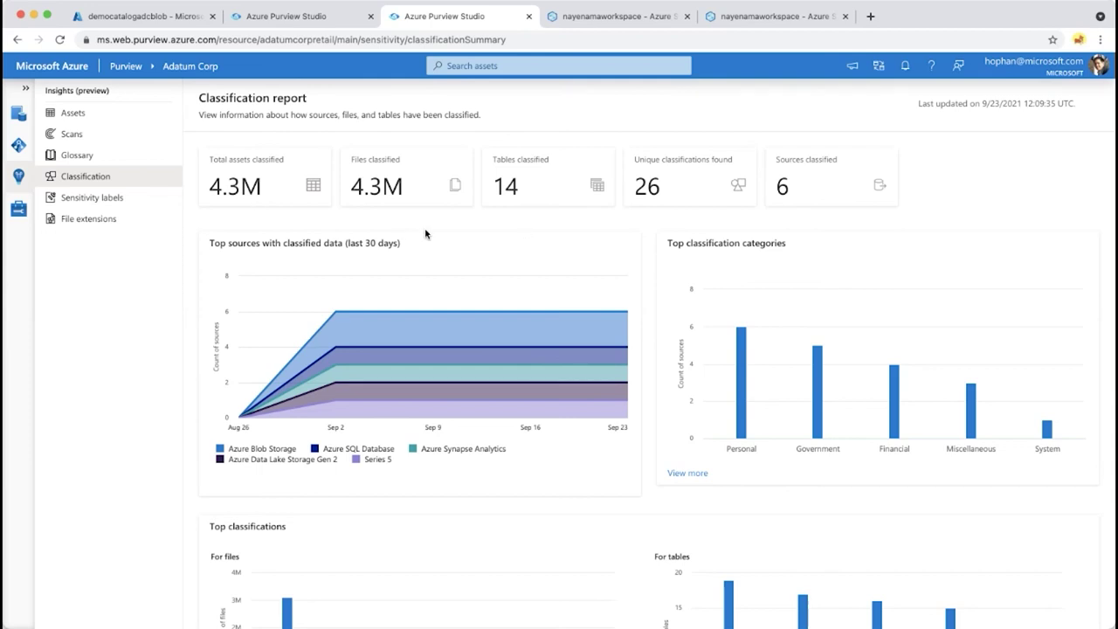
Step: Expand Top classification categories into the full All classifications table: 26 entries, led by World Cities
mouse_move(348, 315)
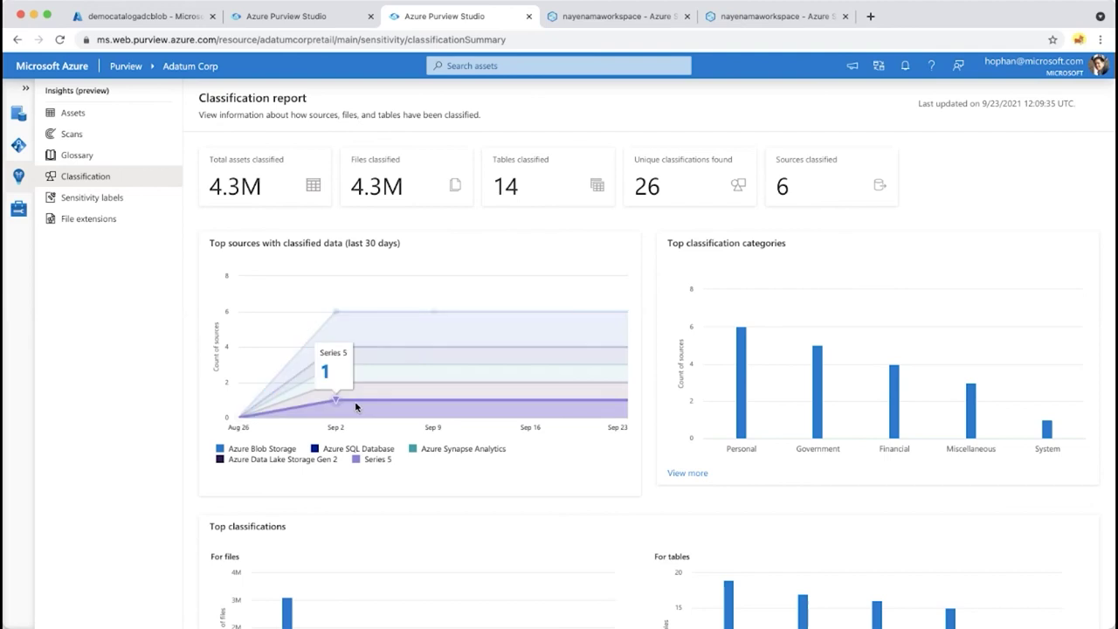
mouse_move(506, 326)
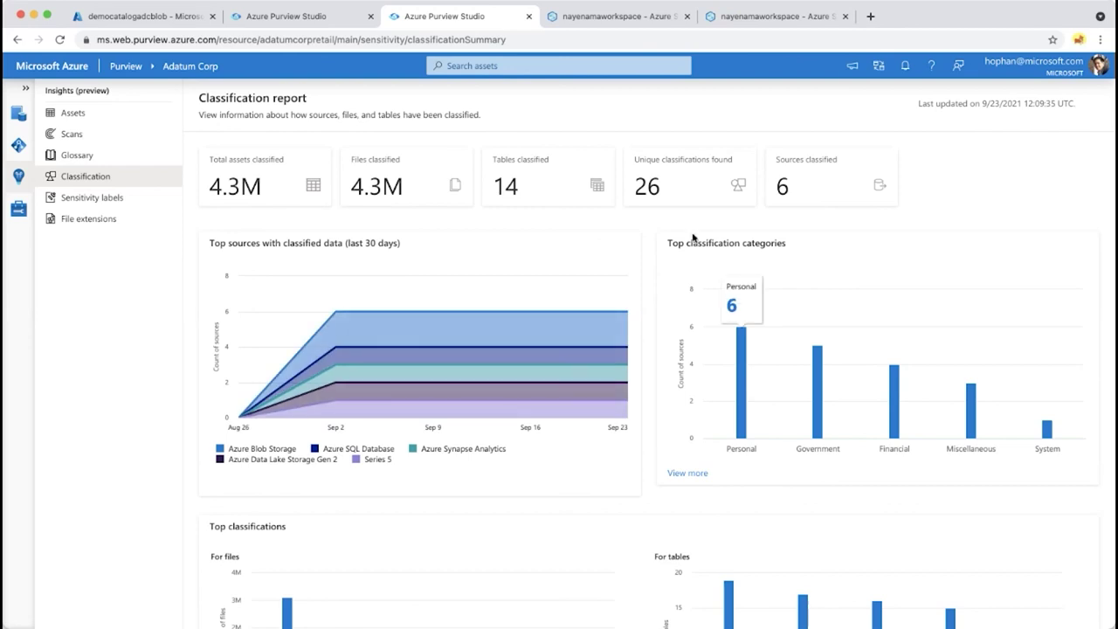
left_click_drag(687, 243, 794, 245)
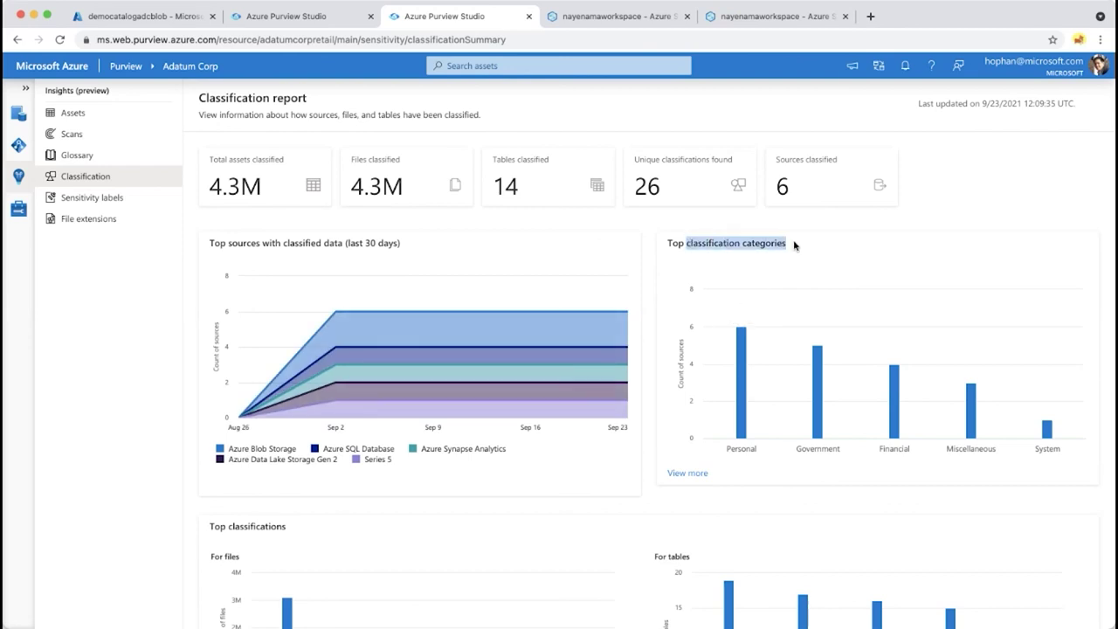
double_click(715, 242)
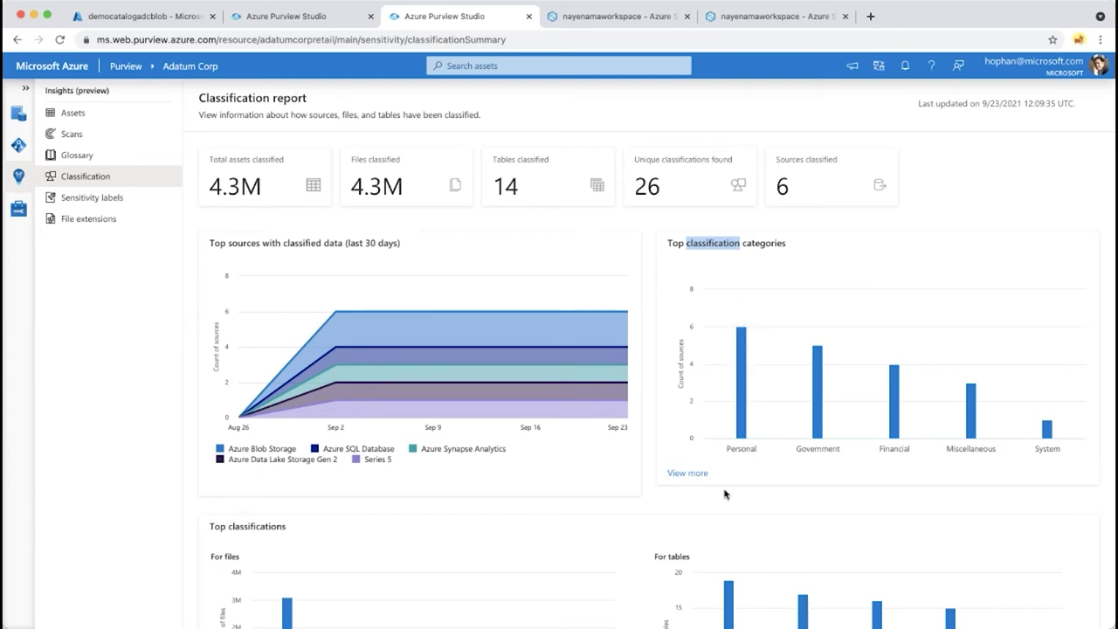
mouse_move(738, 454)
left_click(681, 475)
left_click(679, 475)
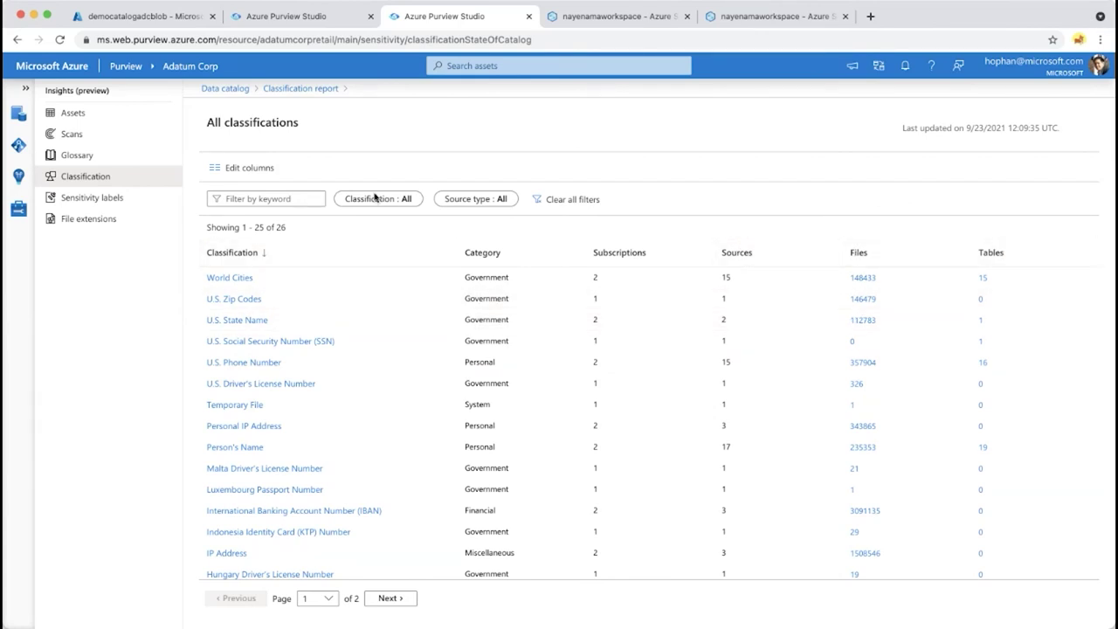
Step: Filter the classifications to Email Address and list its 17 tables
left_click(402, 198)
left_click(457, 200)
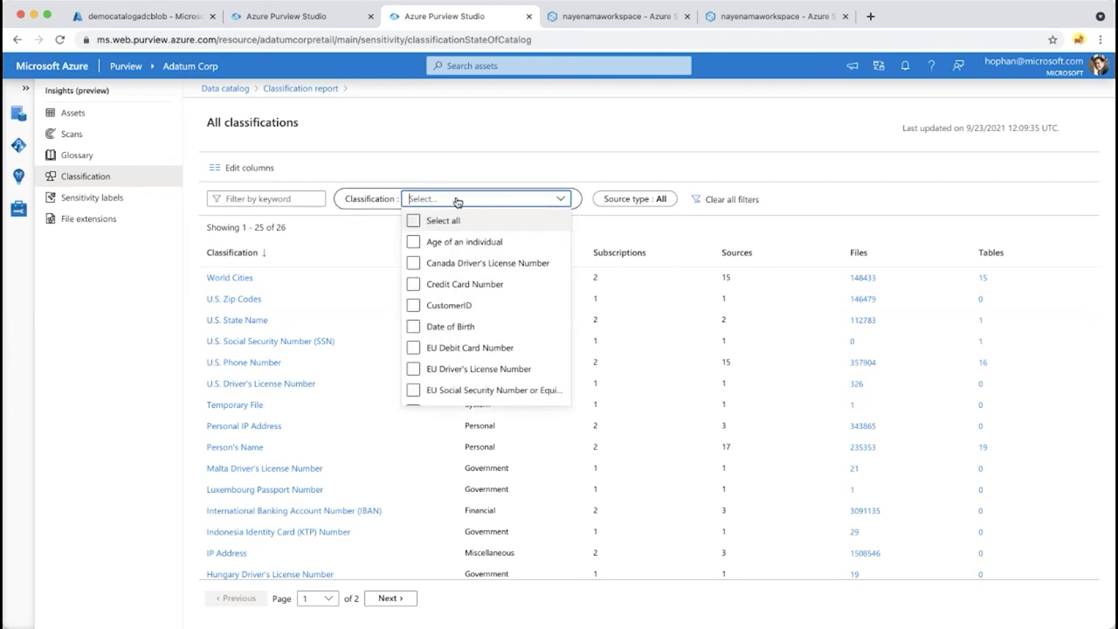
type("s")
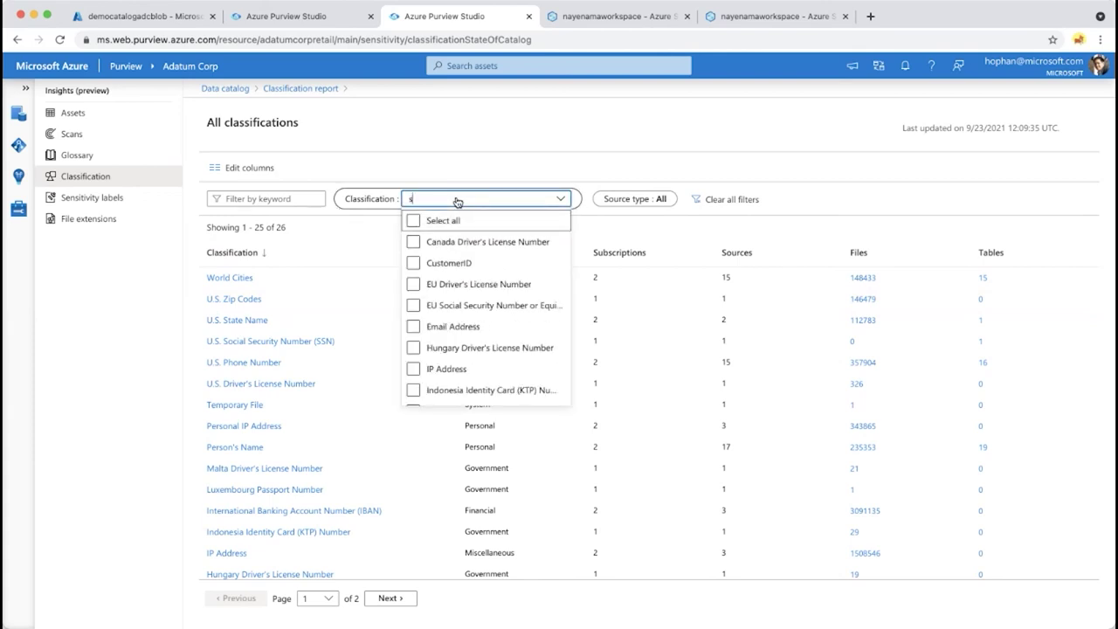
key("BackSpace")
type("email")
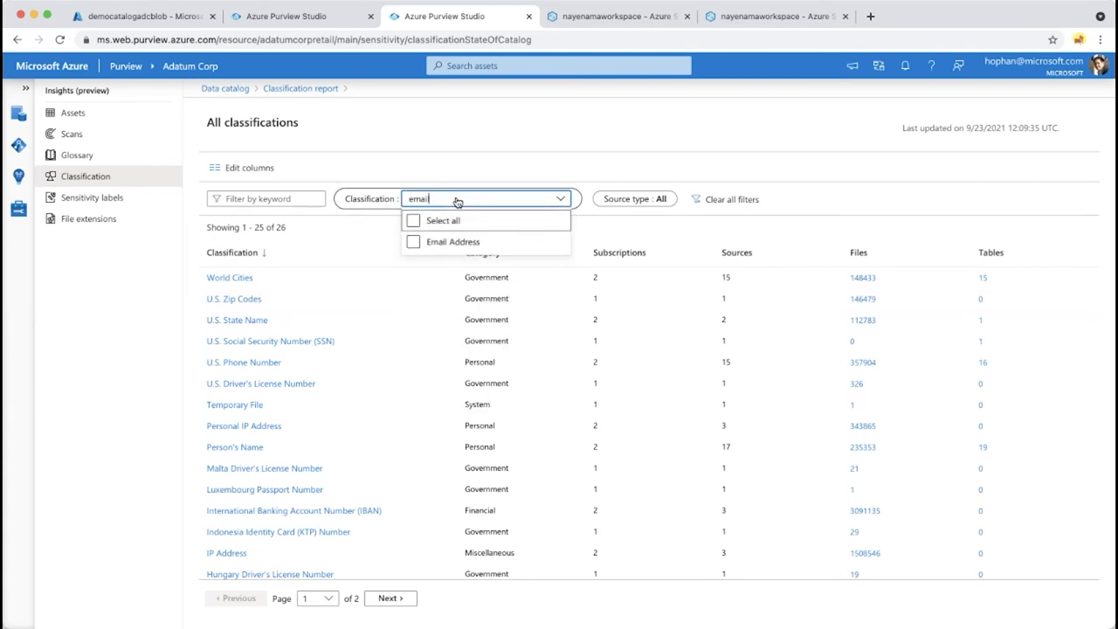
left_click(414, 242)
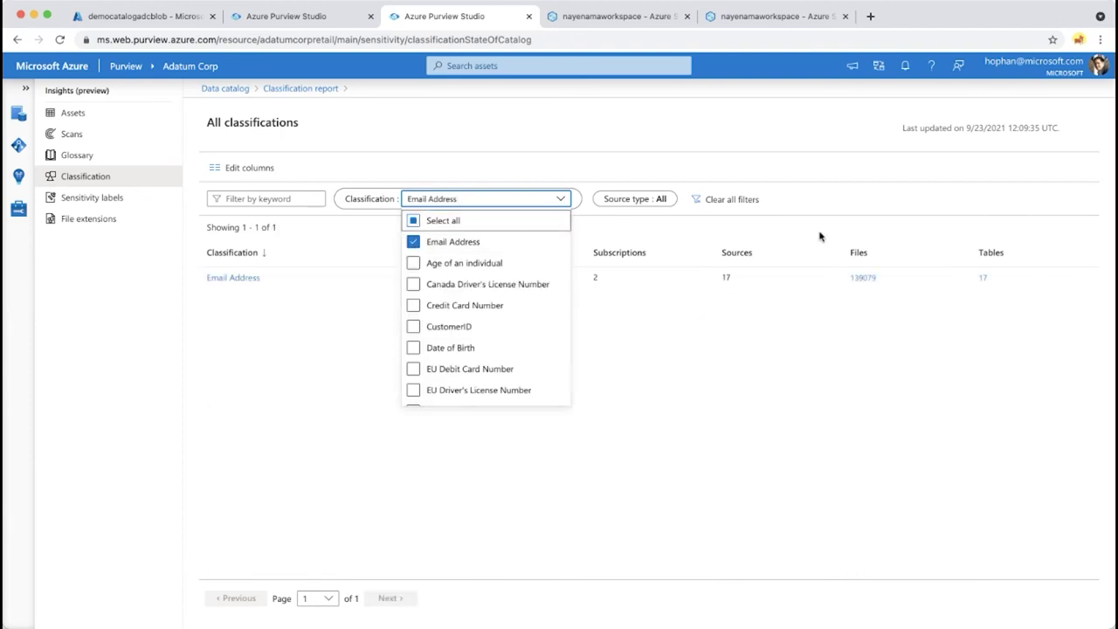
left_click(900, 213)
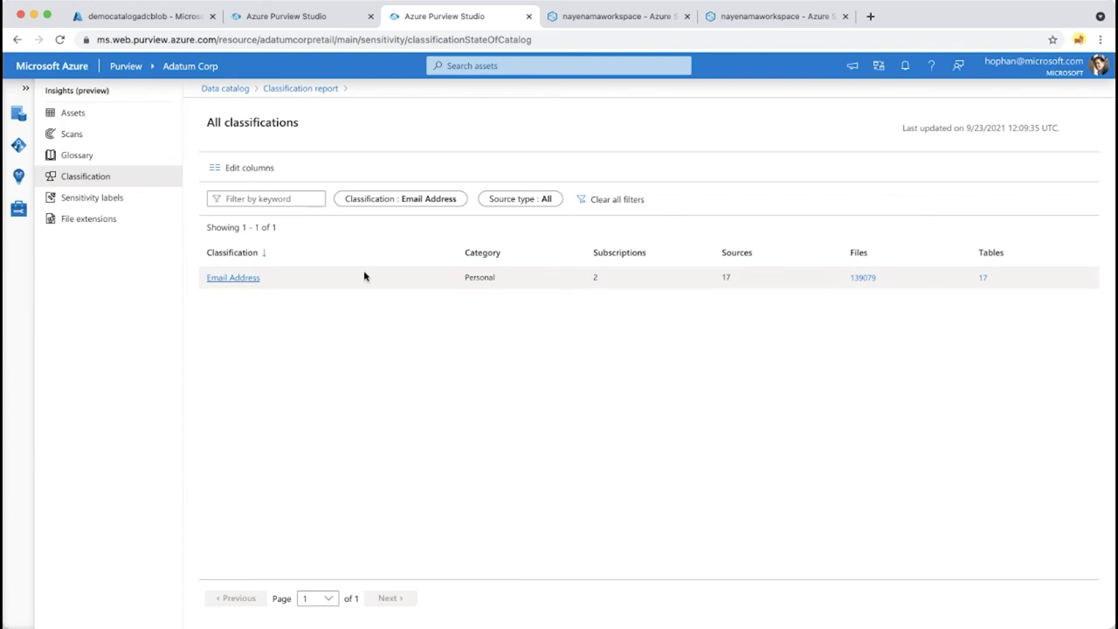
left_click(981, 280)
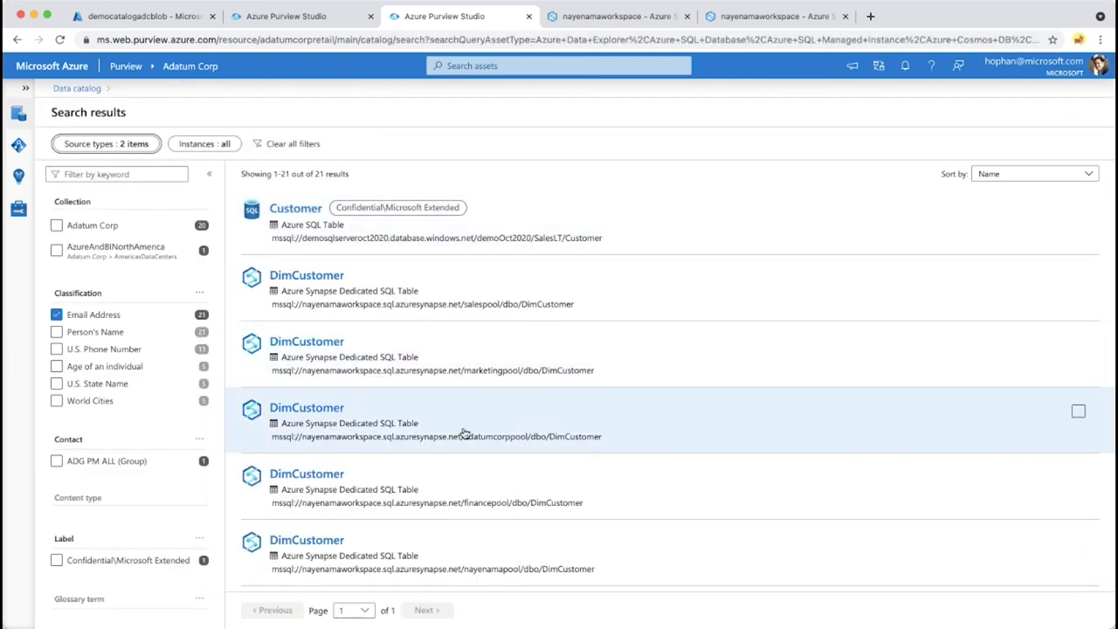
Step: Open the Customer table's details to review its schema classifications
scroll(482, 408, "down", 4)
scroll(486, 409, "up", 4)
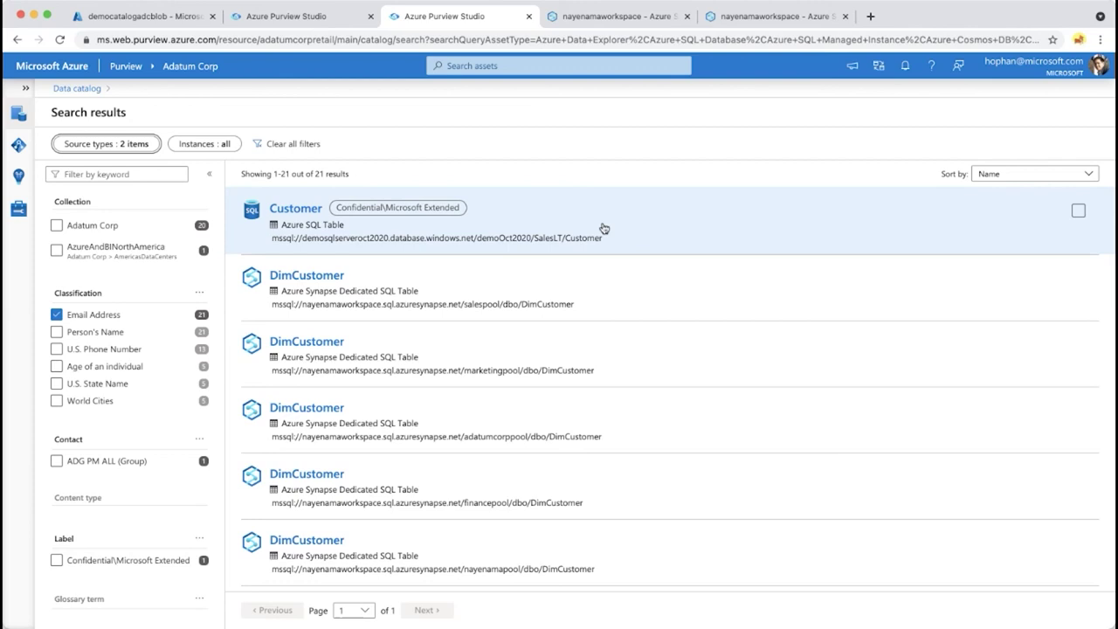
left_click(677, 230)
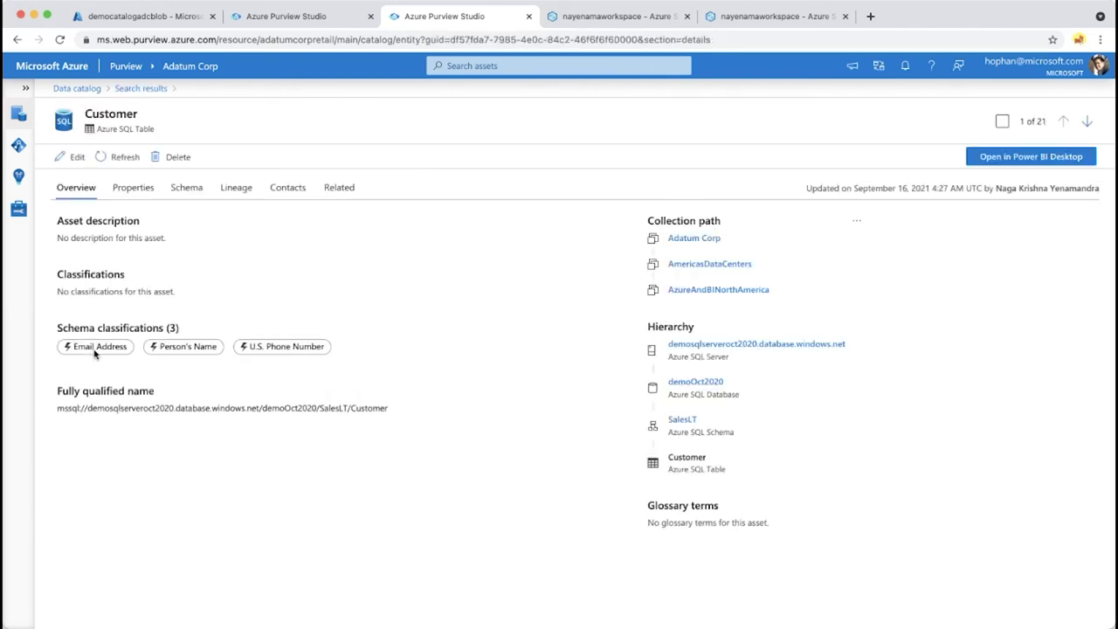
Step: Return through the search results to the Classification insights report
left_click(138, 89)
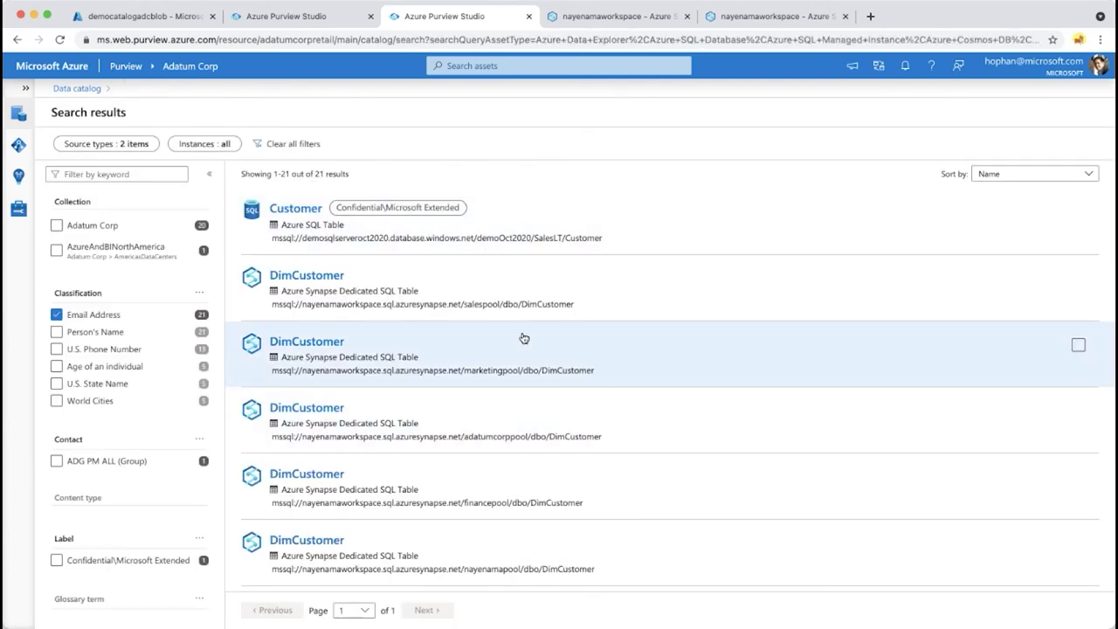
left_click(18, 175)
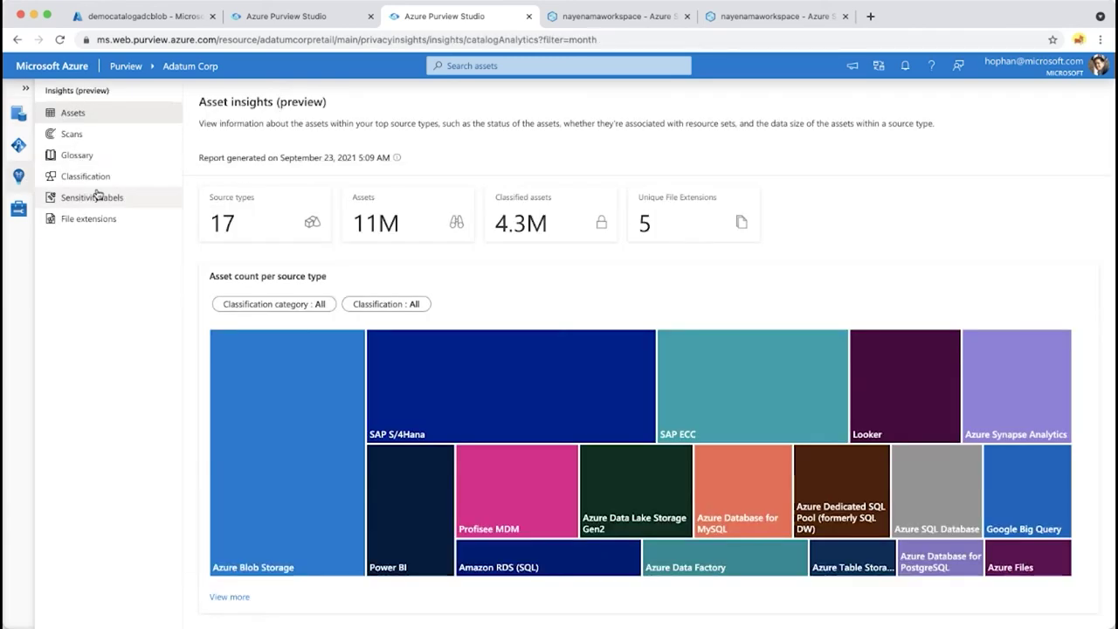
left_click(143, 178)
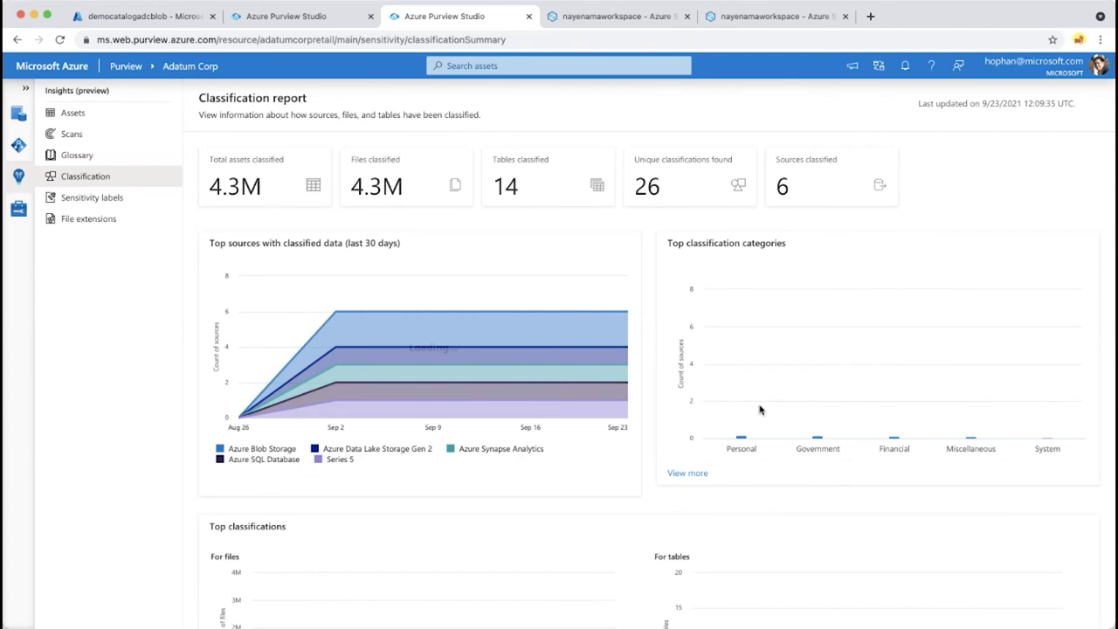
Step: Inspect the Top classifications bars for files and tables, then switch to Sensitivity label insights
scroll(758, 407, "down", 5)
mouse_move(362, 365)
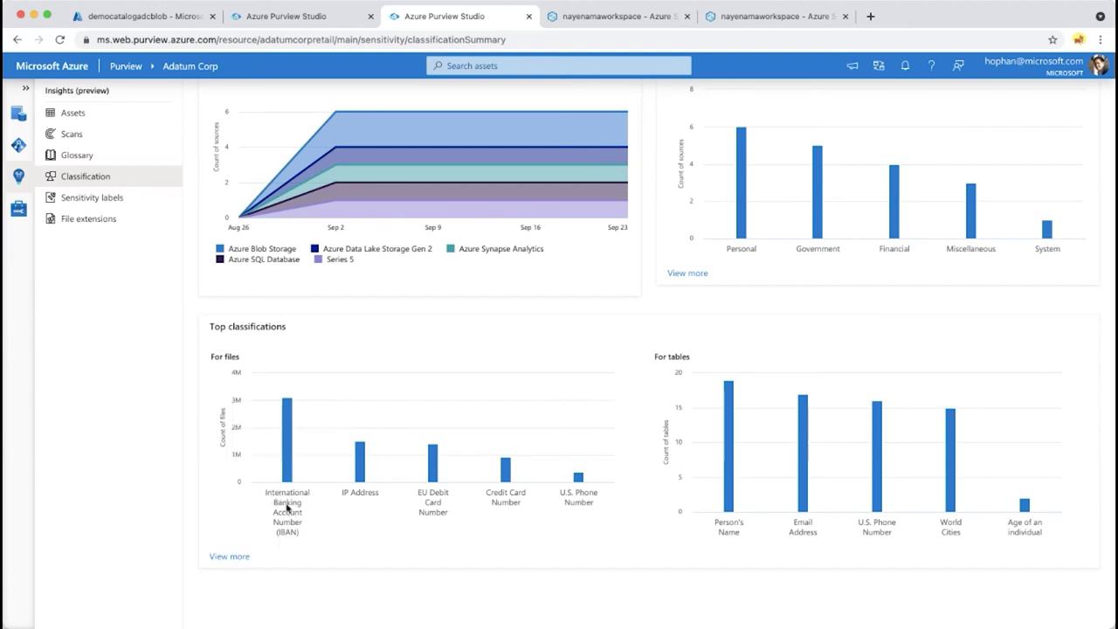
mouse_move(287, 468)
mouse_move(736, 441)
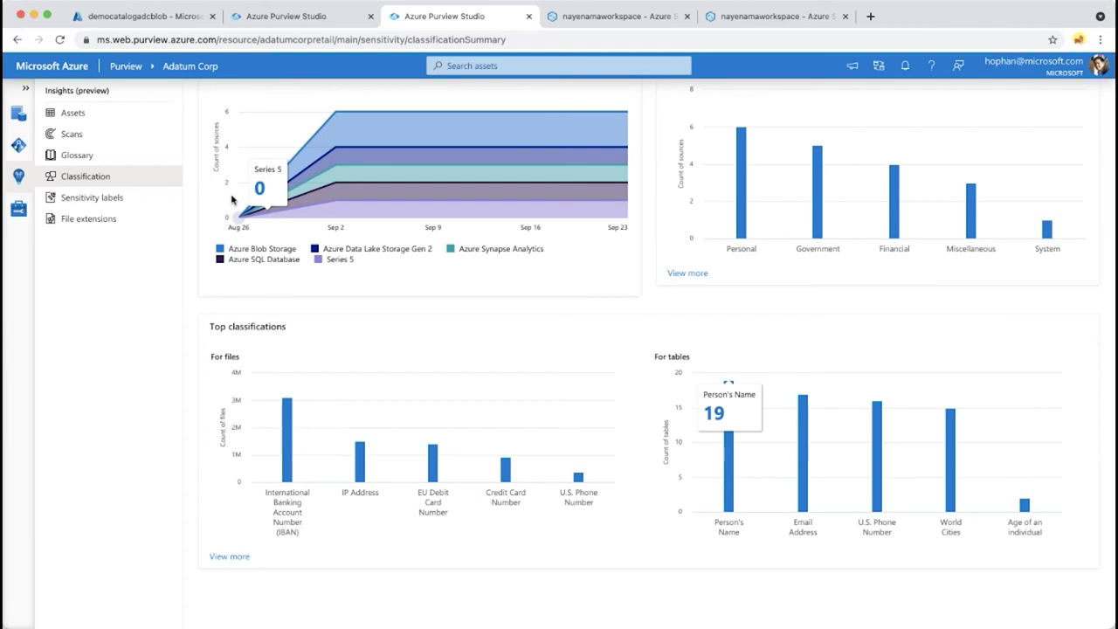
left_click(61, 200)
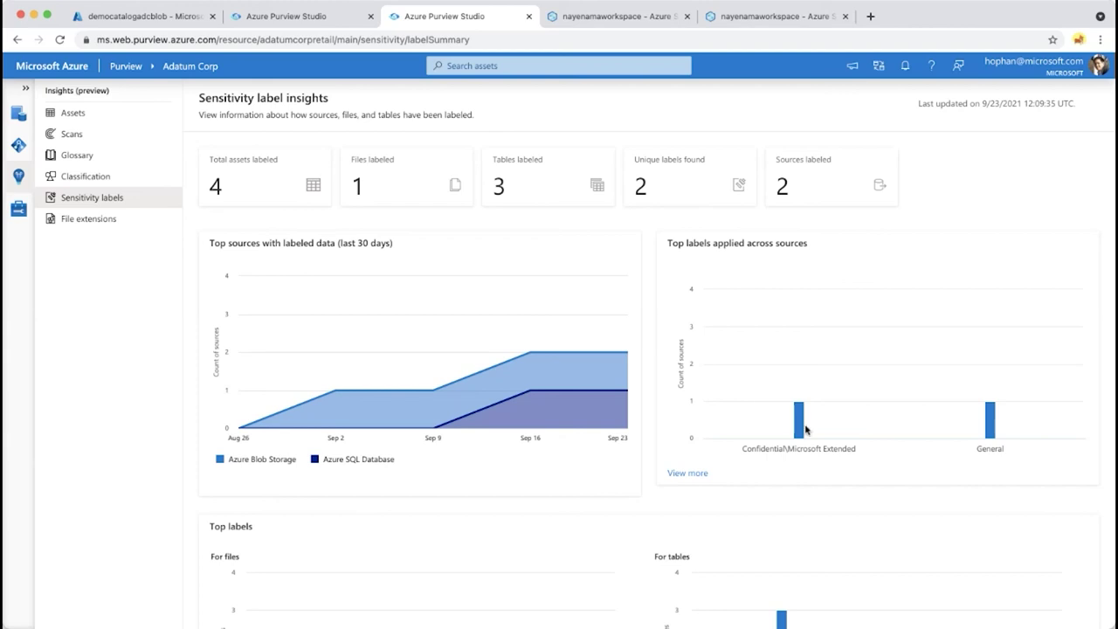
Step: Expand the sensitivity labels list and show the 3 tables labelled Confidential\Microsoft Extended
mouse_move(802, 407)
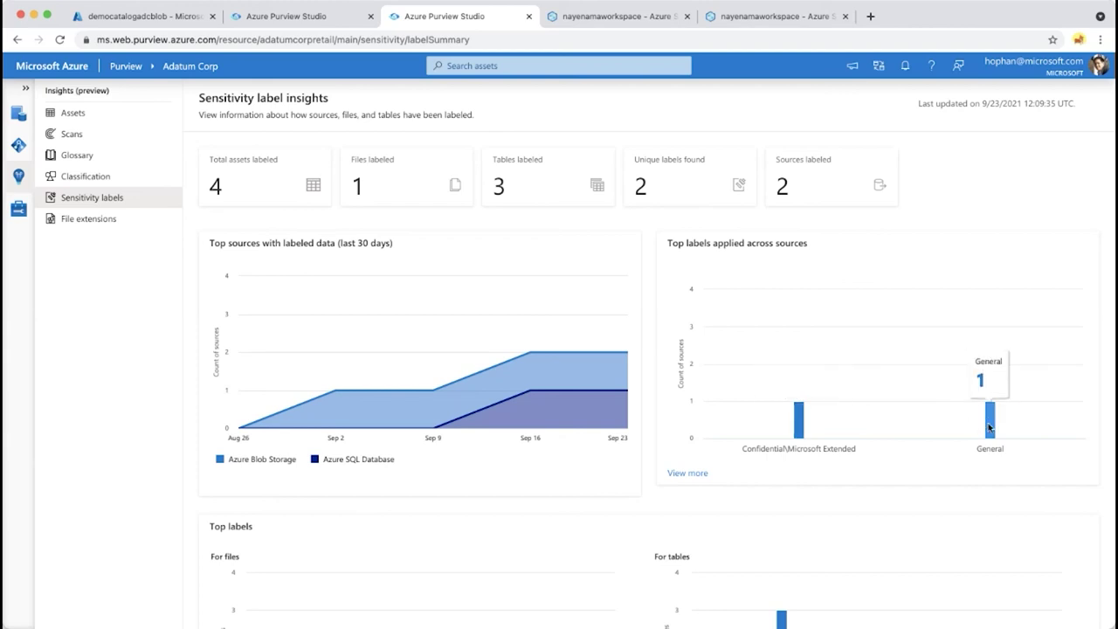
left_click(678, 474)
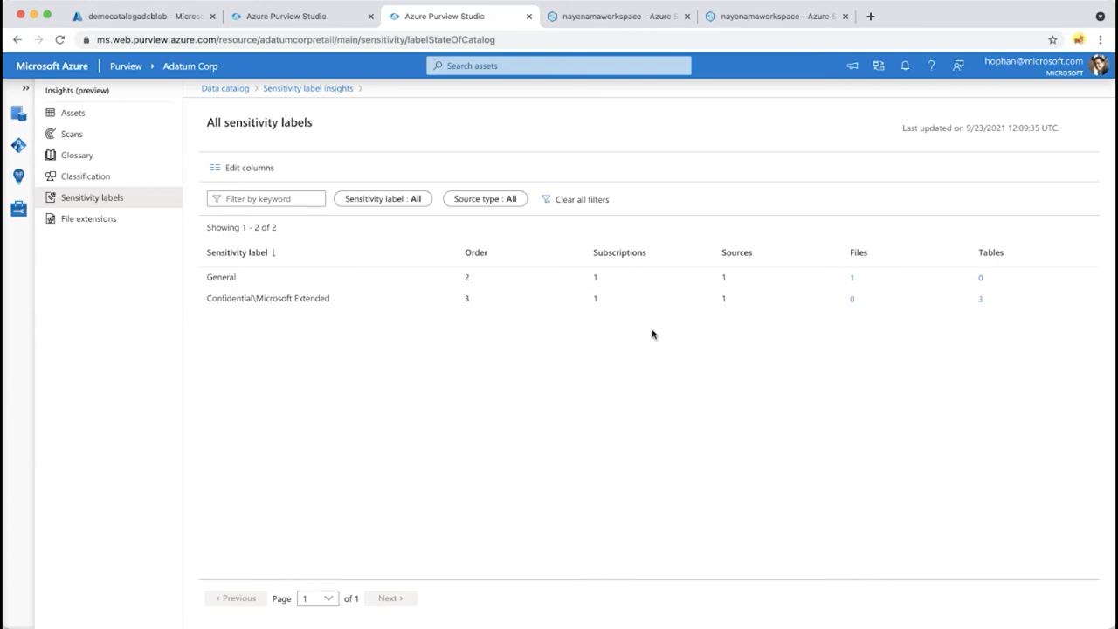
left_click(980, 300)
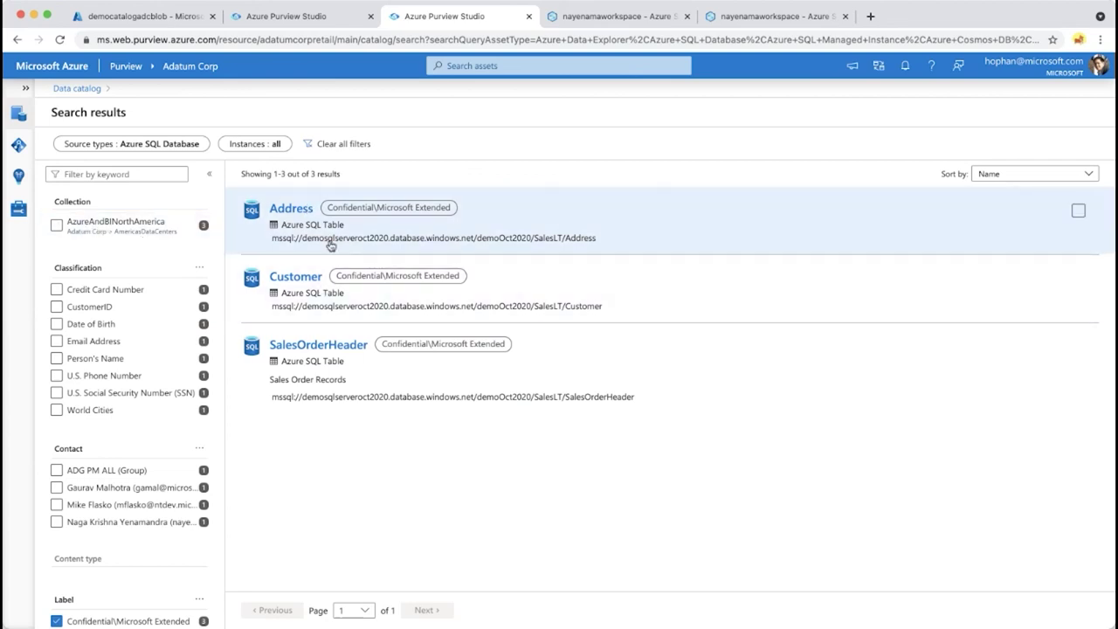
Step: View the SalesOrderHeader table's contacts, then switch to File extension insights
left_click(335, 345)
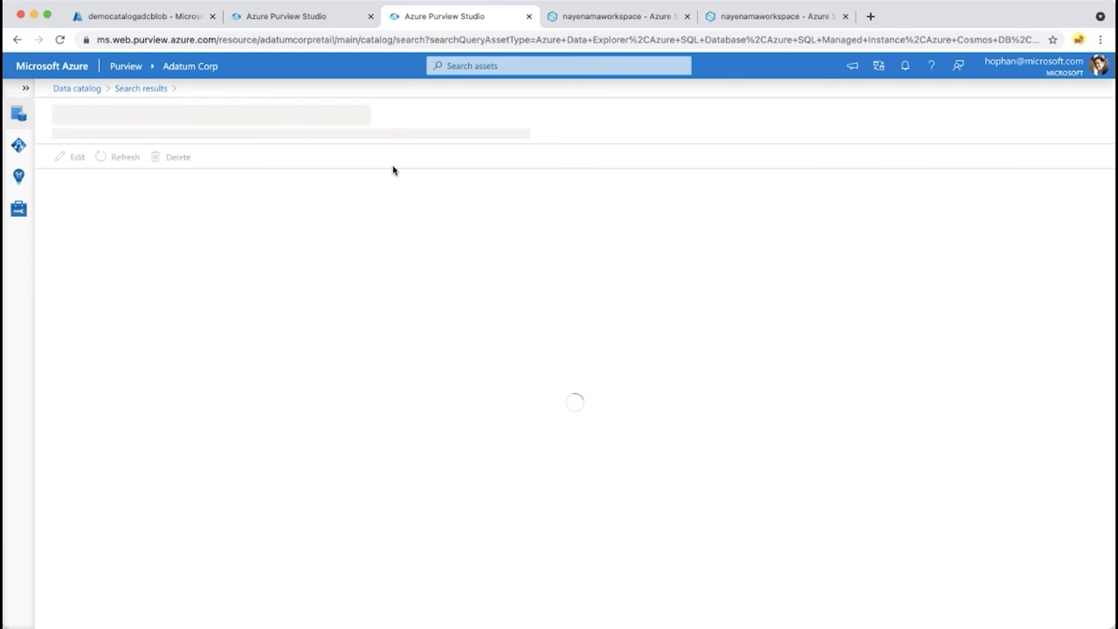
left_click(280, 190)
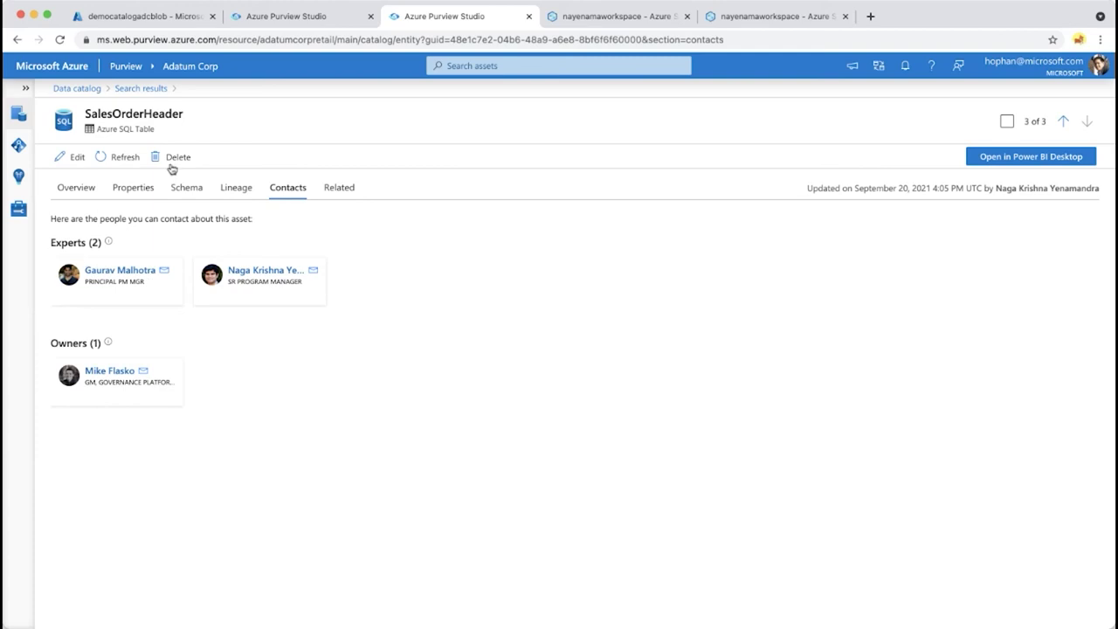
left_click(18, 178)
left_click(68, 224)
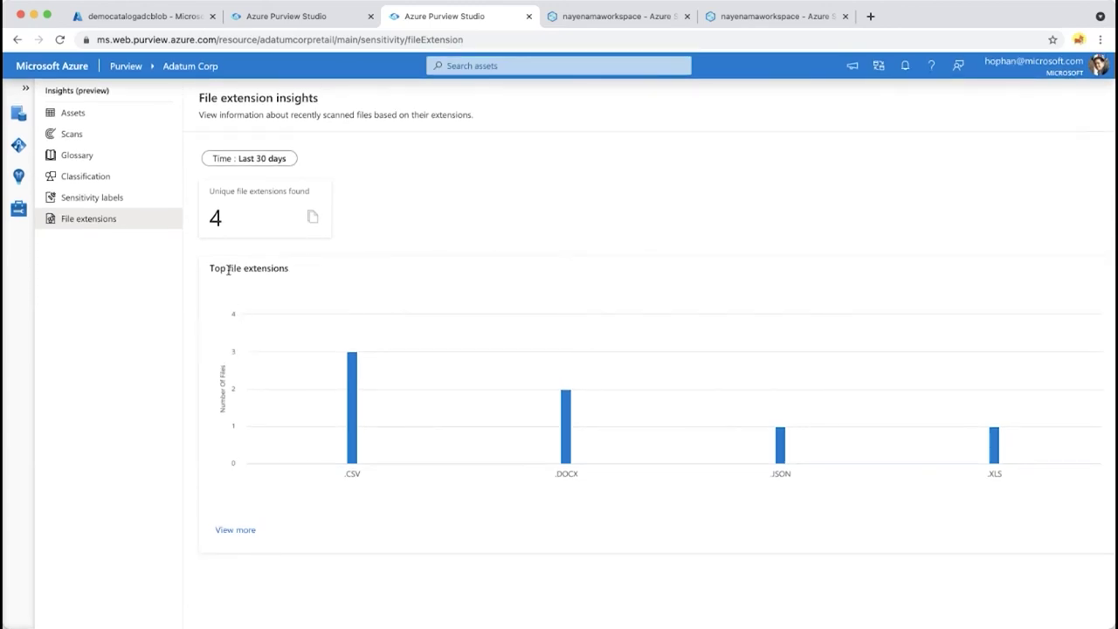
Step: Expand Top file extensions into the full table of .CSV, .DOCX, .JSON and .XLS counts
left_click_drag(228, 270, 309, 289)
mouse_move(365, 444)
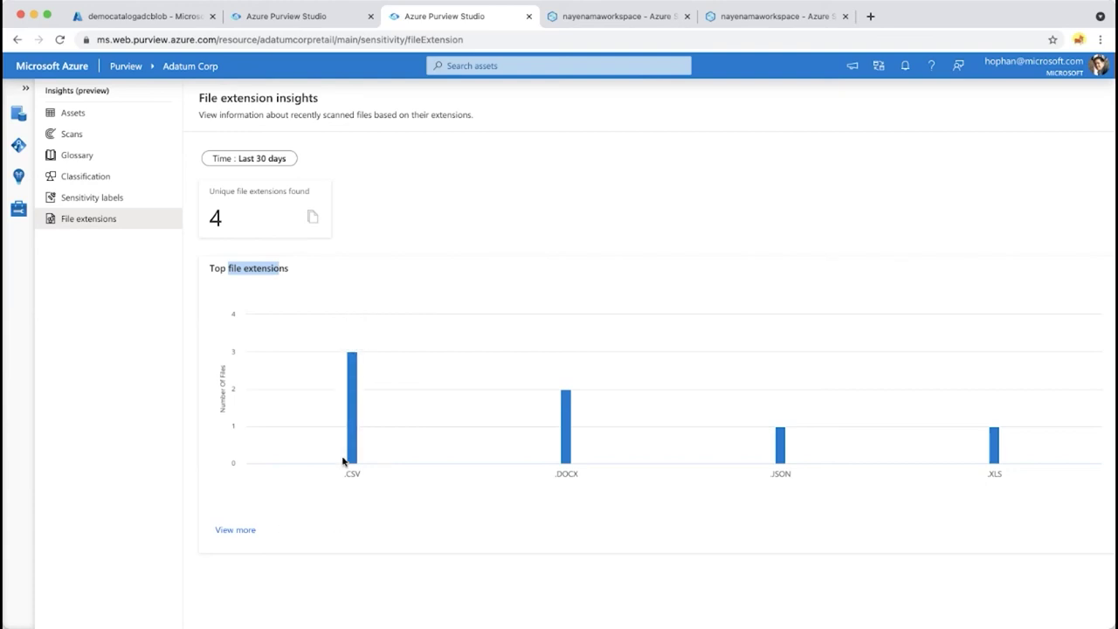
left_click(358, 498)
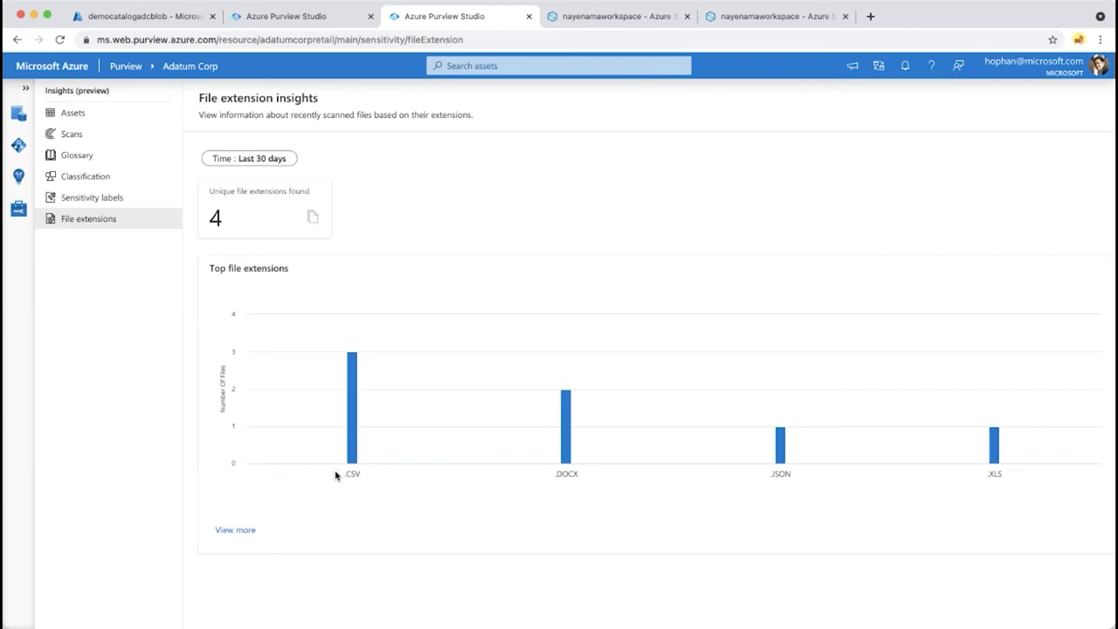
left_click(235, 533)
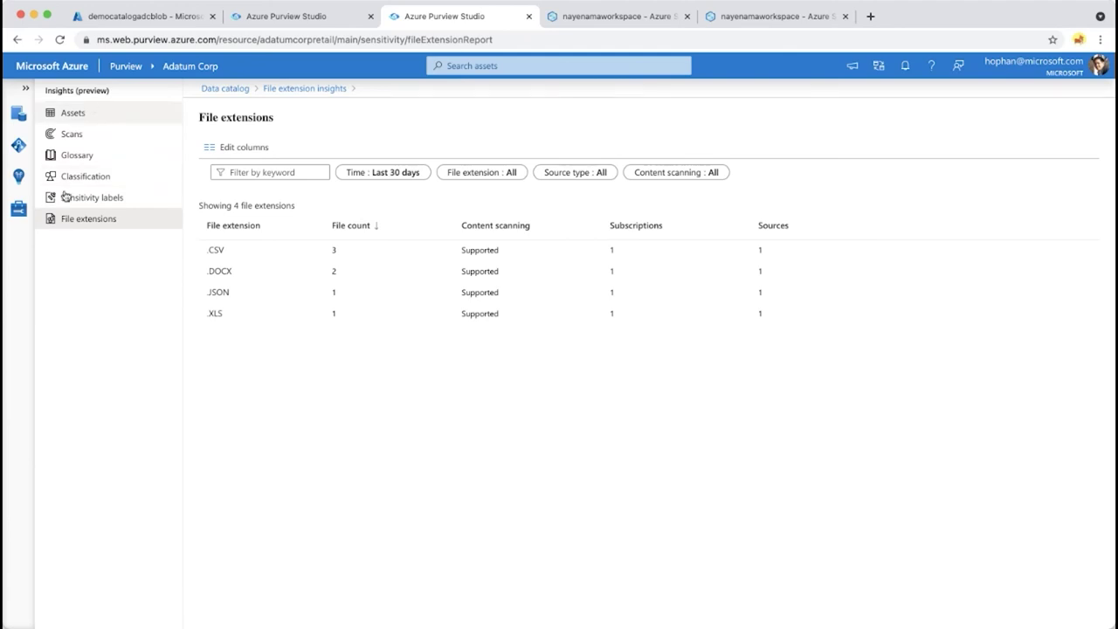
Step: View the asset insights, then go back to the Adatum Corp home page
left_click(130, 117)
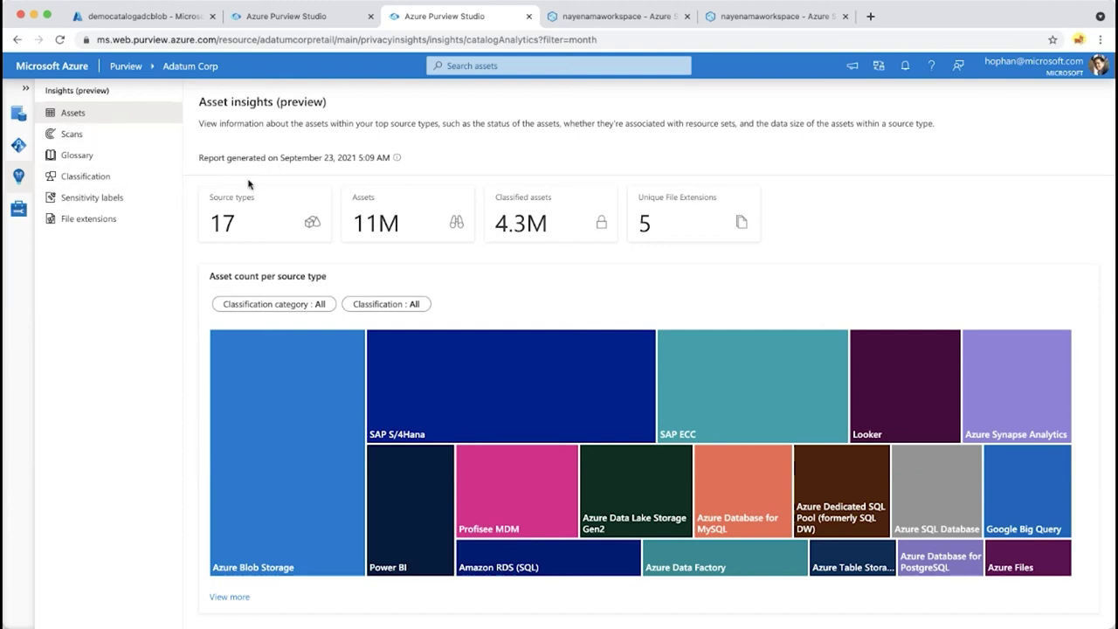
left_click(18, 114)
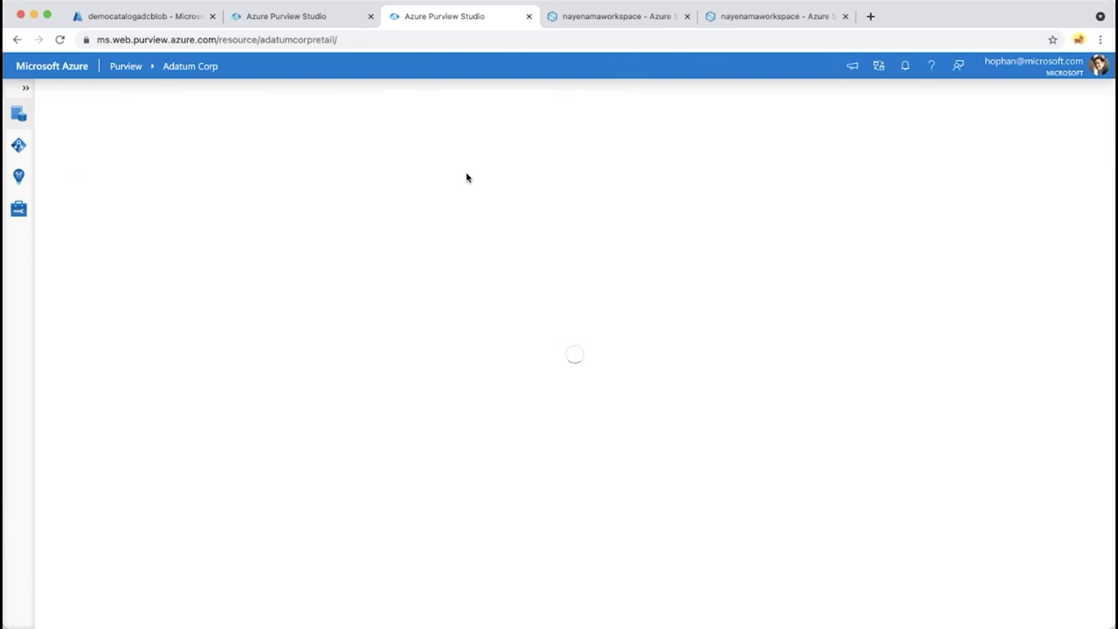